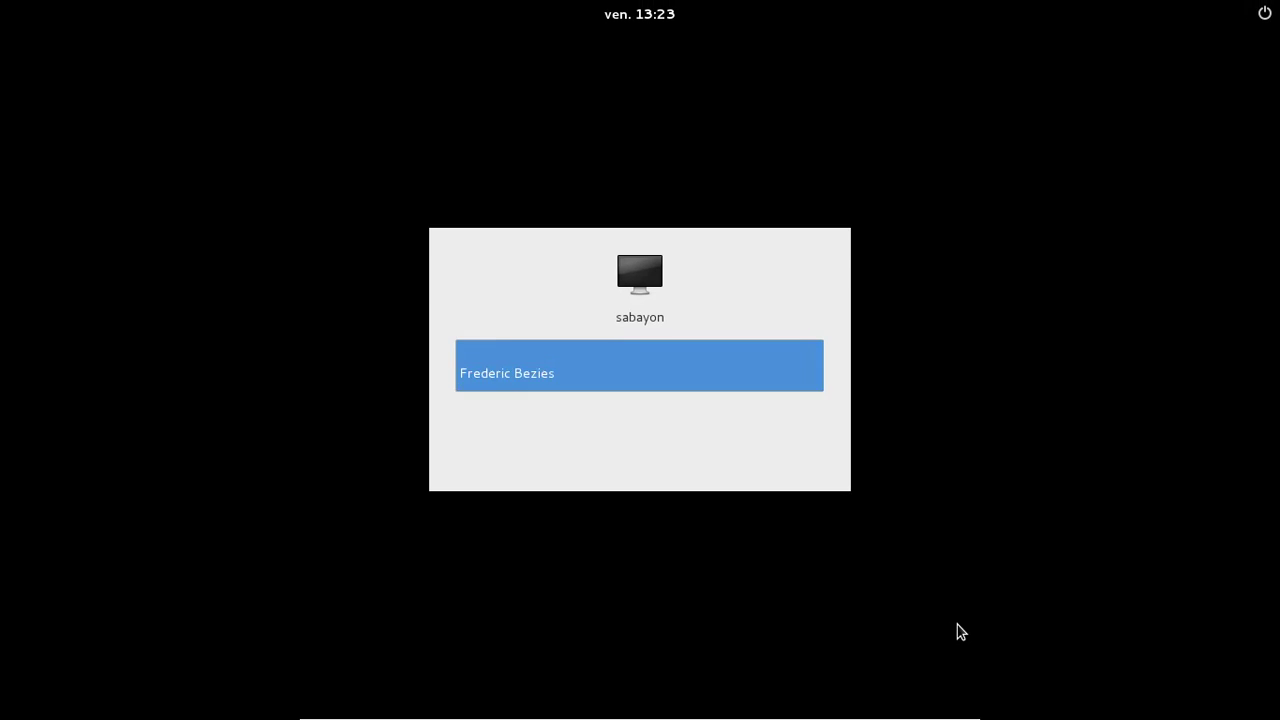
# Log in to the listed user account with the GNOME session by entering the account password.
pyautogui.press('Return')
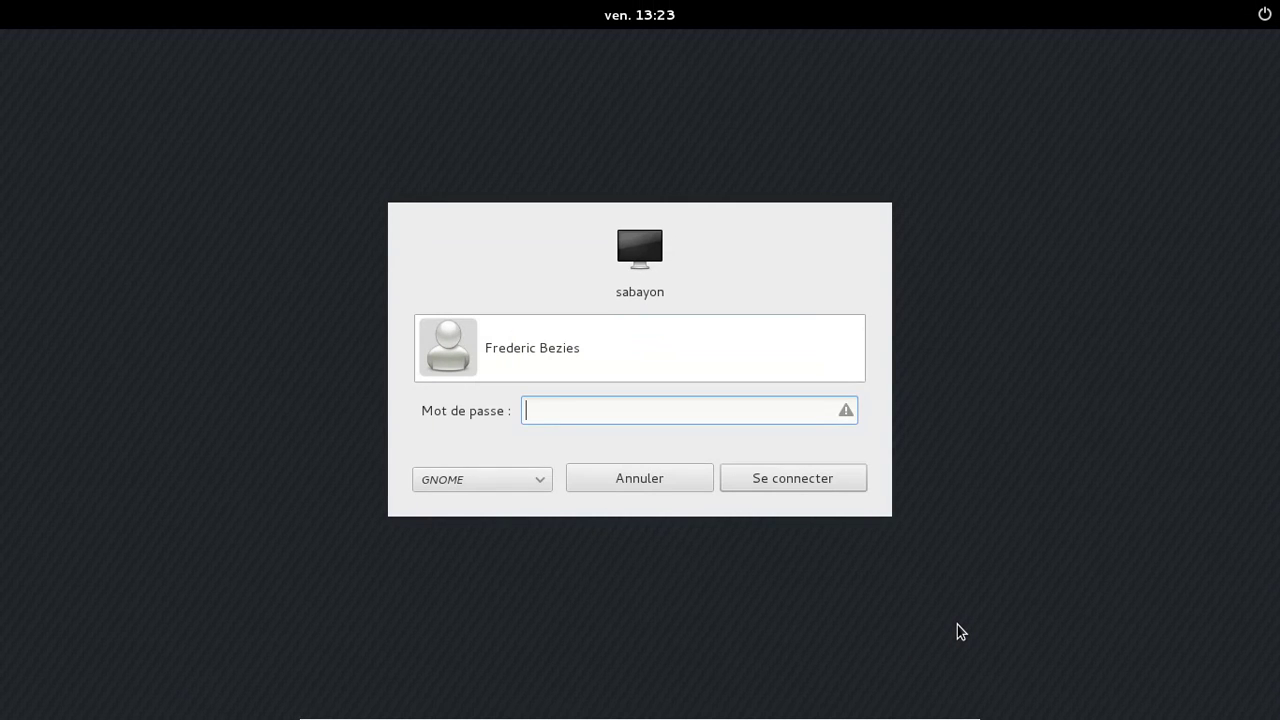
pyautogui.click(496, 478)
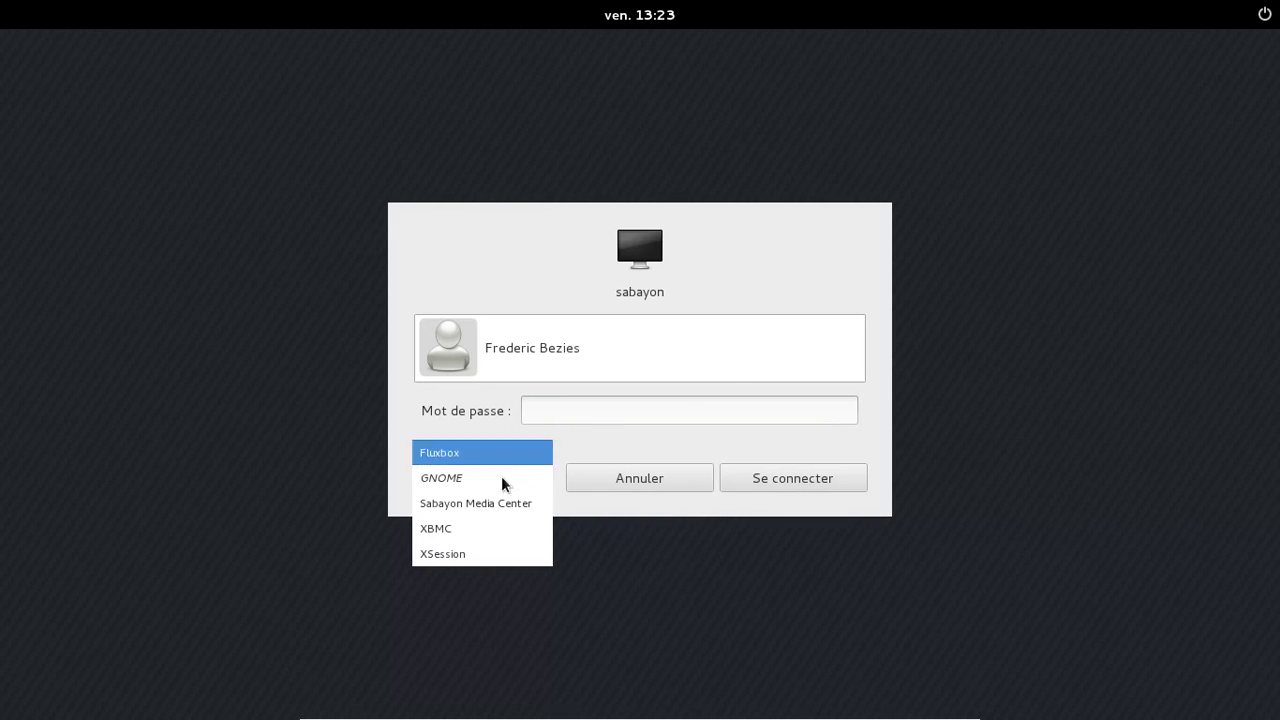
pyautogui.click(570, 413)
pyautogui.click(571, 414)
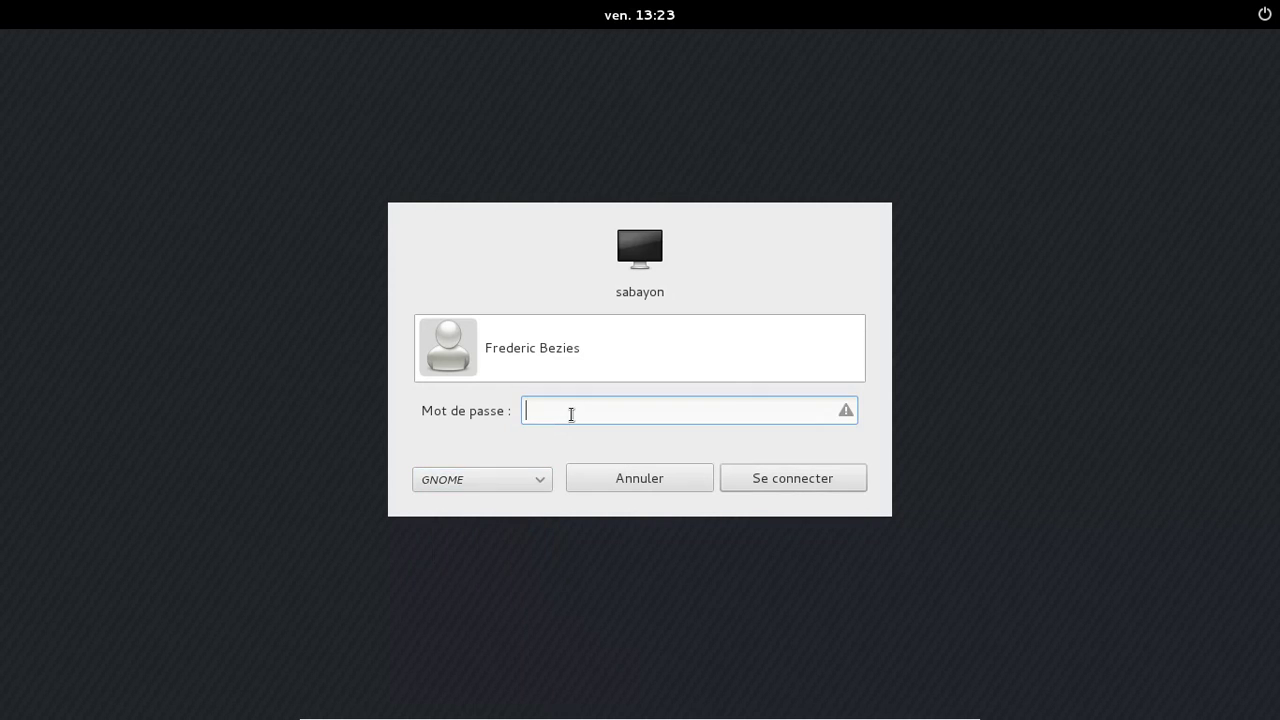
pyautogui.write('*******')
pyautogui.press('Return')
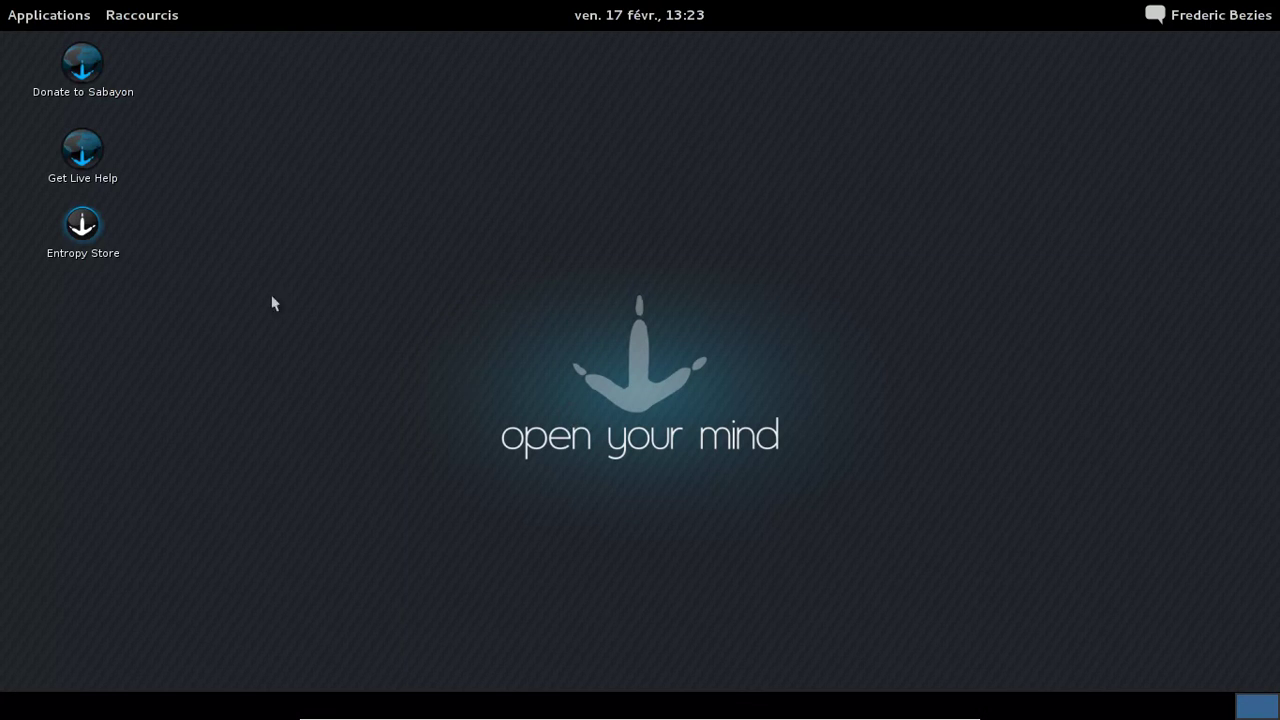
# Launch the Magneto Updates Notifier from the system tools.
pyautogui.click(45, 18)
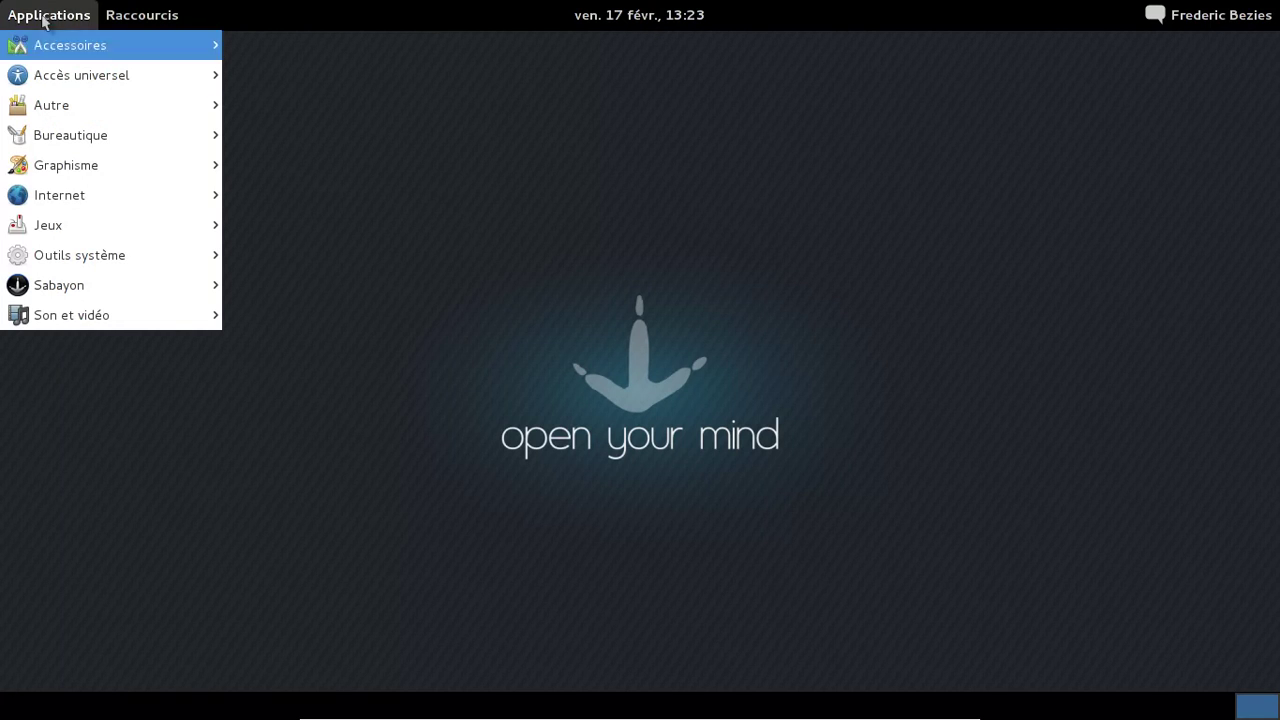
pyautogui.moveTo(119, 251)
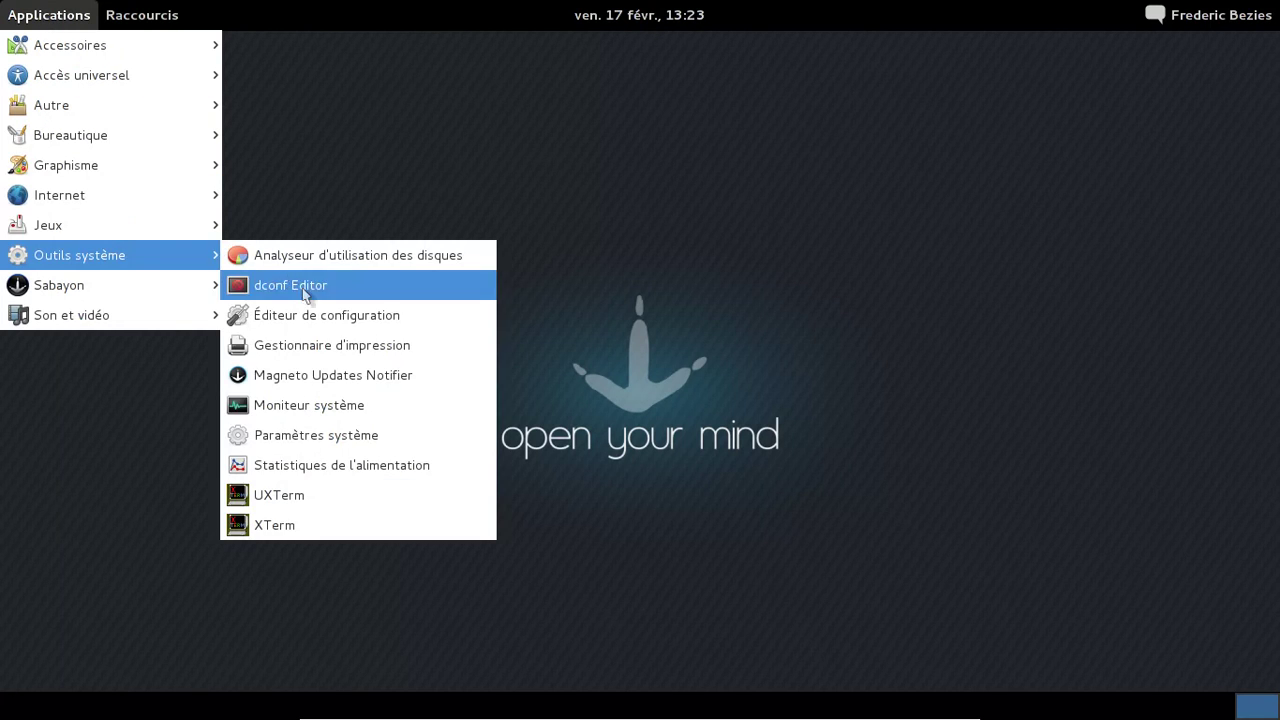
pyautogui.click(335, 376)
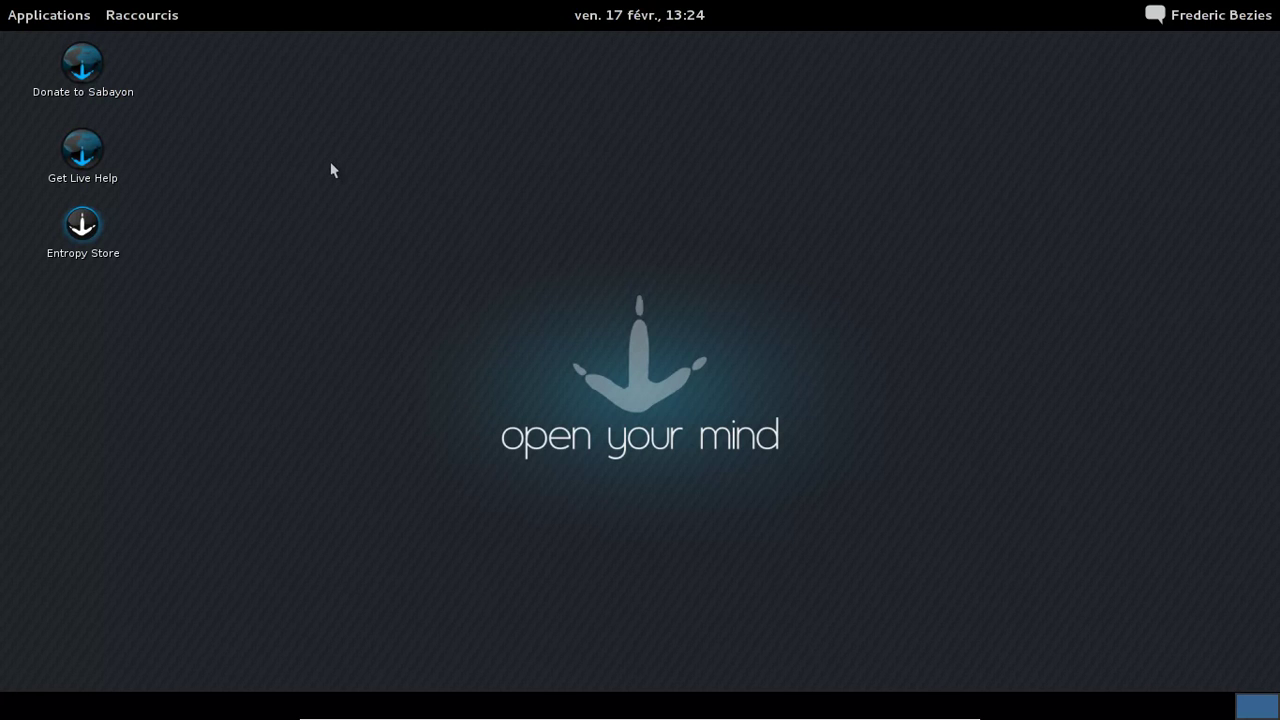
# Open a Terminal window and select Google as Chromium's search engine.
pyautogui.click(49, 15)
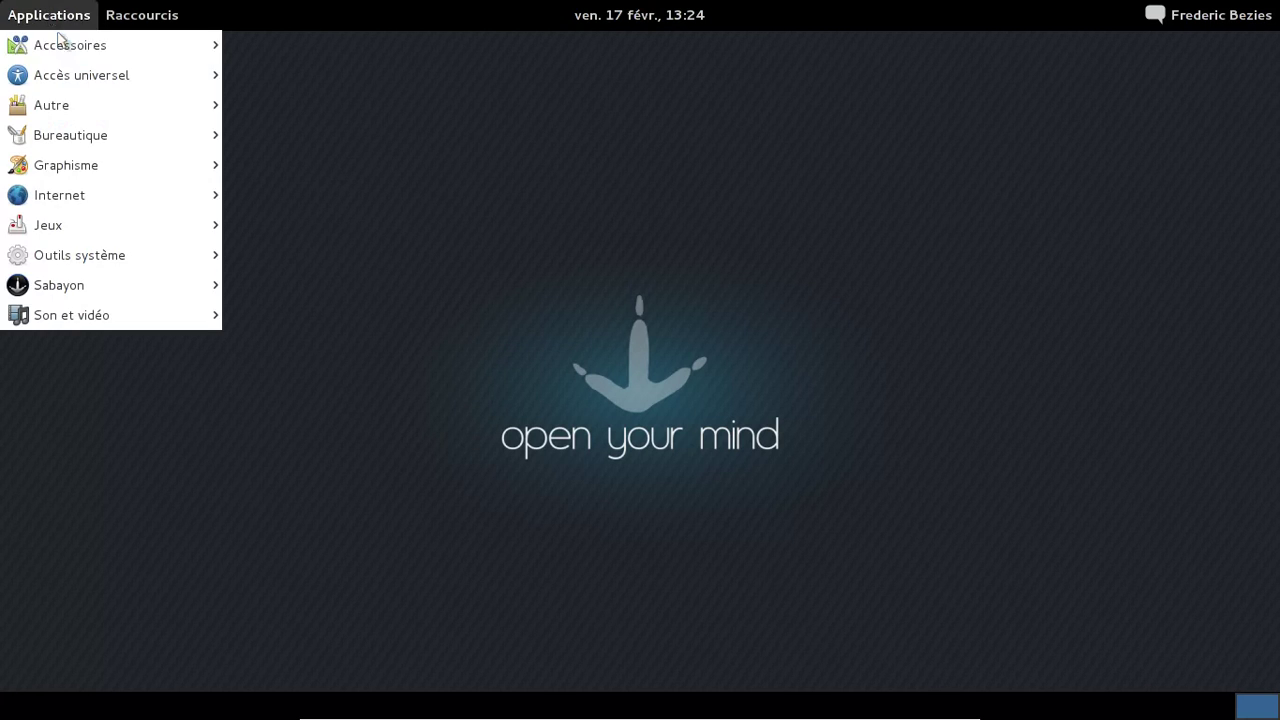
pyautogui.moveTo(62, 42)
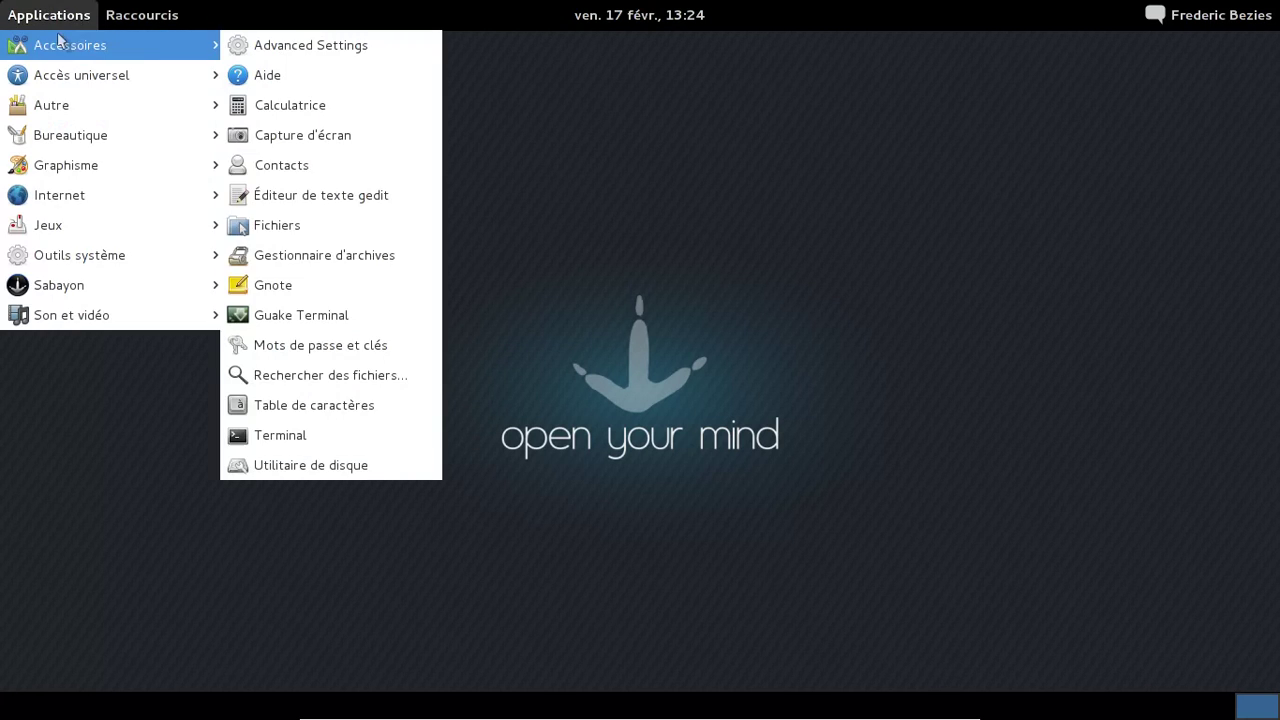
pyautogui.click(292, 435)
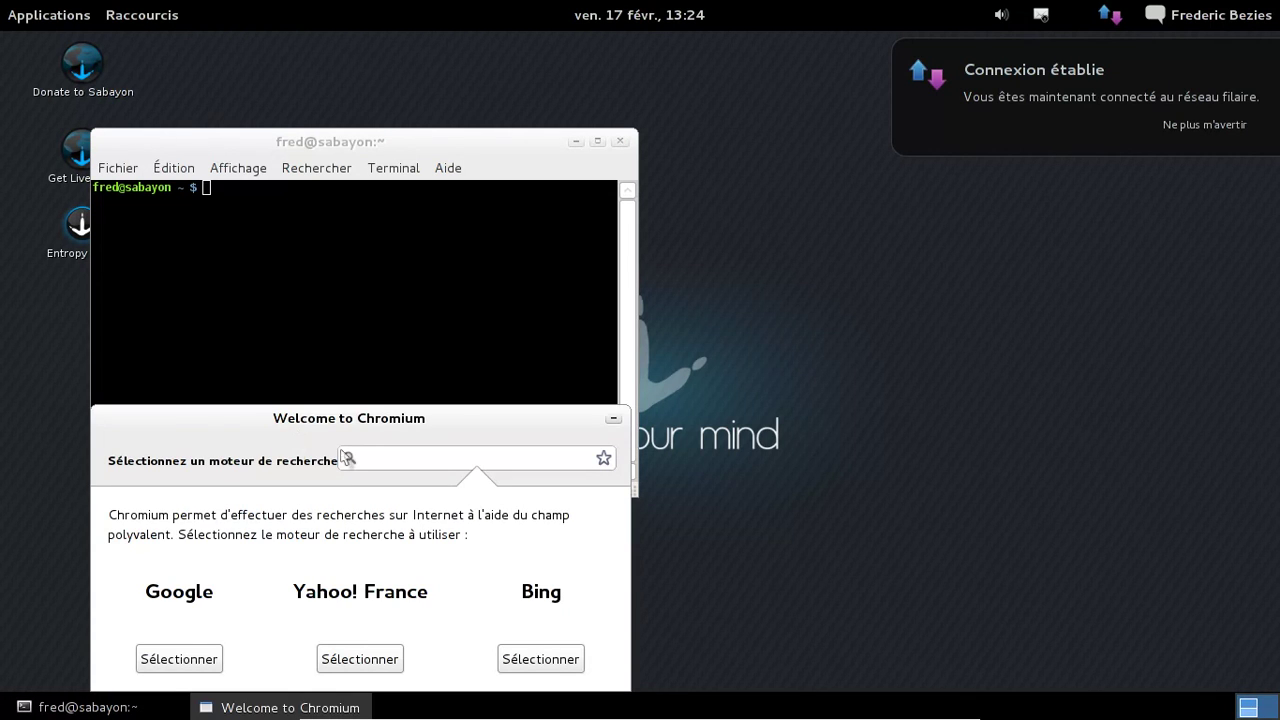
pyautogui.click(205, 659)
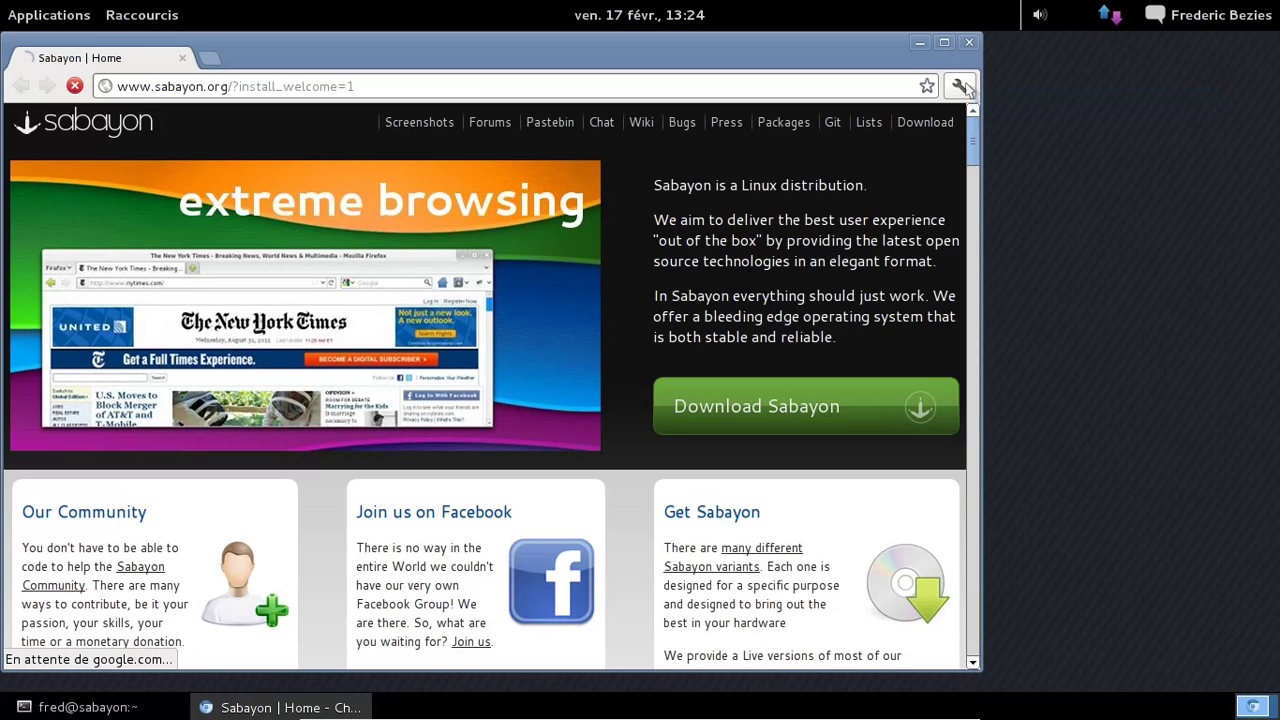
pyautogui.click(962, 86)
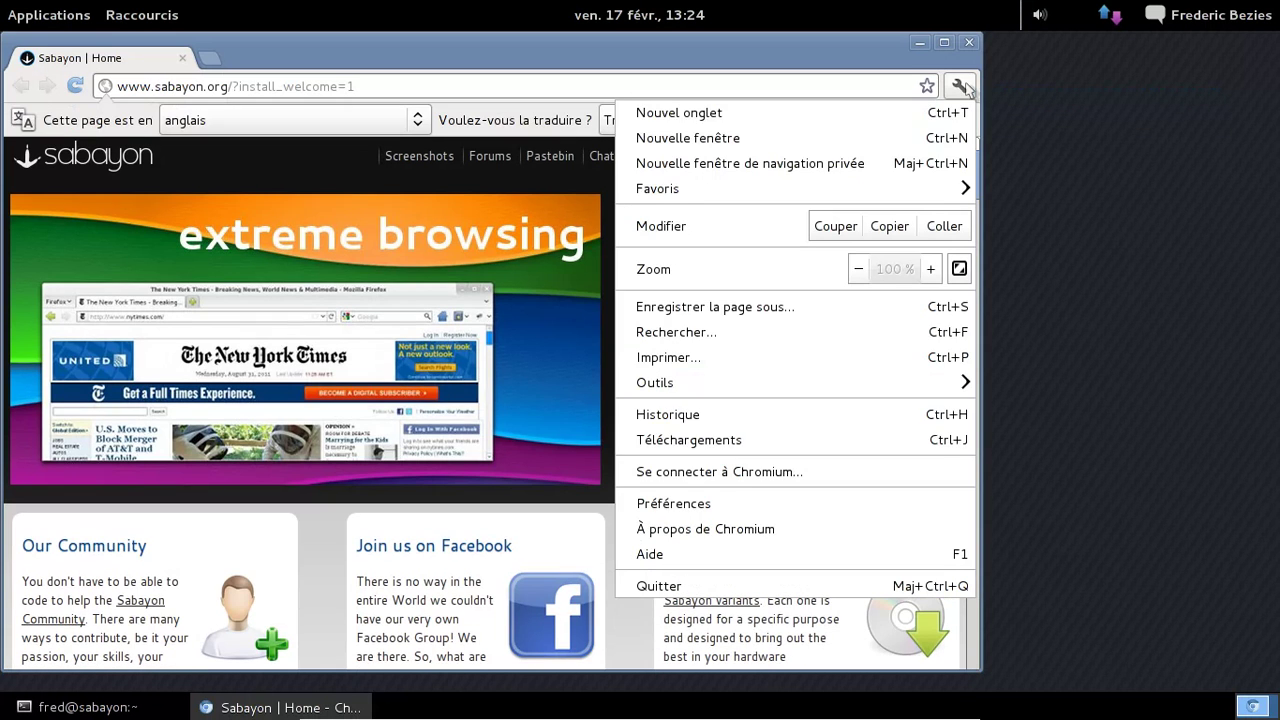
pyautogui.click(766, 548)
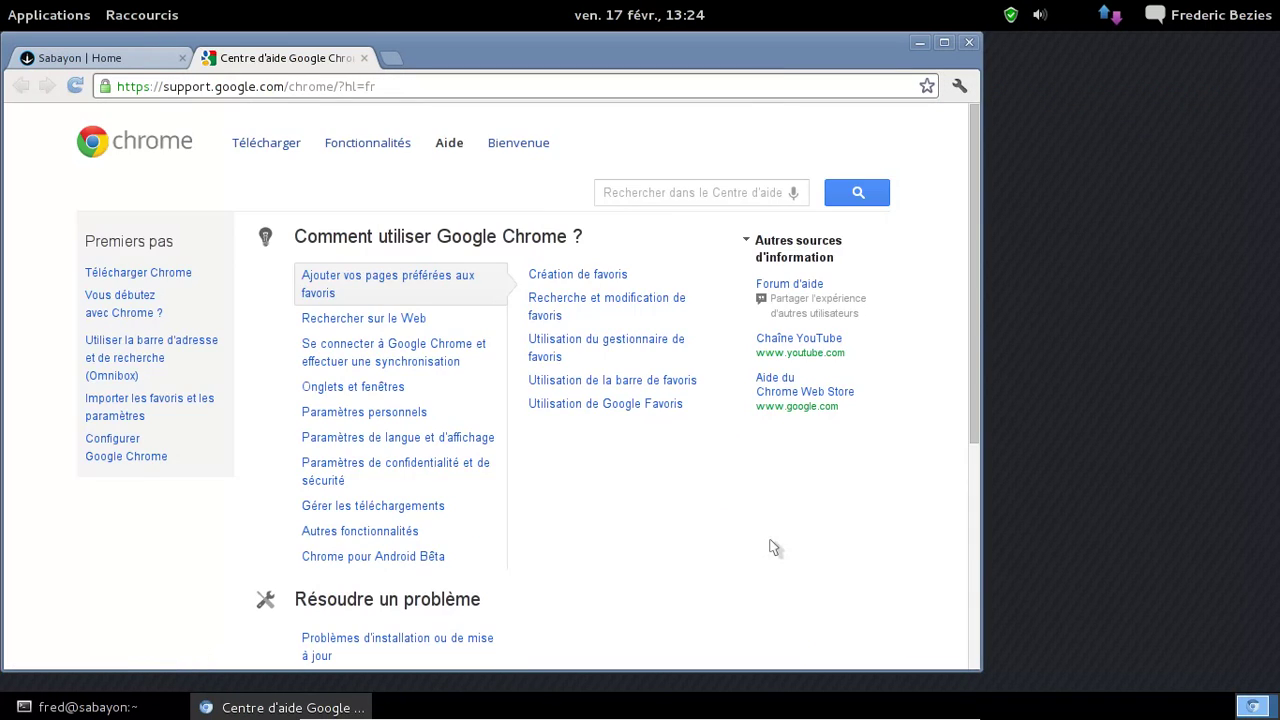
pyautogui.click(364, 58)
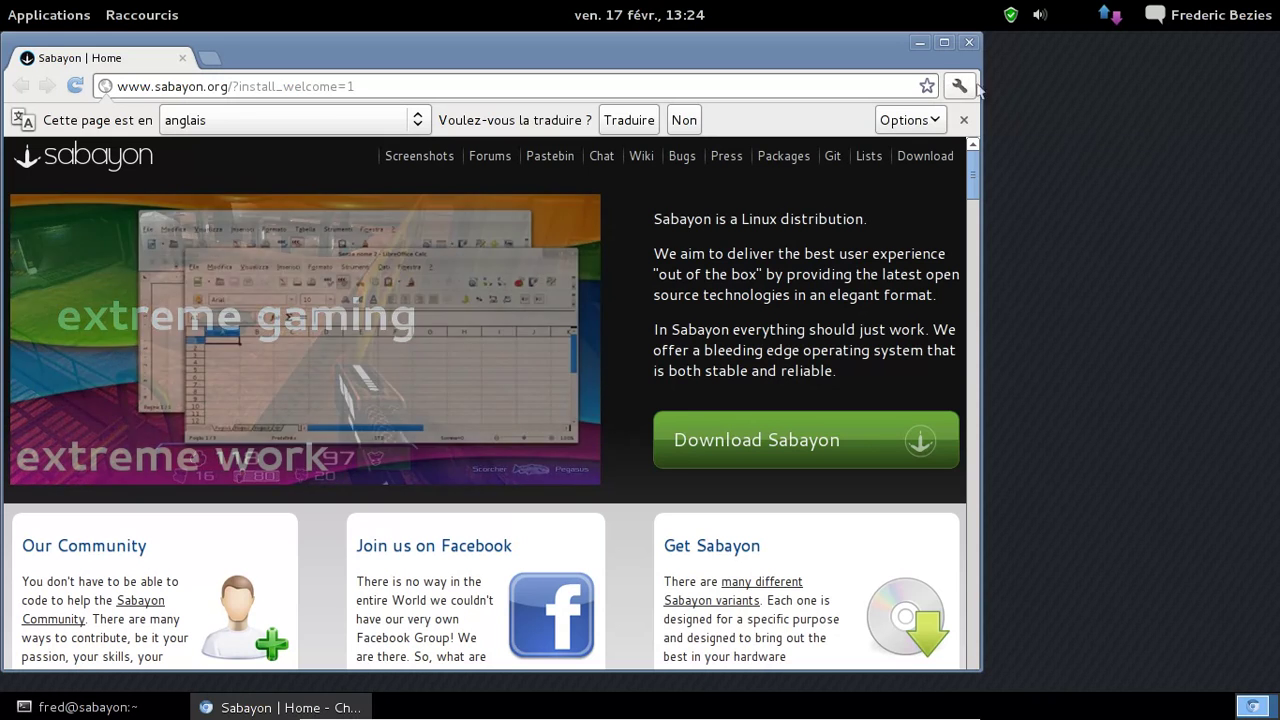
# Check Chromium's version in its About information and close the browser.
pyautogui.click(958, 85)
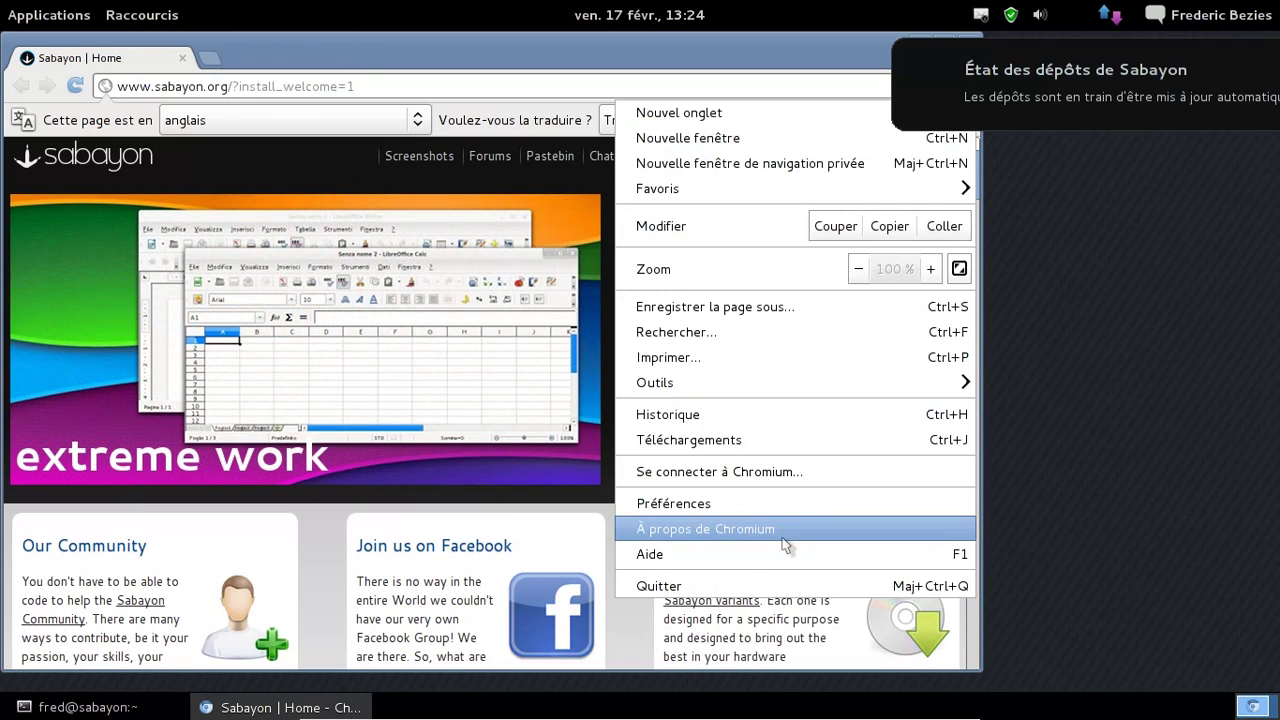
pyautogui.click(740, 528)
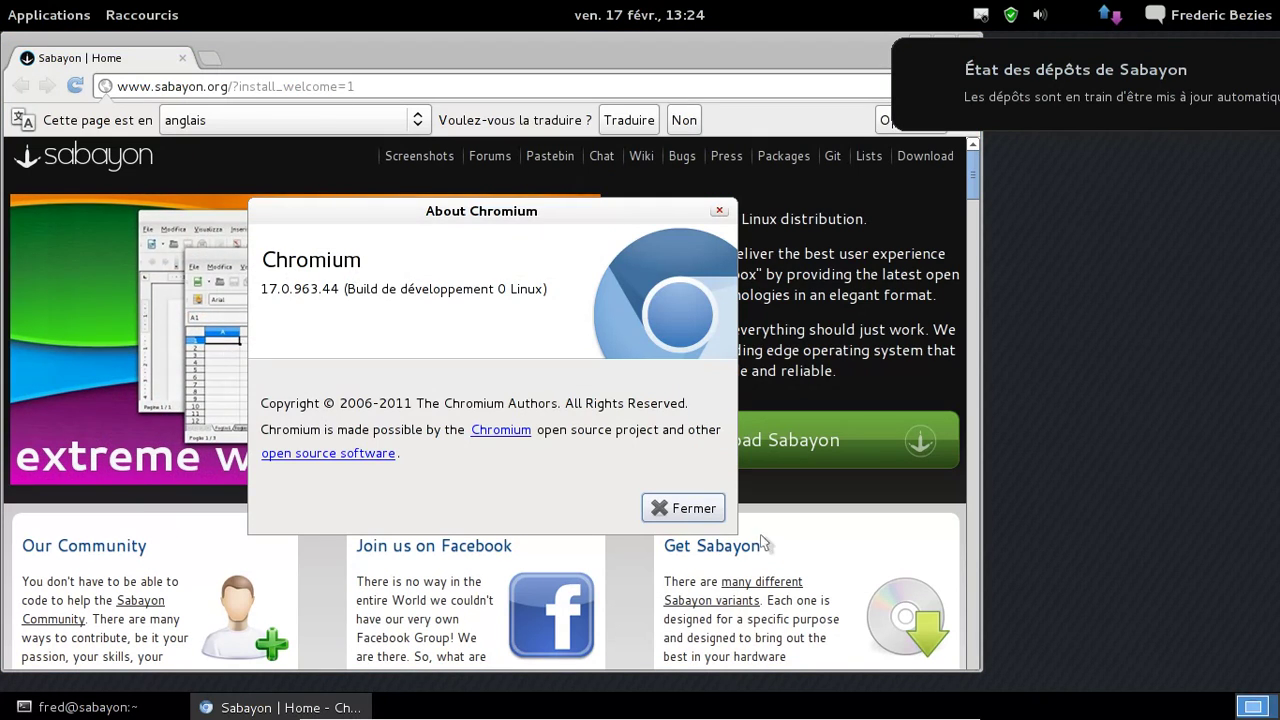
pyautogui.click(682, 508)
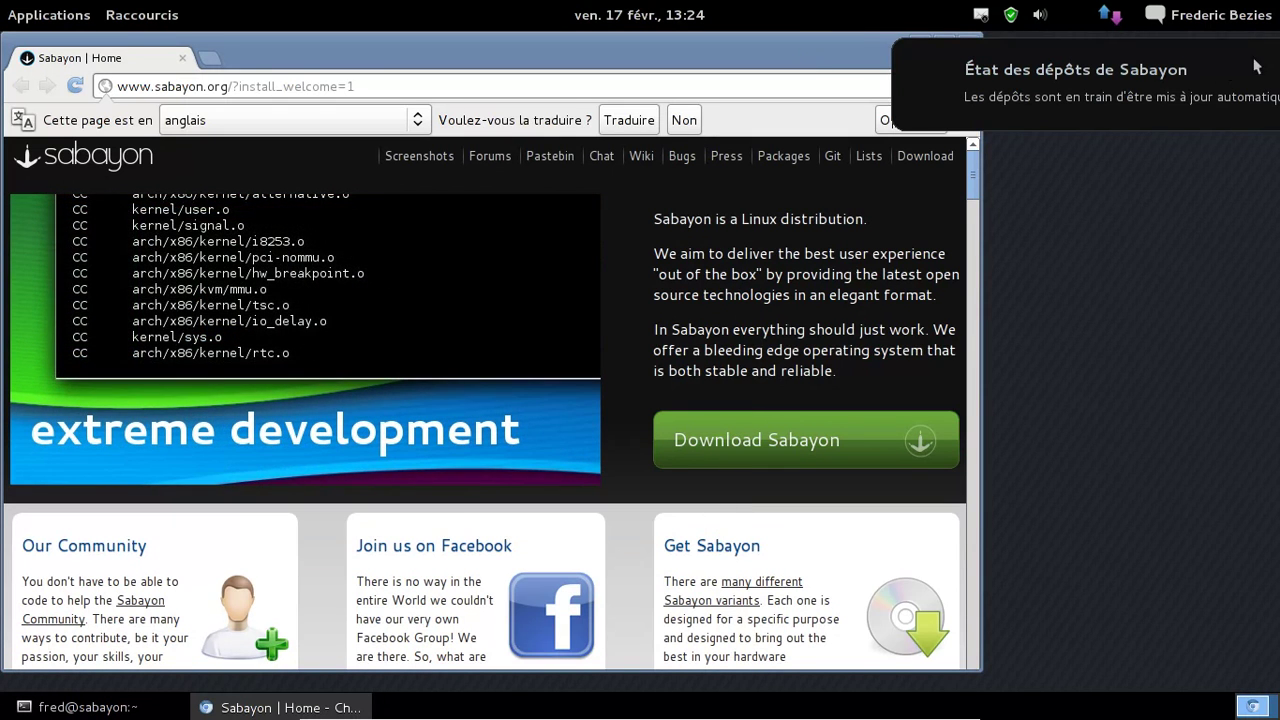
pyautogui.click(969, 42)
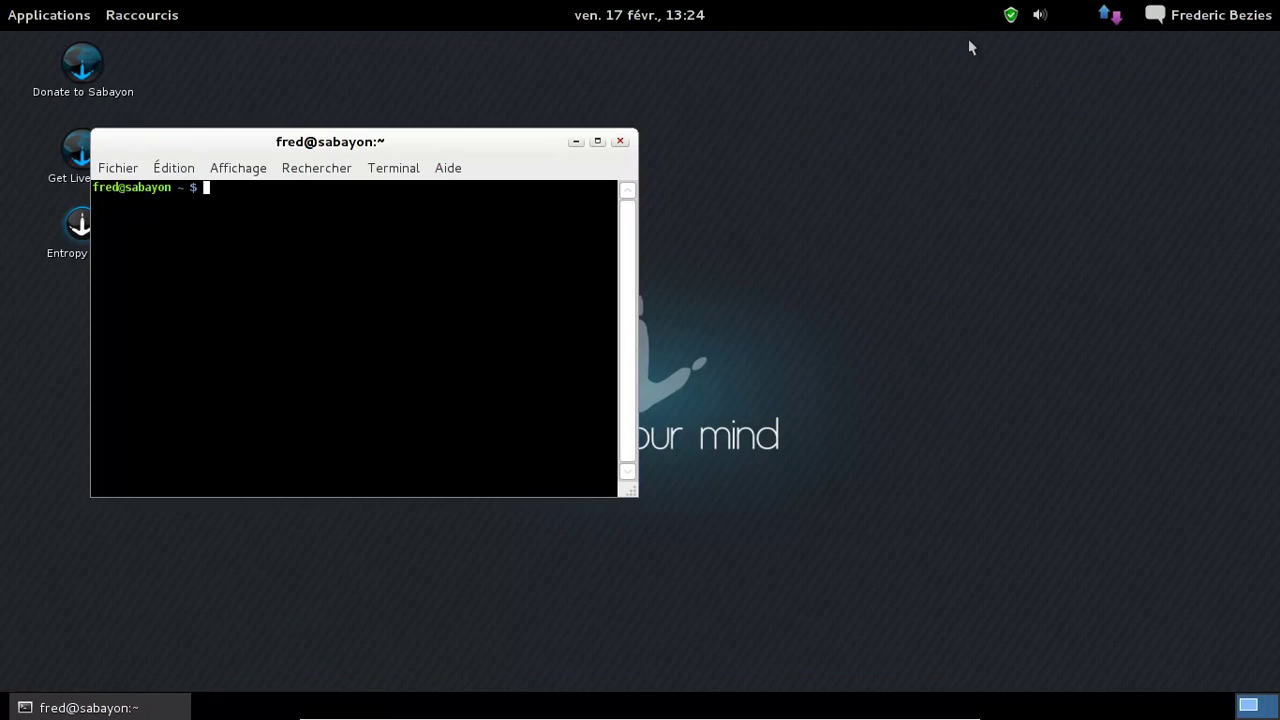
# Run "gnome-shell --replace &" in the terminal to switch to GNOME Shell, and exit the terminal.
pyautogui.write('gnome-shell --replace &')
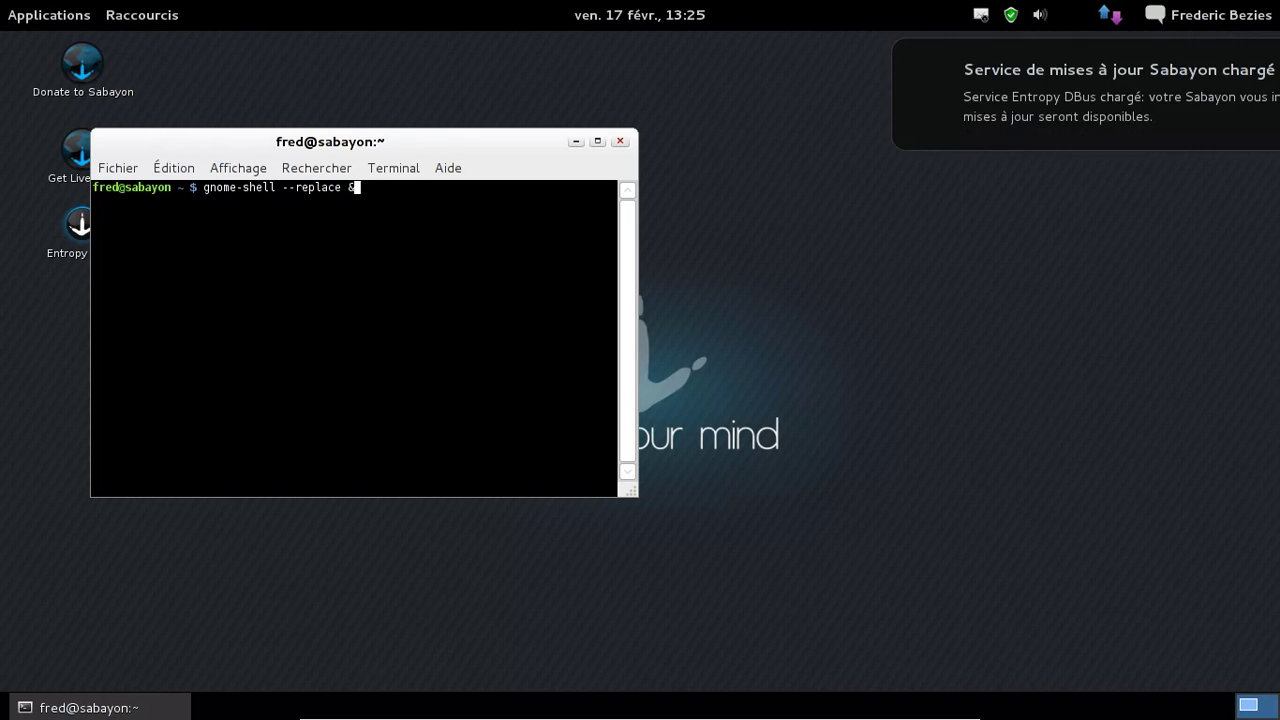
pyautogui.press('Return')
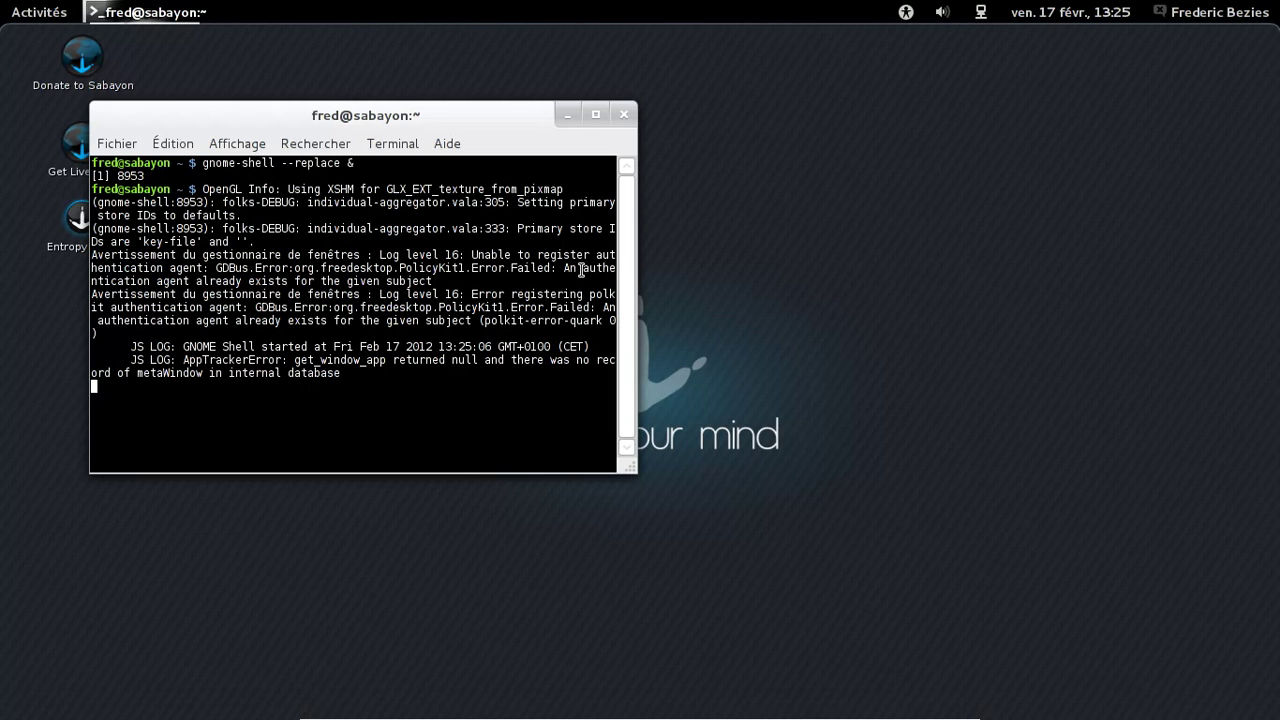
pyautogui.press('Return')
pyautogui.write('exit')
pyautogui.press('Return')
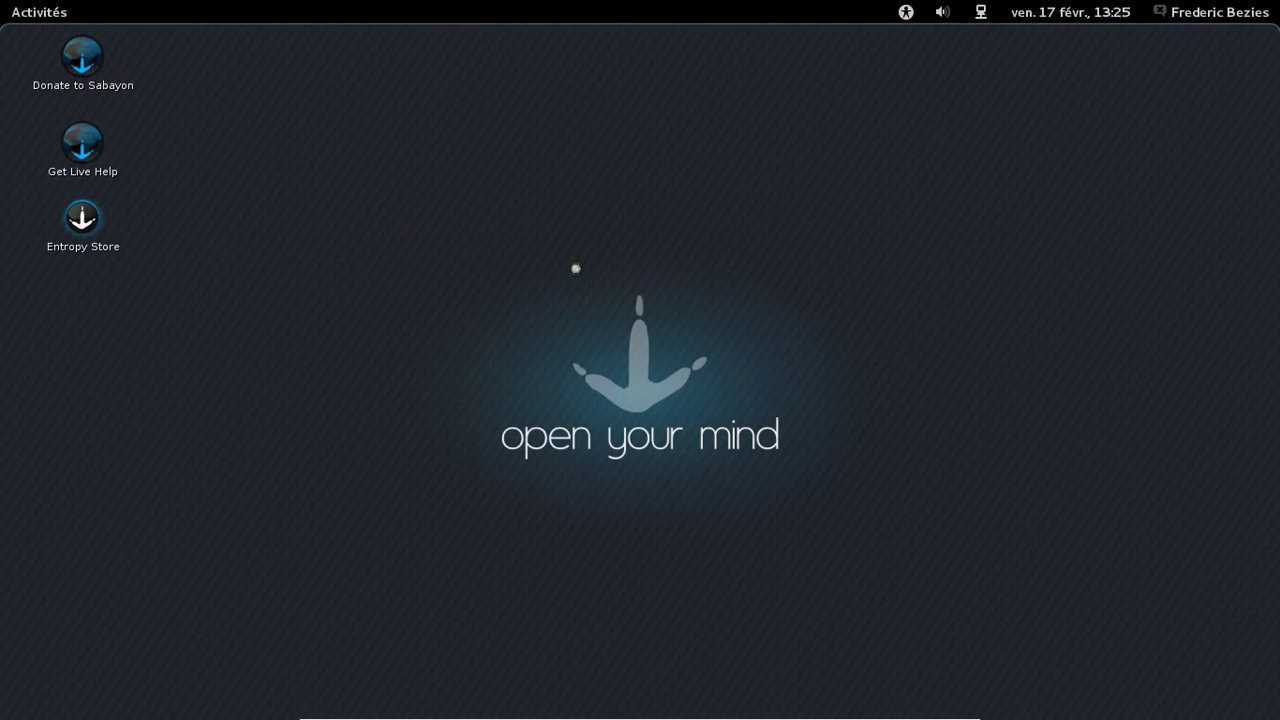
# Try to open the Entropy Store, authenticating with the administrator password.
pyautogui.moveTo(1270, 716)
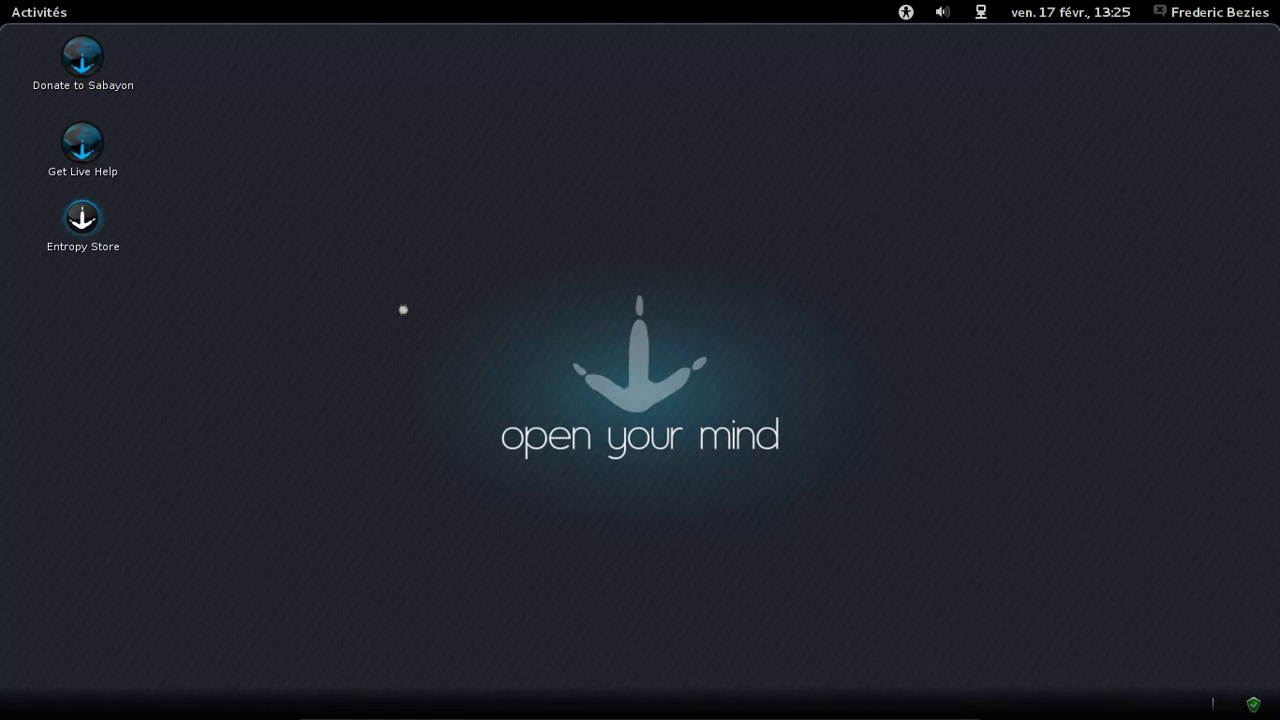
pyautogui.click(88, 238)
pyautogui.doubleClick(88, 238)
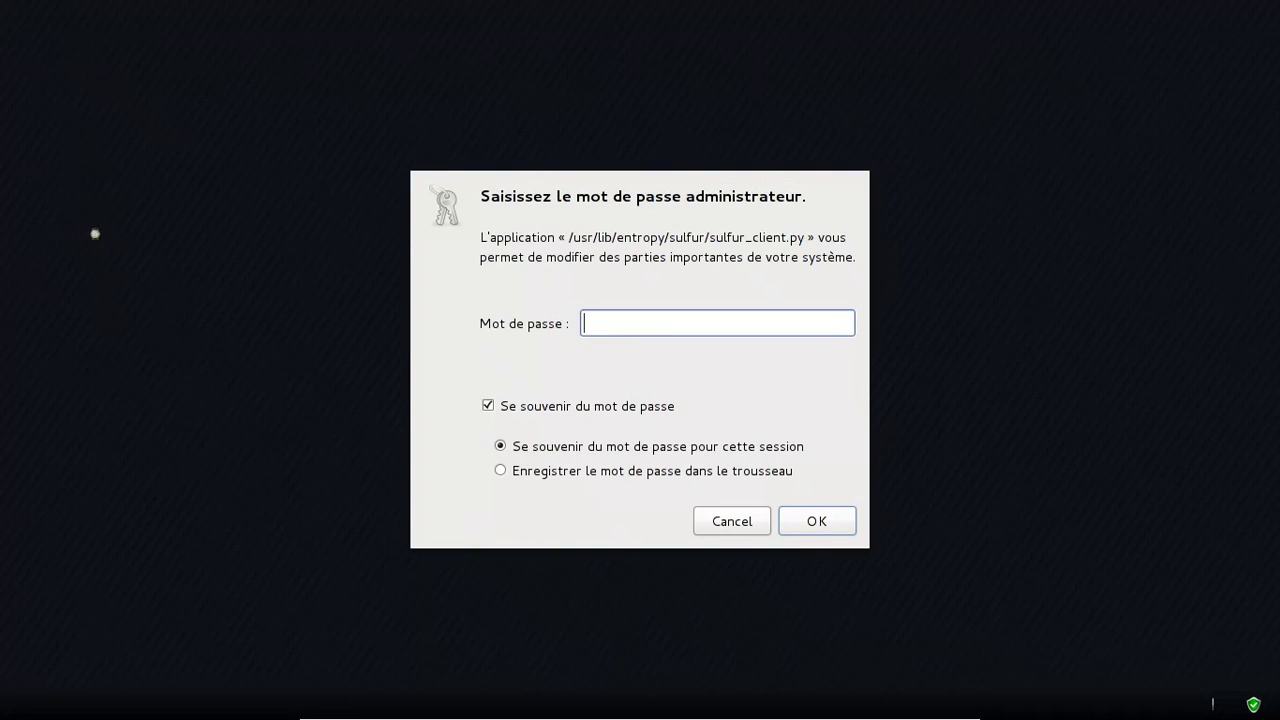
pyautogui.write('********')
pyautogui.press('Return')
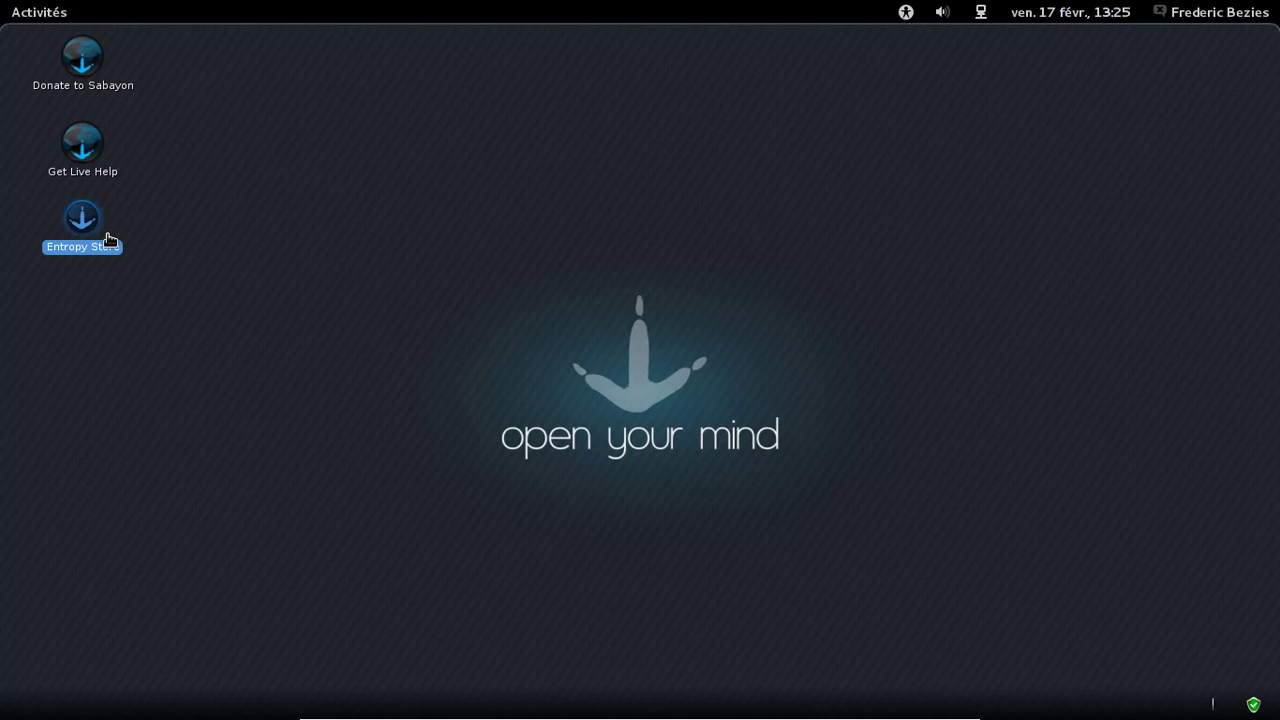
# Launch LibreOffice Writer from the Bureautique category of the installed applications.
pyautogui.click(38, 12)
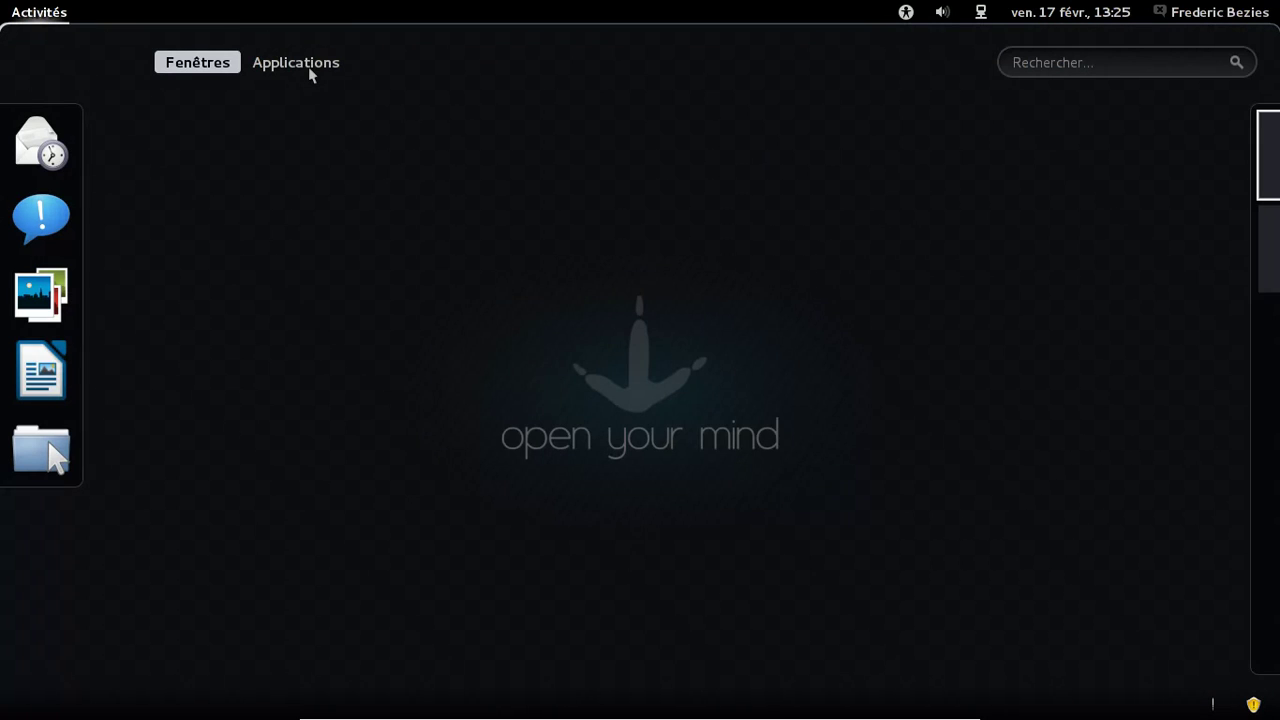
pyautogui.click(300, 63)
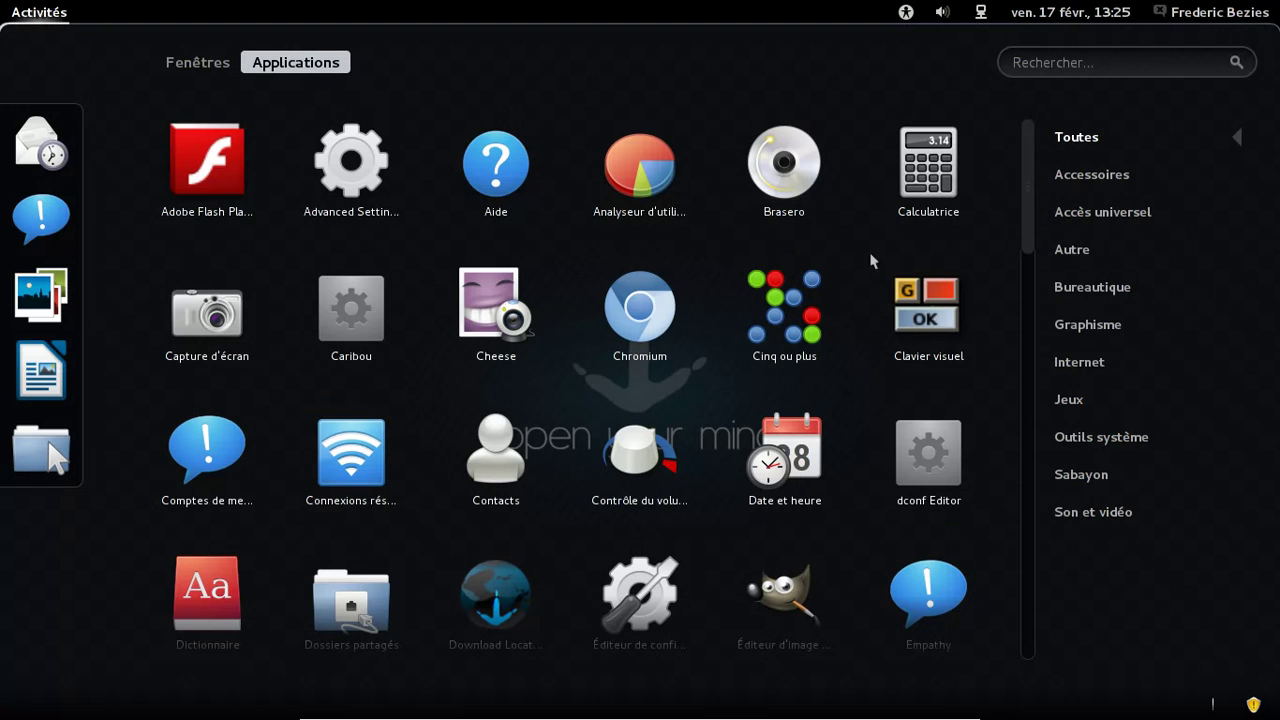
pyautogui.click(1104, 292)
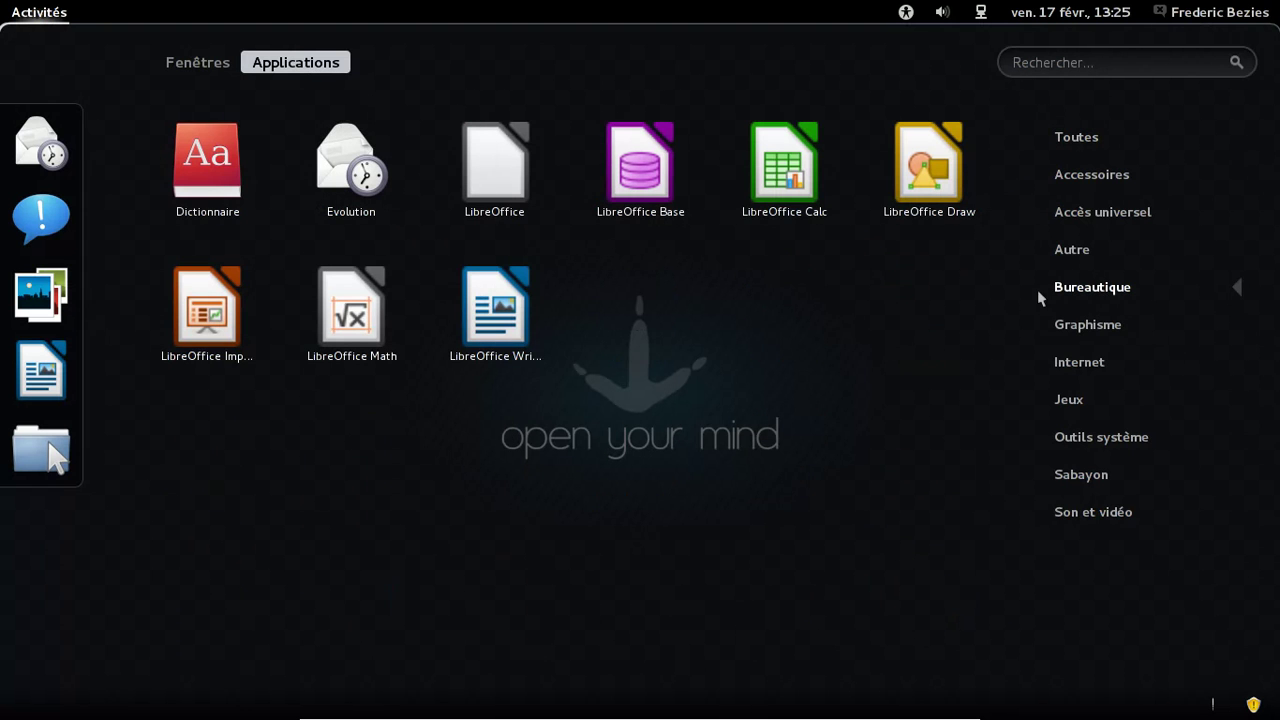
pyautogui.click(497, 320)
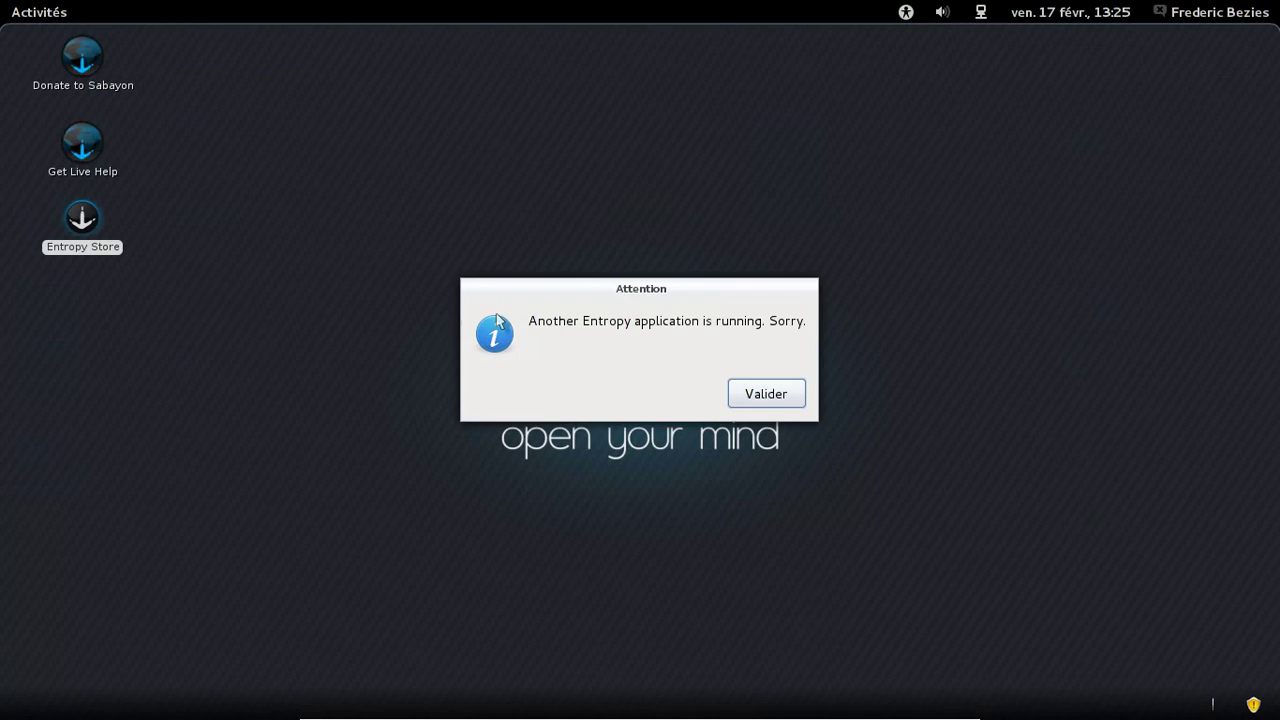
# Dismiss the Entropy notice and check the magneto.py update notifier in the message tray.
pyautogui.click(757, 398)
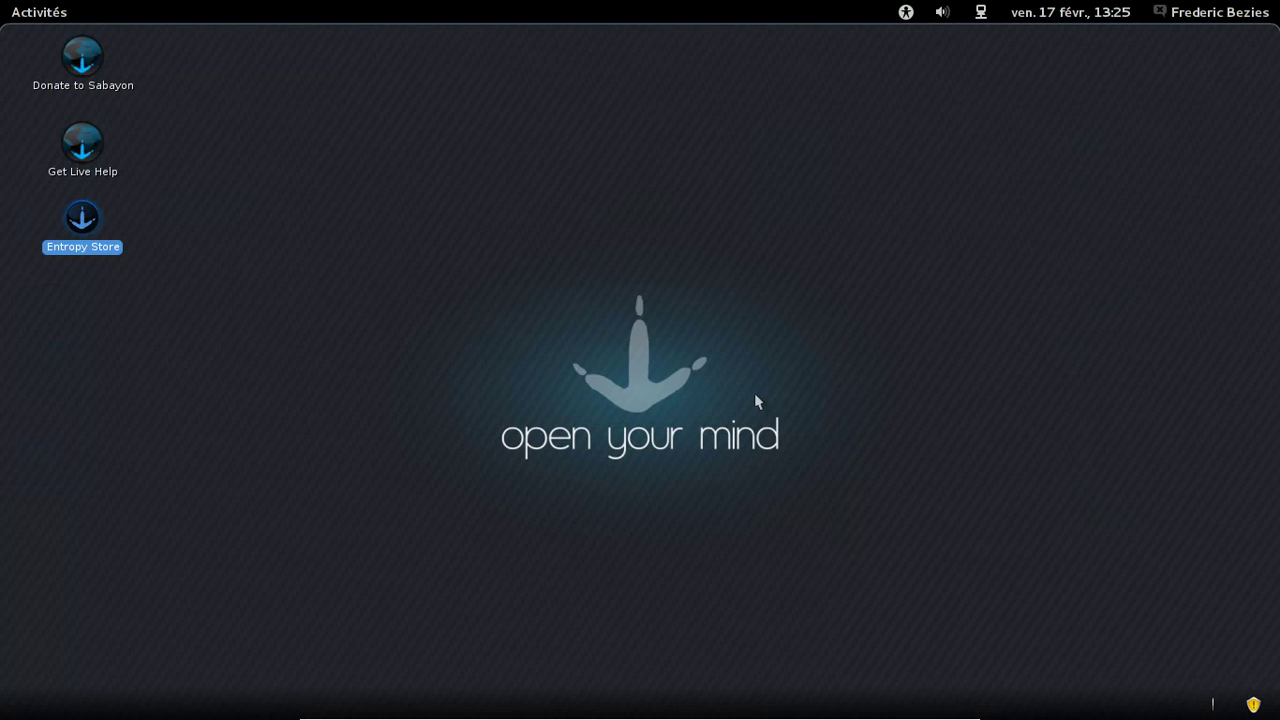
pyautogui.click(675, 368)
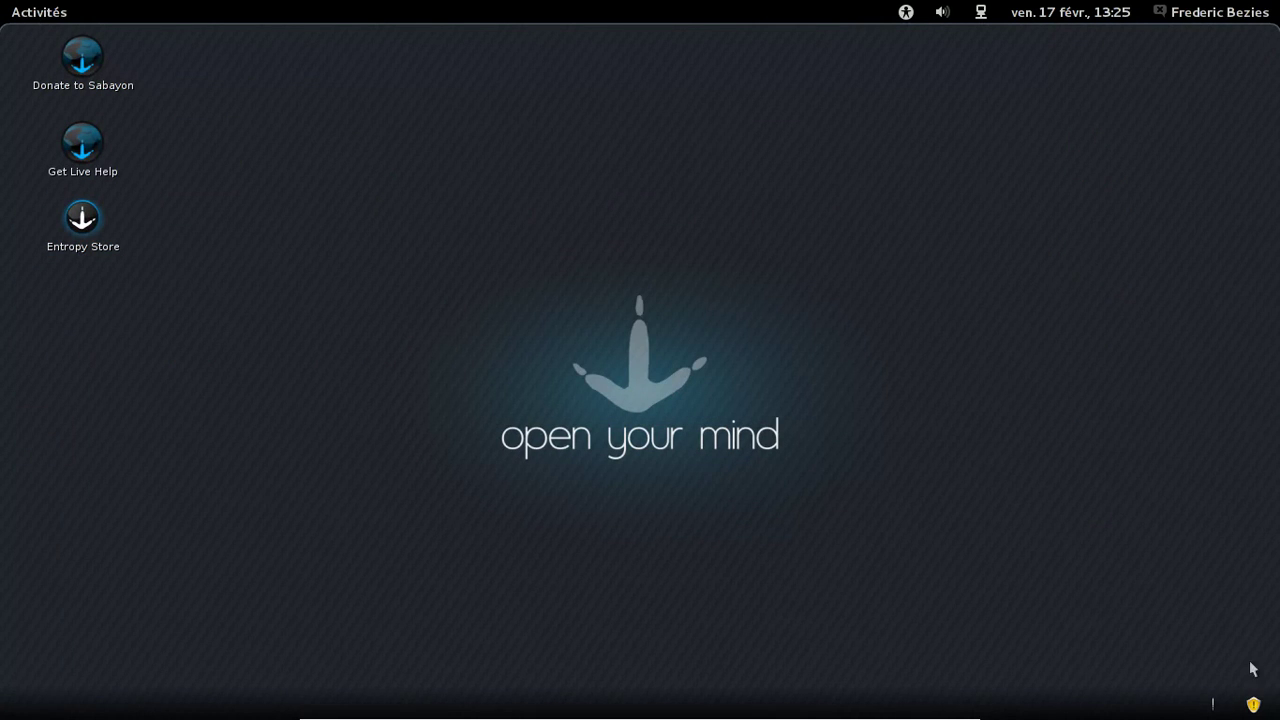
pyautogui.click(1181, 706)
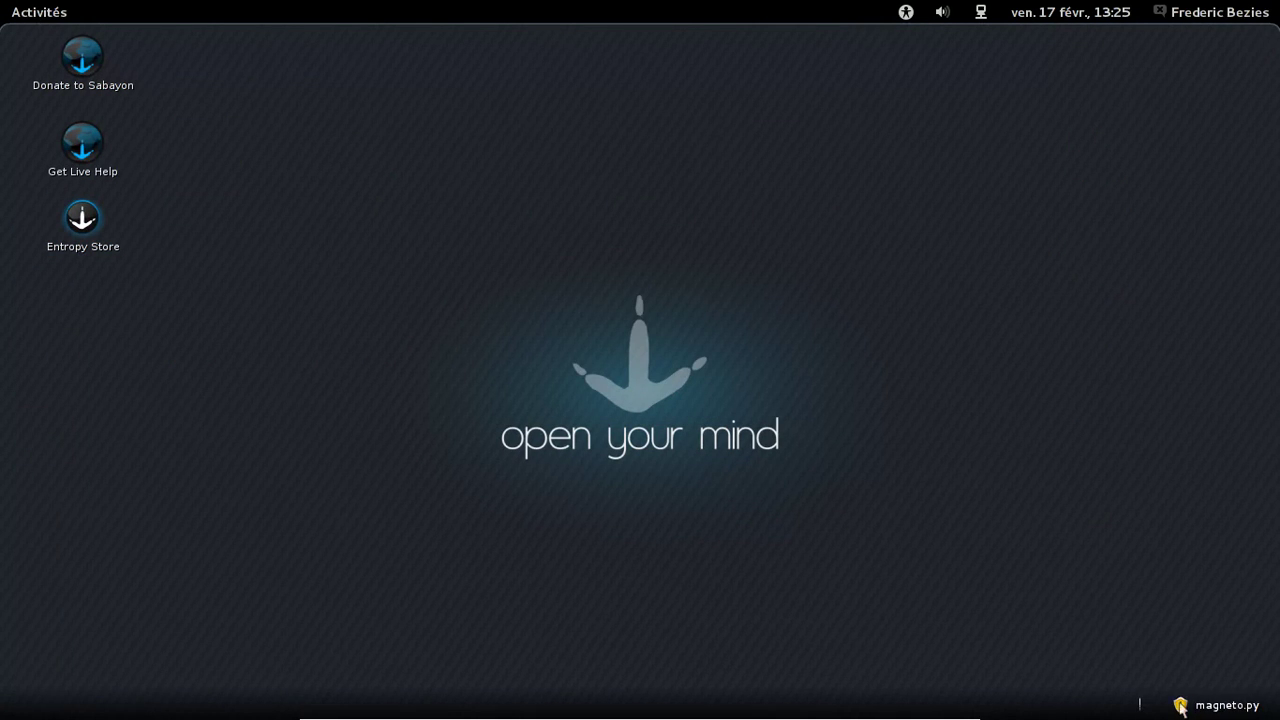
pyautogui.click(802, 502)
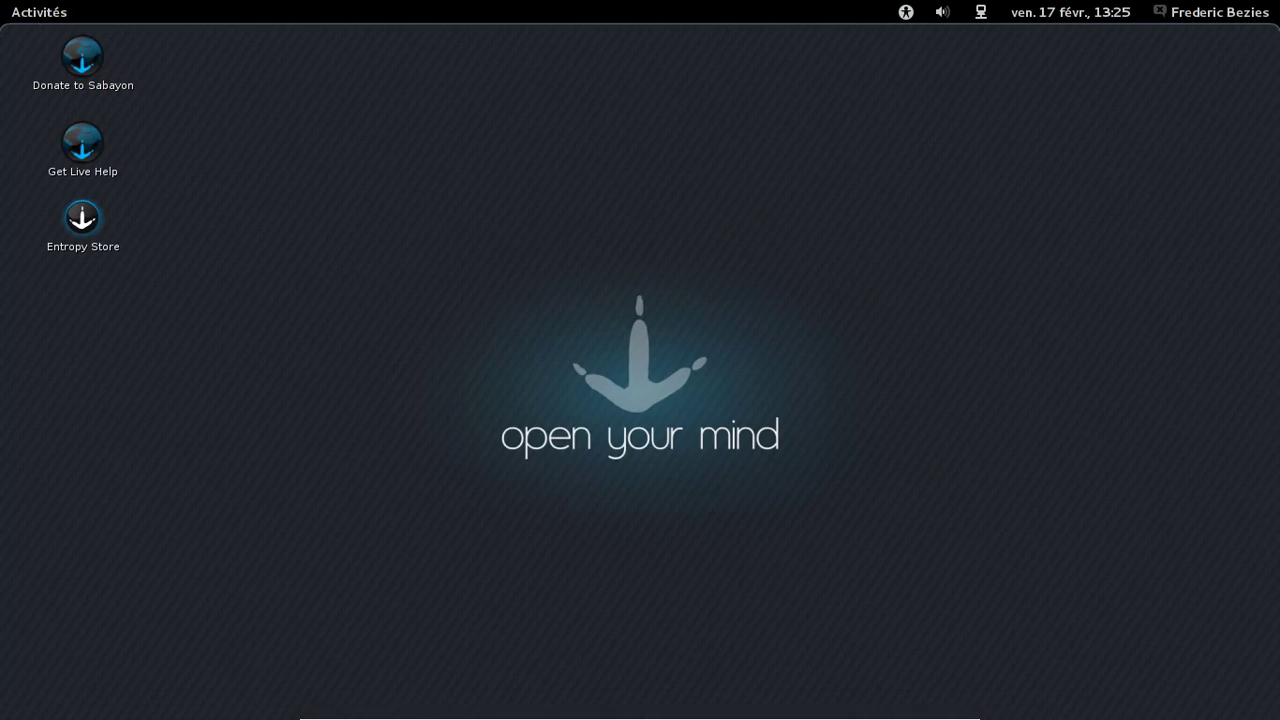
pyautogui.moveTo(1246, 716)
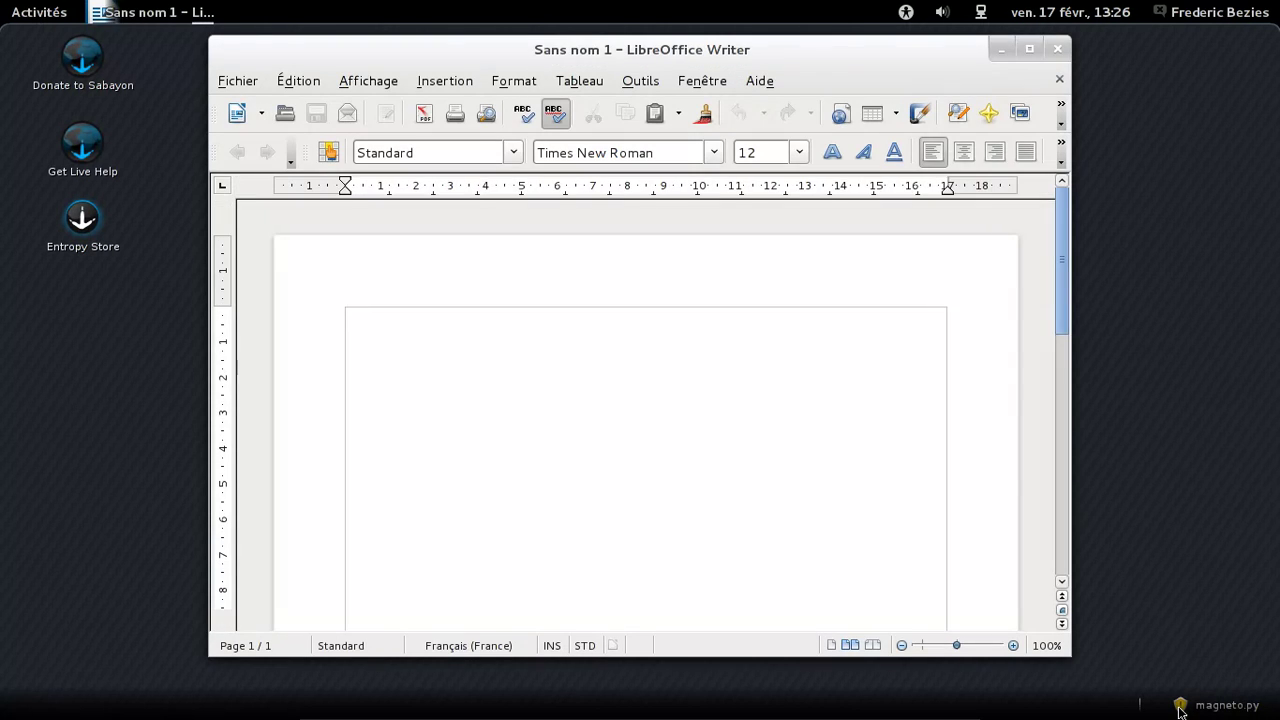
# Check the LibreOffice version in its About information and close the dialog.
pyautogui.click(771, 81)
pyautogui.click(798, 216)
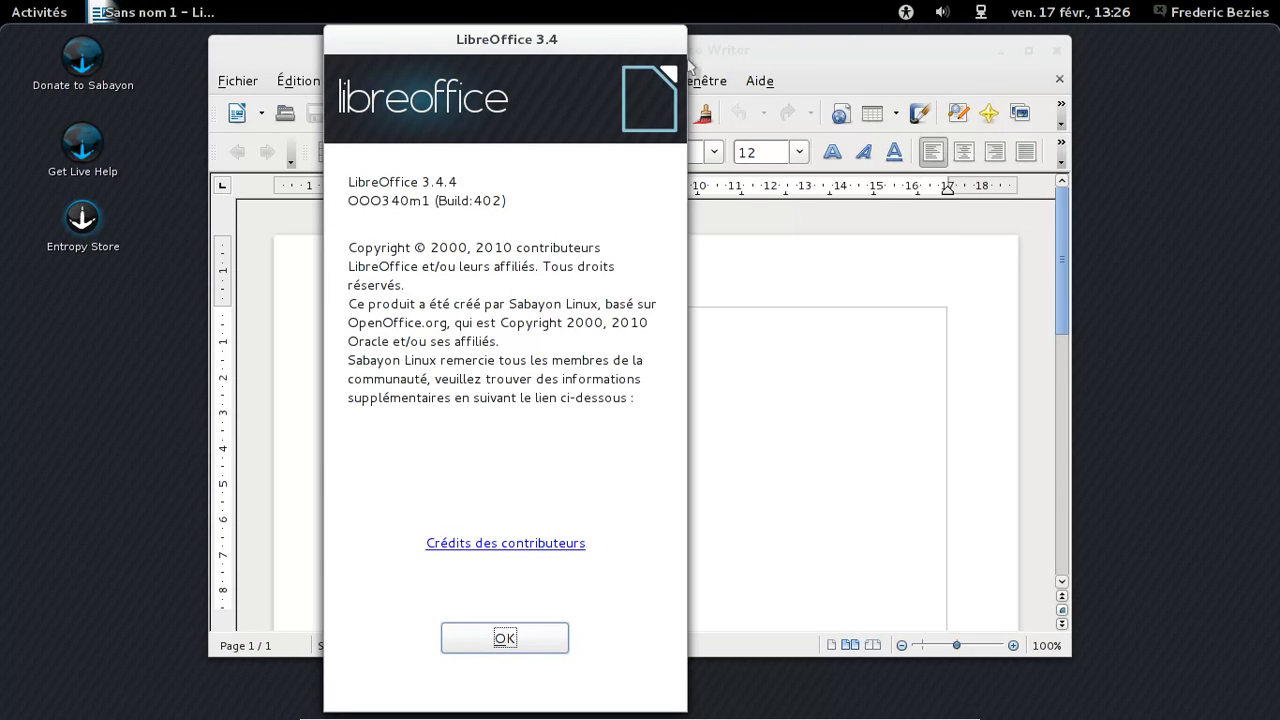
pyautogui.click(558, 637)
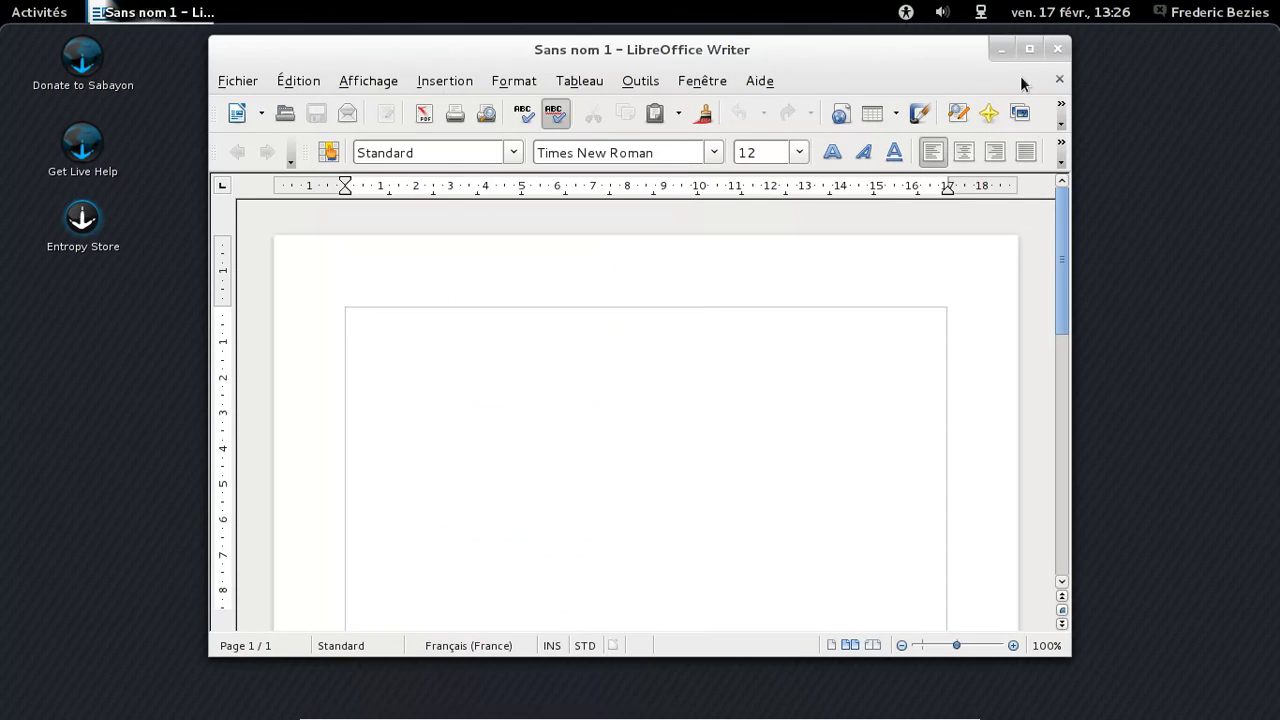
# Close LibreOffice Writer and look over the message tray and the activities overview.
pyautogui.click(1057, 48)
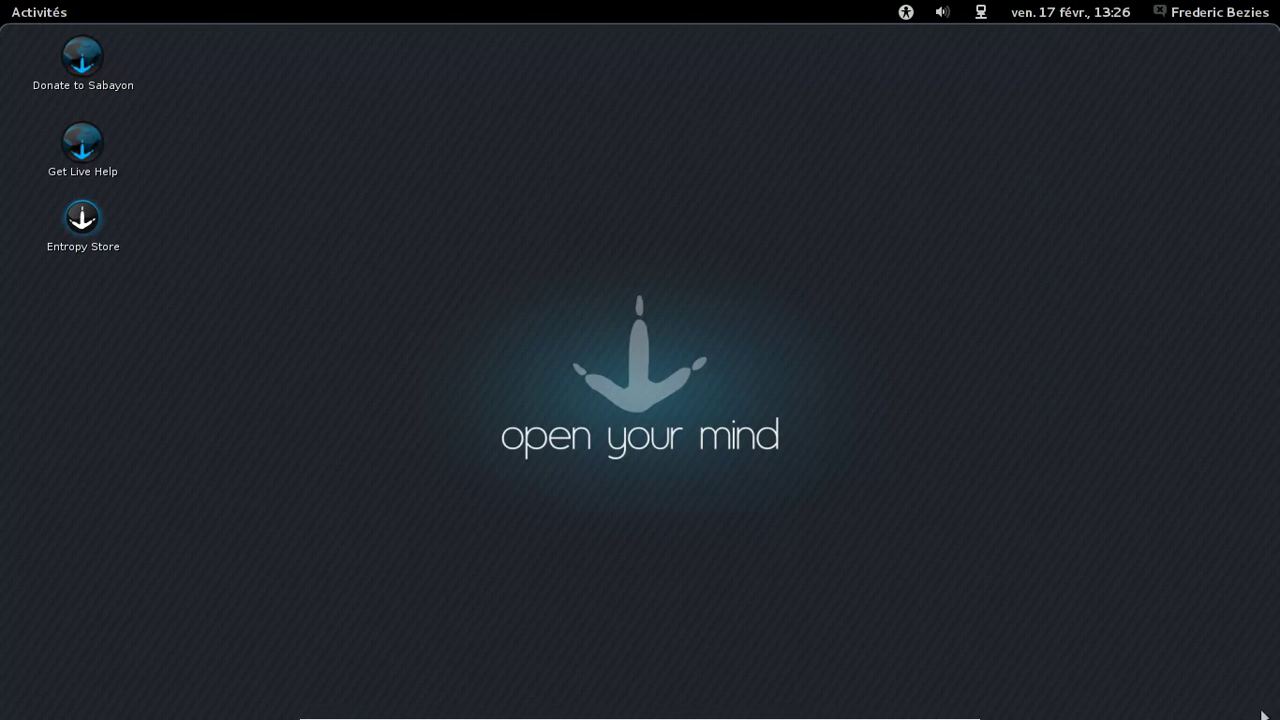
pyautogui.moveTo(1100, 718)
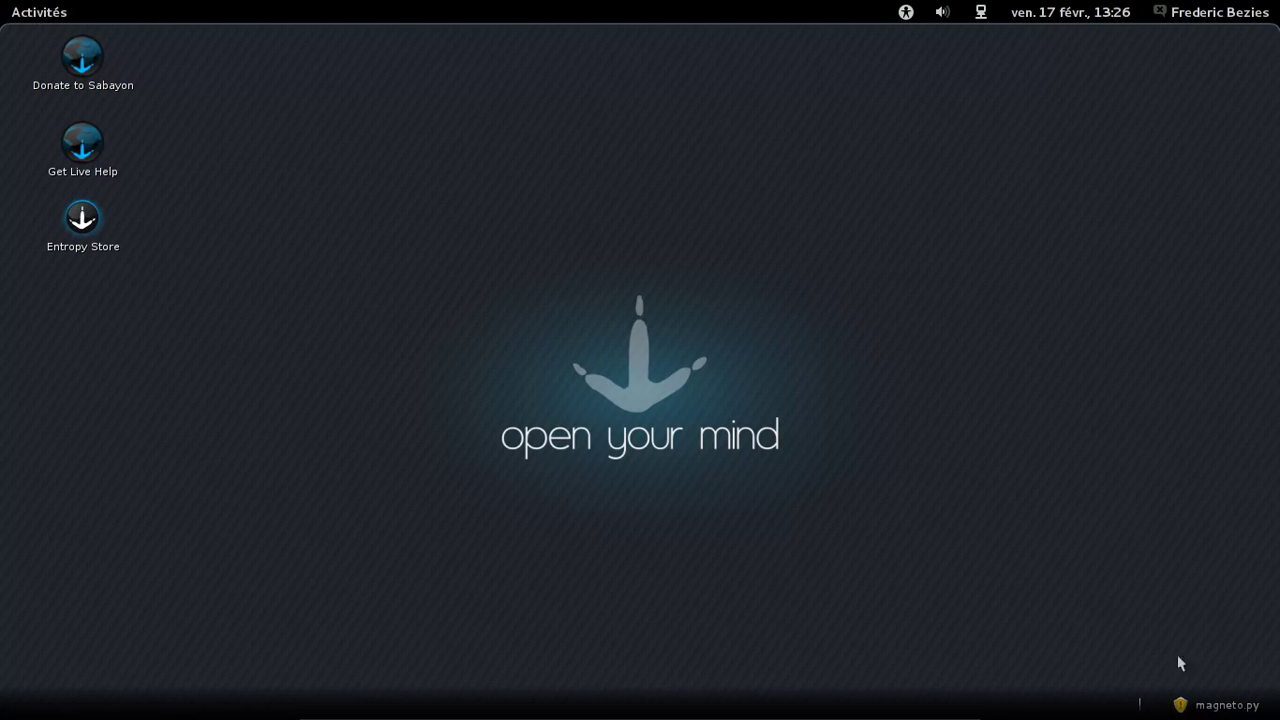
pyautogui.moveTo(1260, 712)
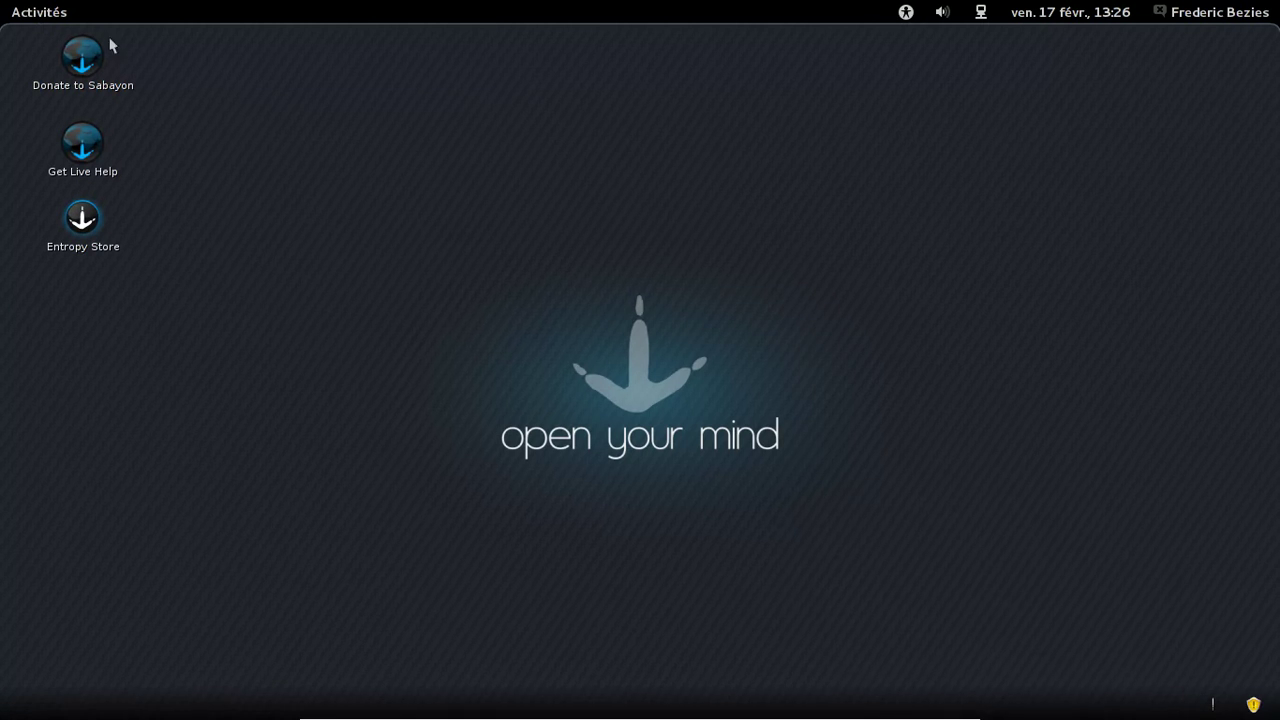
pyautogui.moveTo(1, 1)
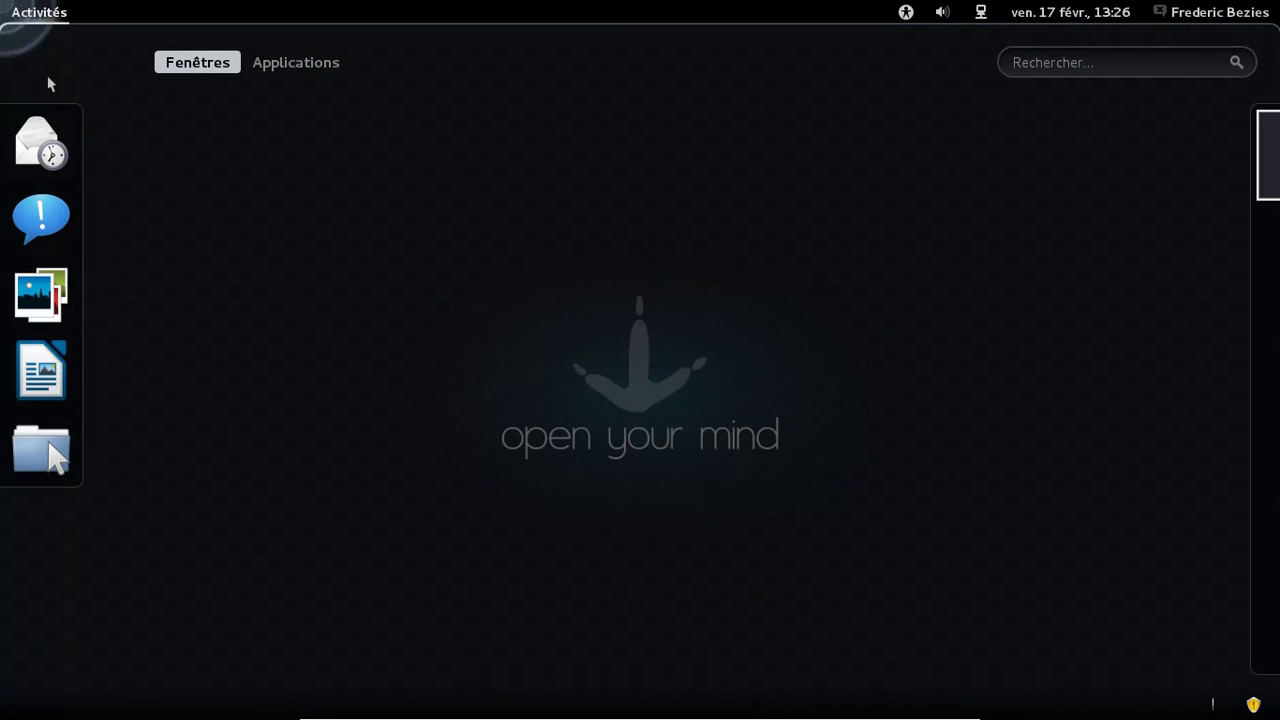
pyautogui.click(985, 367)
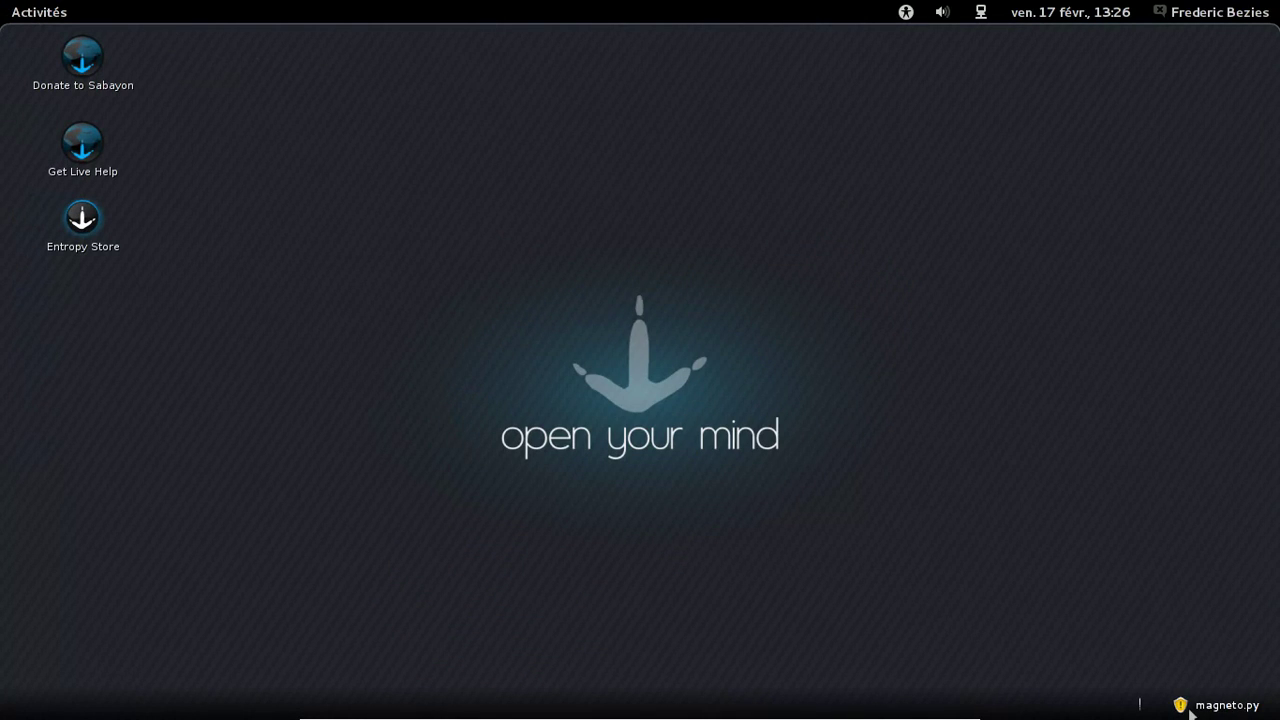
# Open the available updates list from the magneto.py notifier and load the package manager, dismissing the root permissions notice.
pyautogui.click(1197, 710)
pyautogui.click(588, 512)
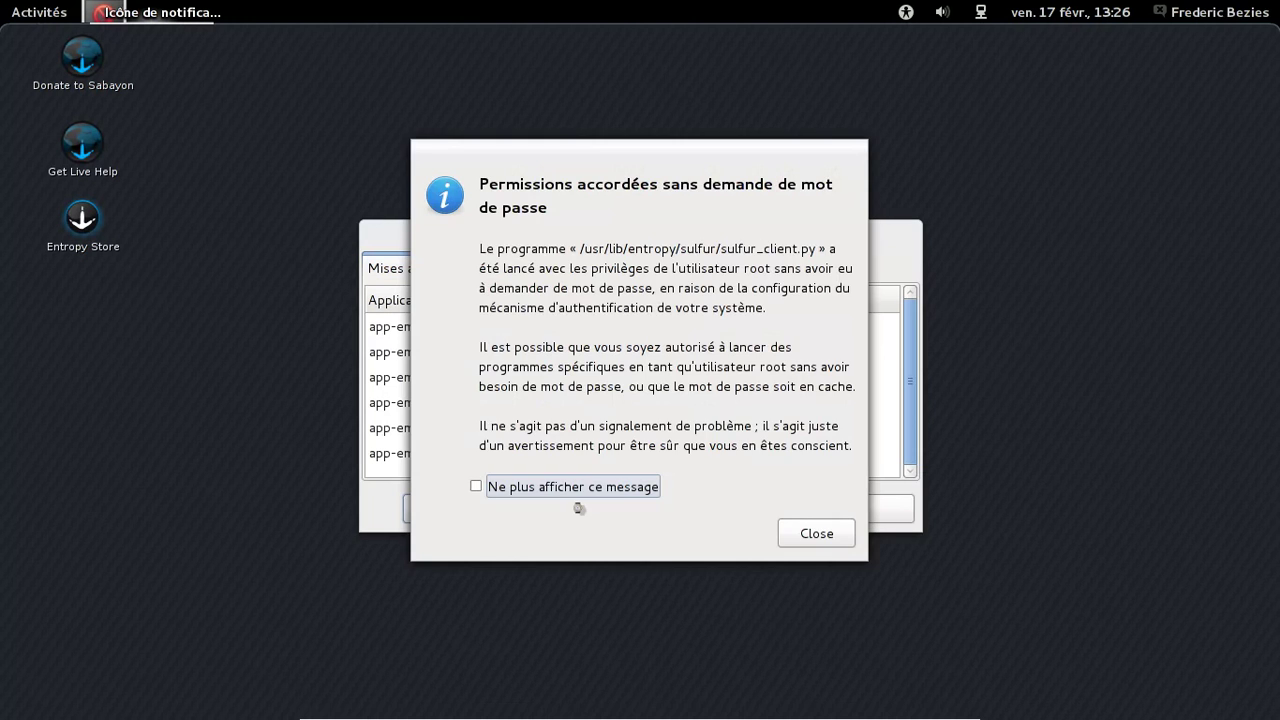
pyautogui.click(815, 533)
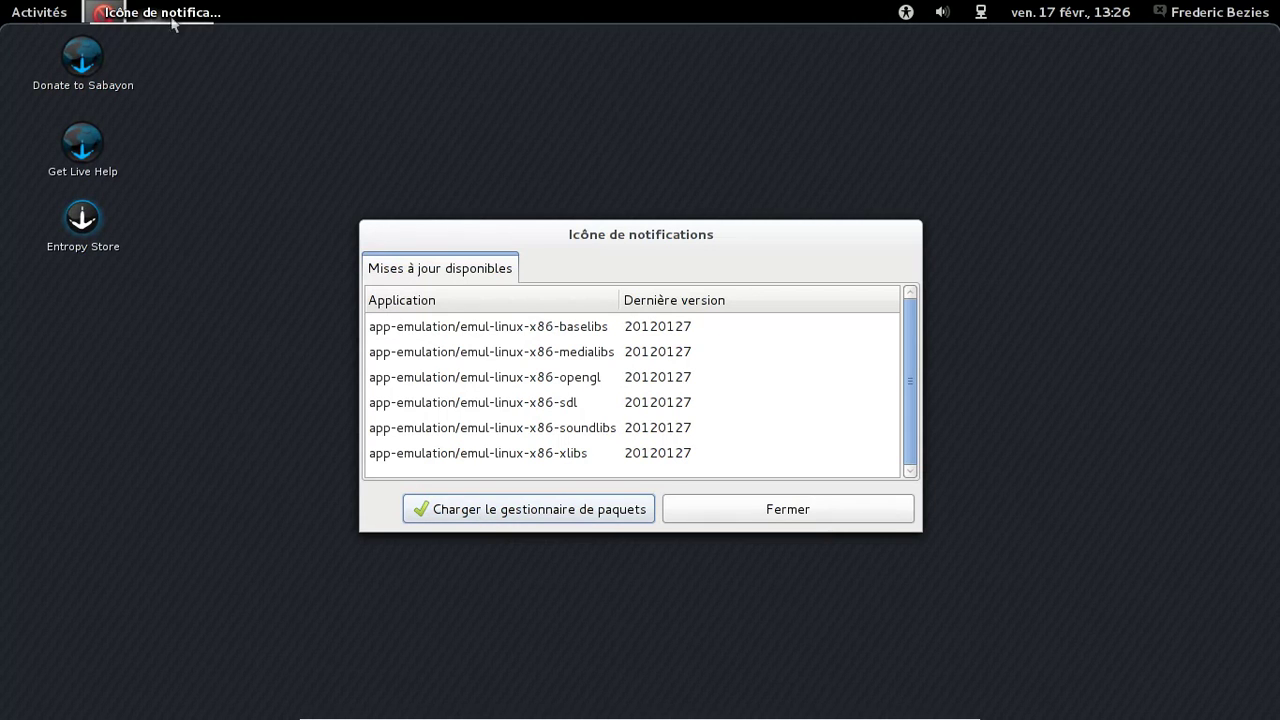
pyautogui.click(40, 12)
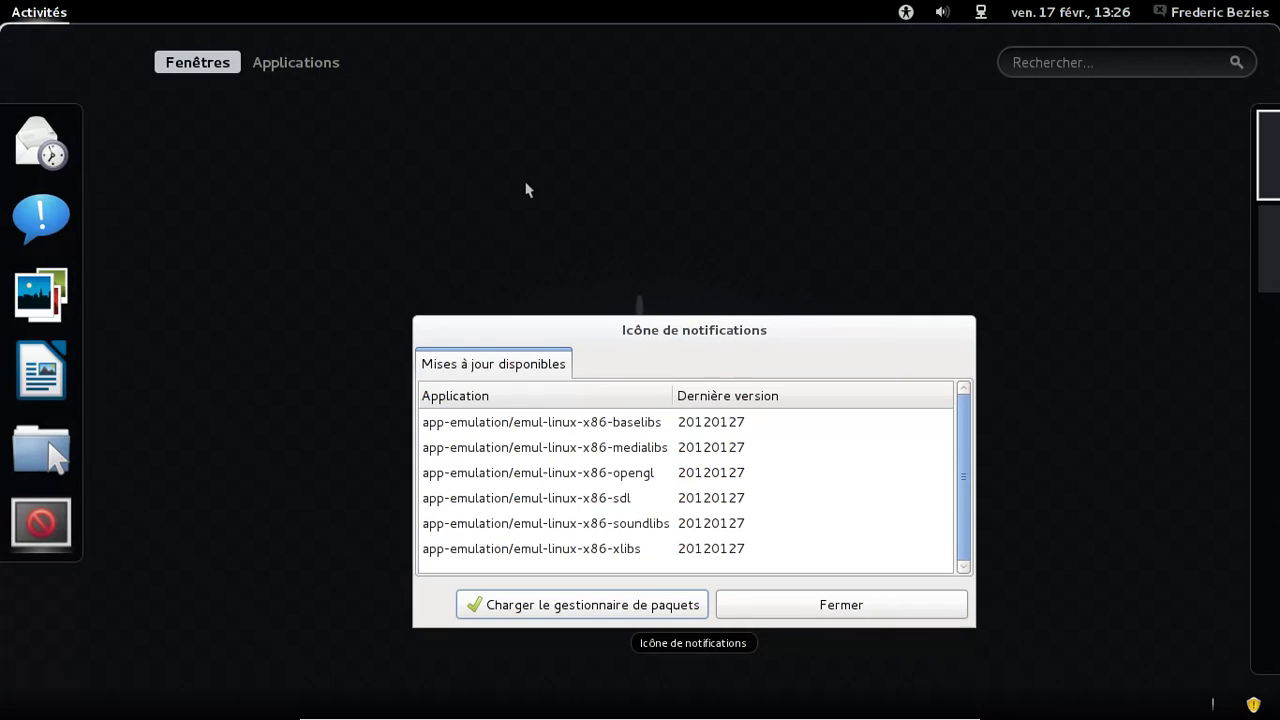
pyautogui.click(42, 515)
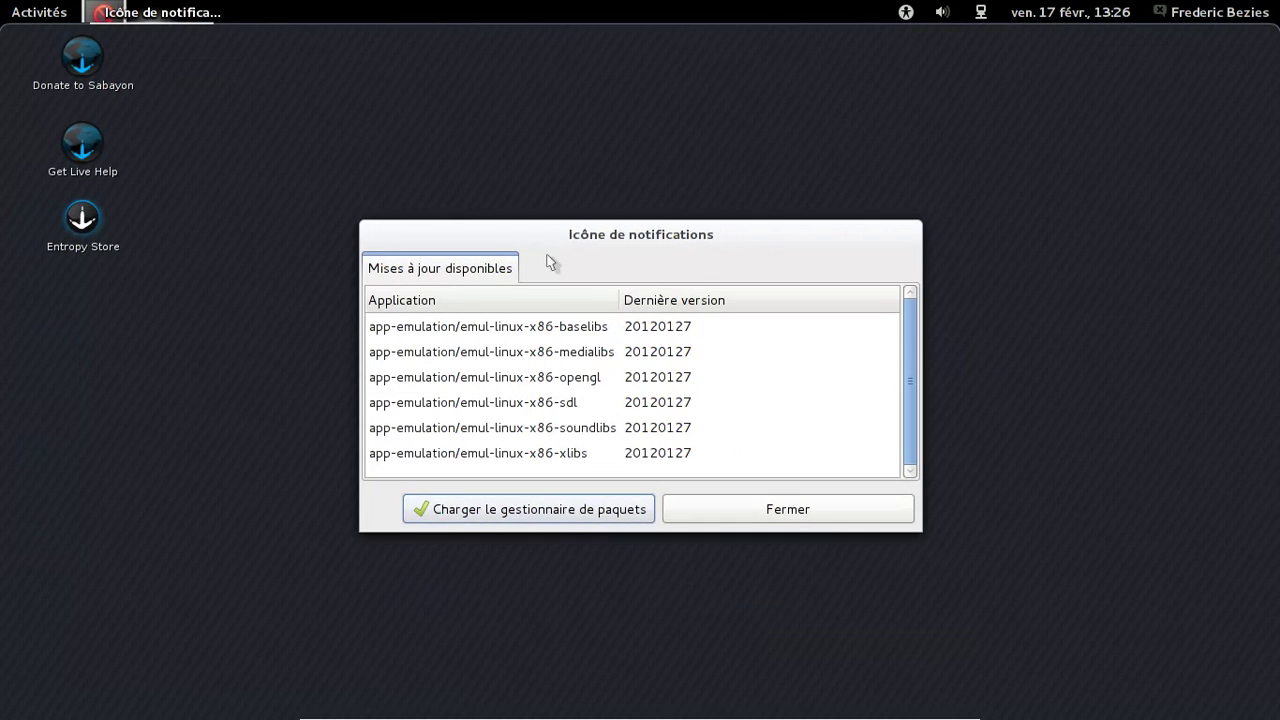
pyautogui.click(583, 451)
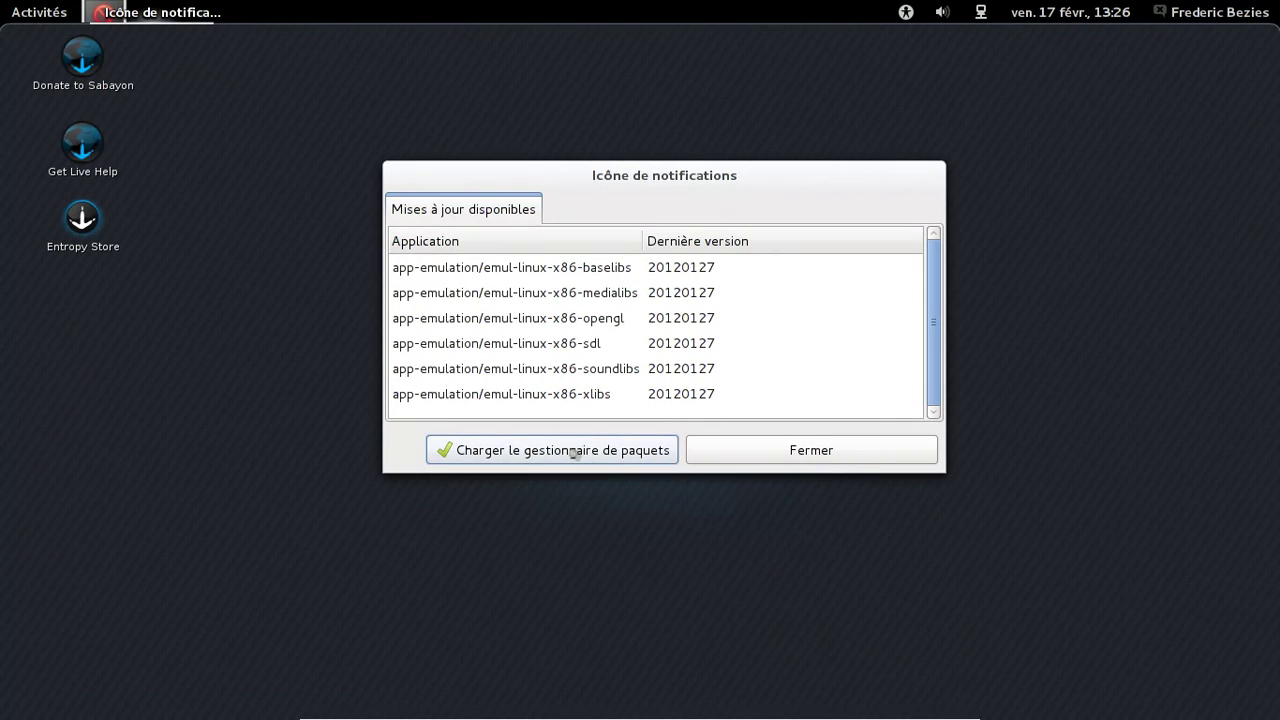
pyautogui.click(815, 527)
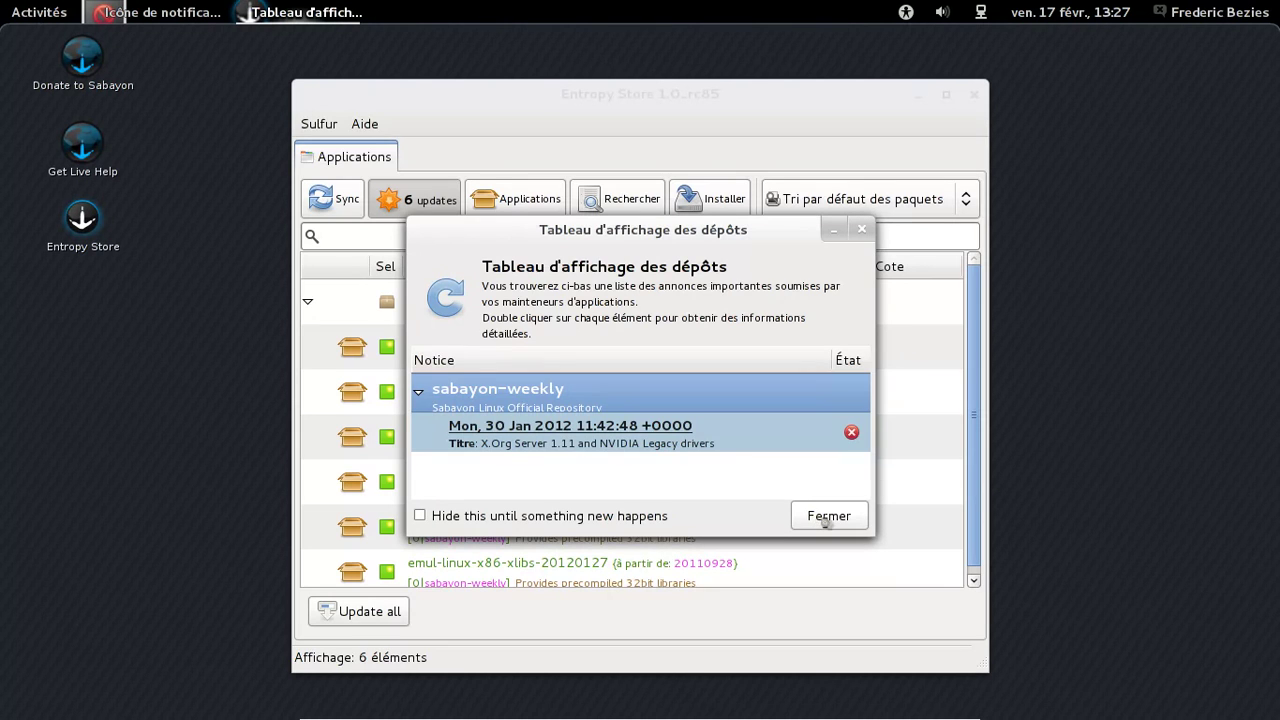
# Set the repository notice board to stay hidden until something new happens and close it.
pyautogui.click(607, 523)
pyautogui.click(607, 523)
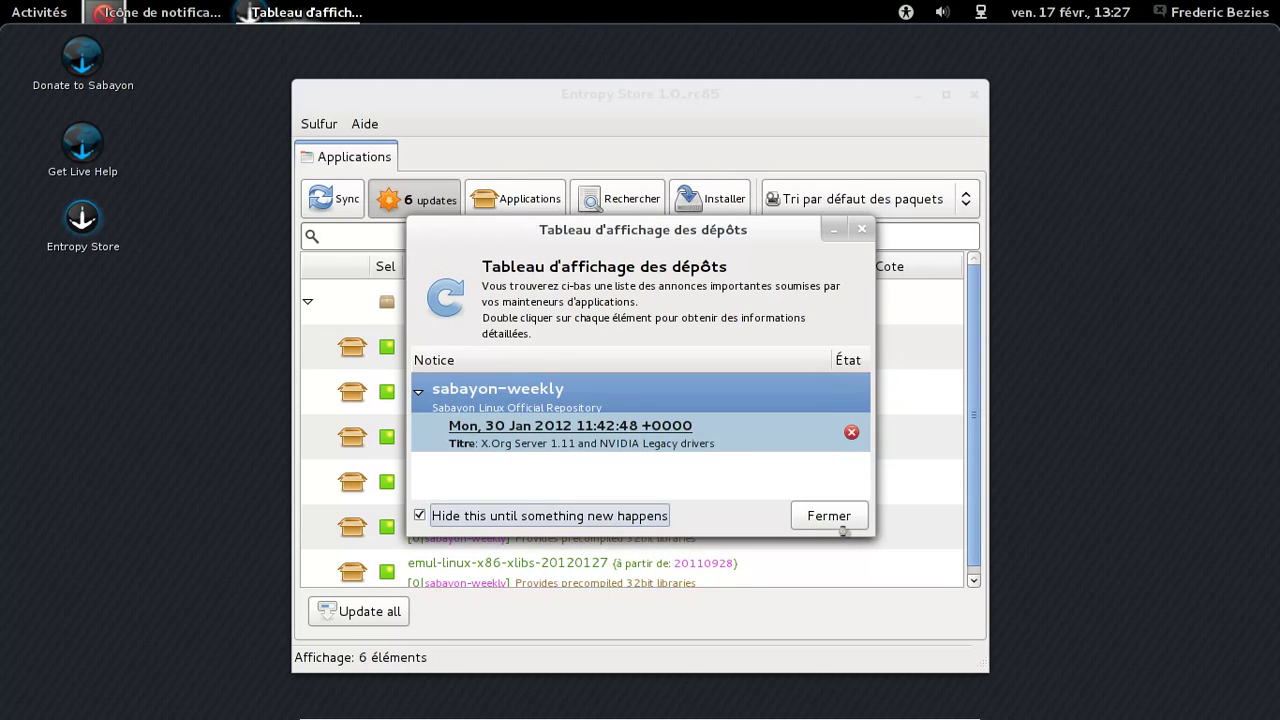
pyautogui.click(832, 518)
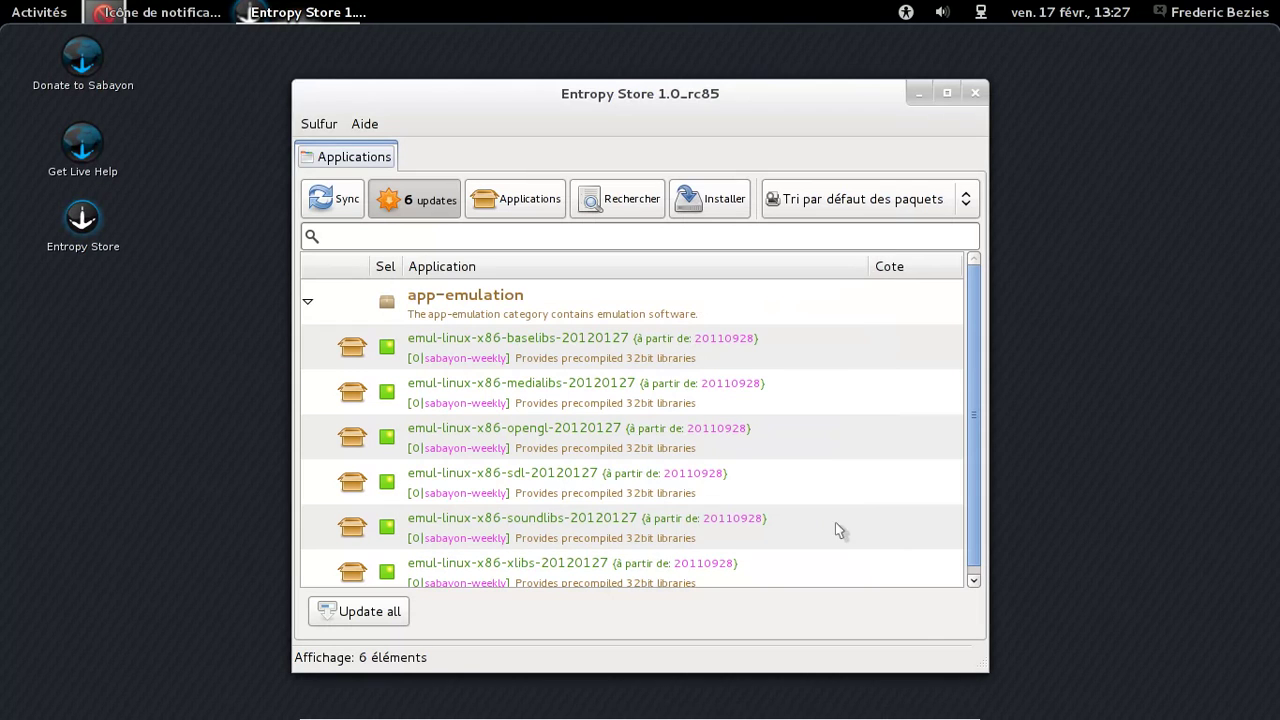
# Start updating all the listed packages in the Entropy Store.
pyautogui.click(280, 196)
pyautogui.click(385, 615)
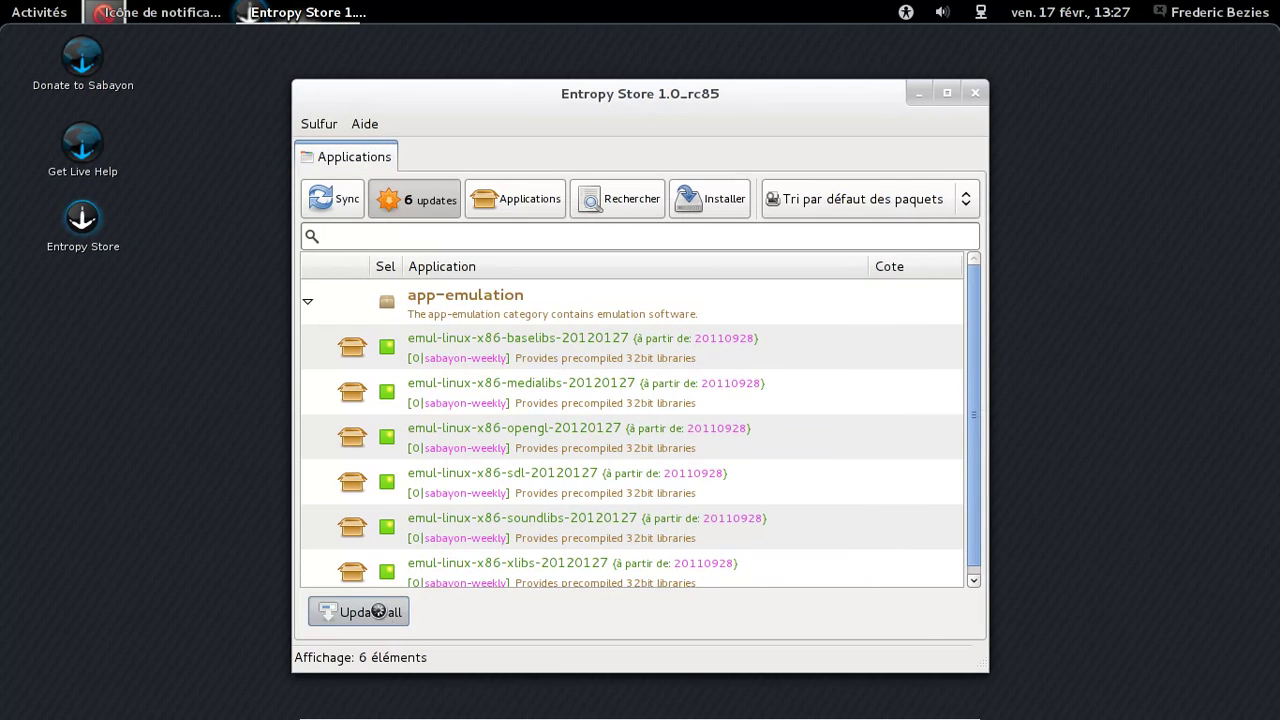
pyautogui.click(848, 512)
pyautogui.click(624, 424)
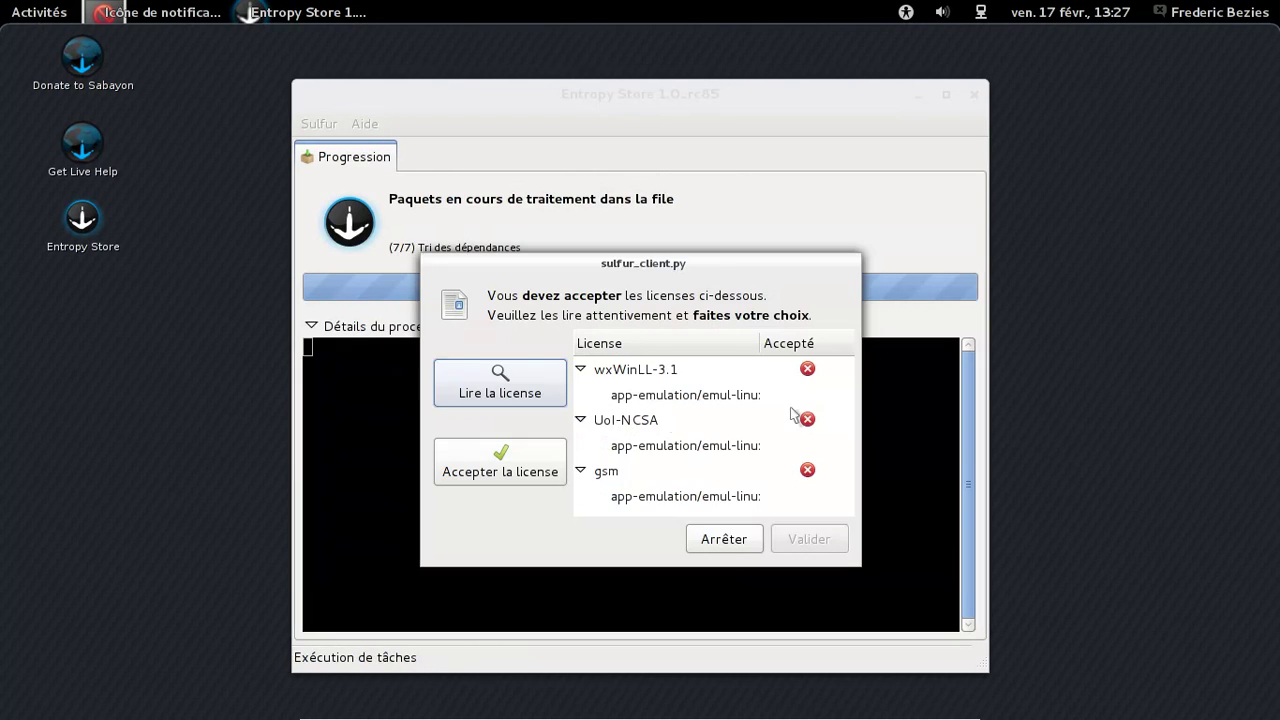
# Accept the wxWinLL-3.1, UoI-NCSA and gsm licenses and validate them to begin the package downloads.
pyautogui.click(807, 375)
pyautogui.click(552, 466)
pyautogui.click(800, 428)
pyautogui.click(478, 465)
pyautogui.click(795, 480)
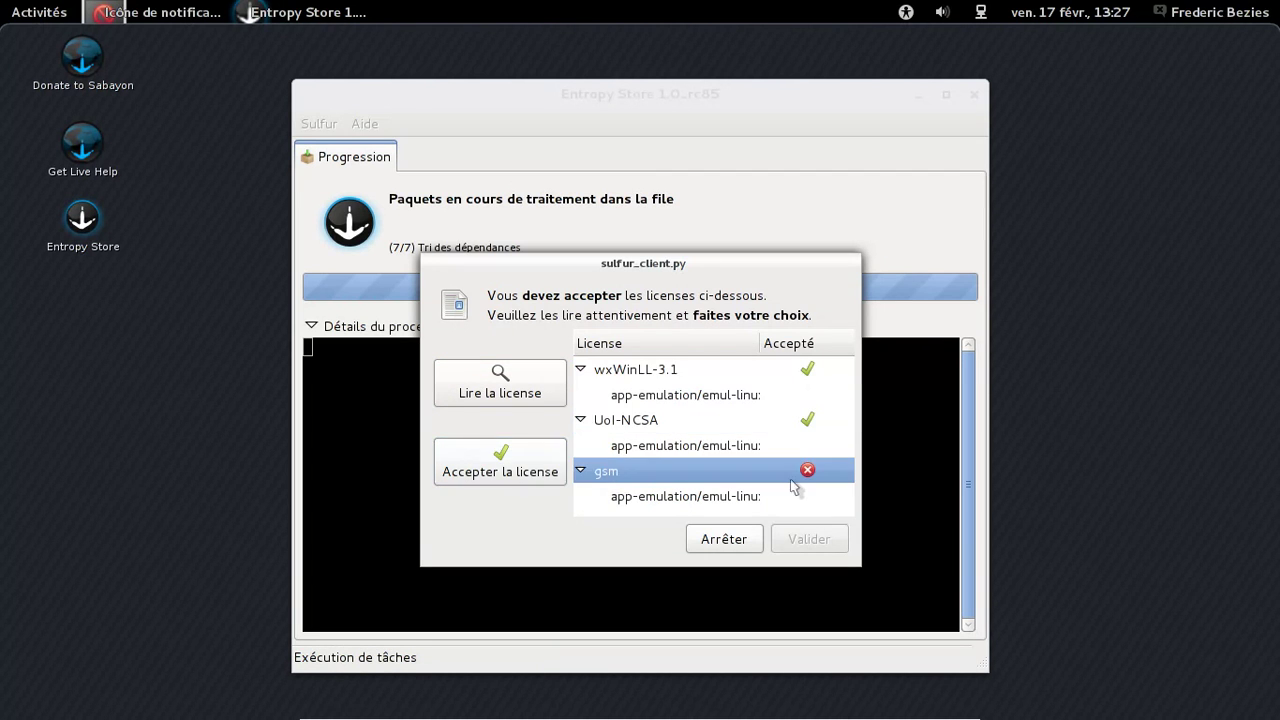
pyautogui.click(509, 472)
pyautogui.click(805, 545)
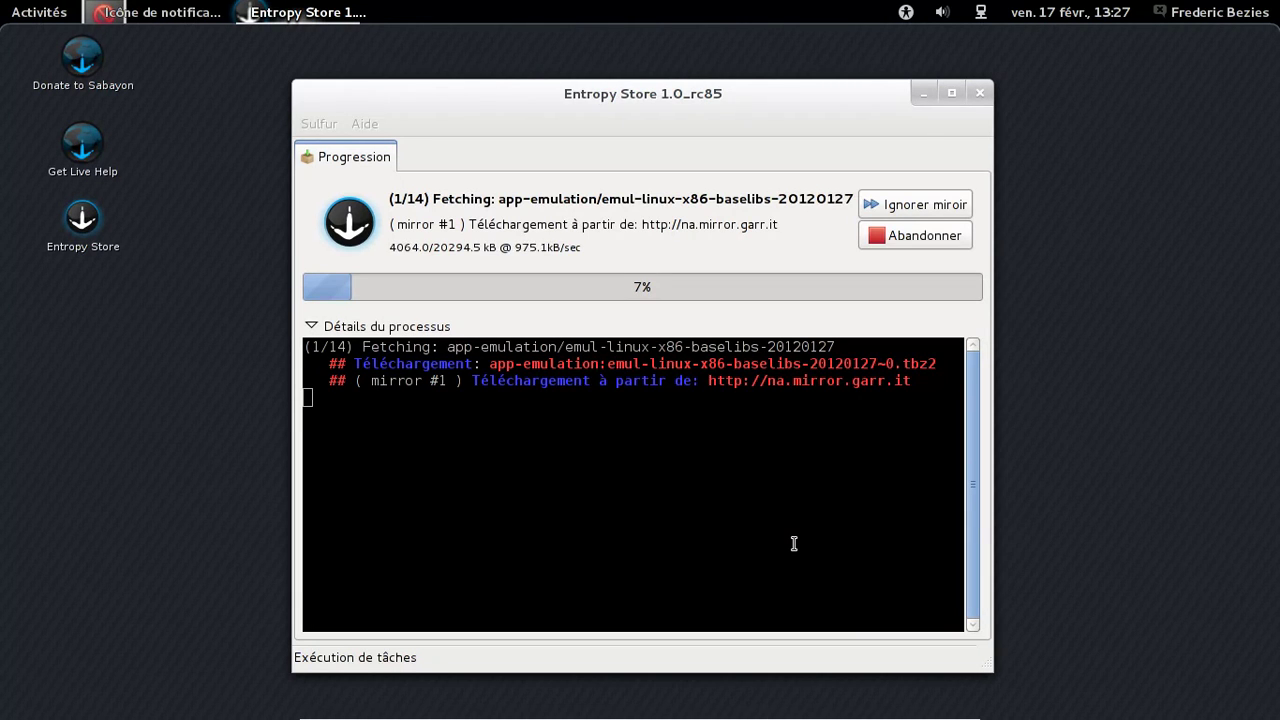
# Find Chromium by searching the applications for "chr", launch it and make it the default browser.
pyautogui.moveTo(3, 8)
pyautogui.click(1099, 68)
pyautogui.write('chr')
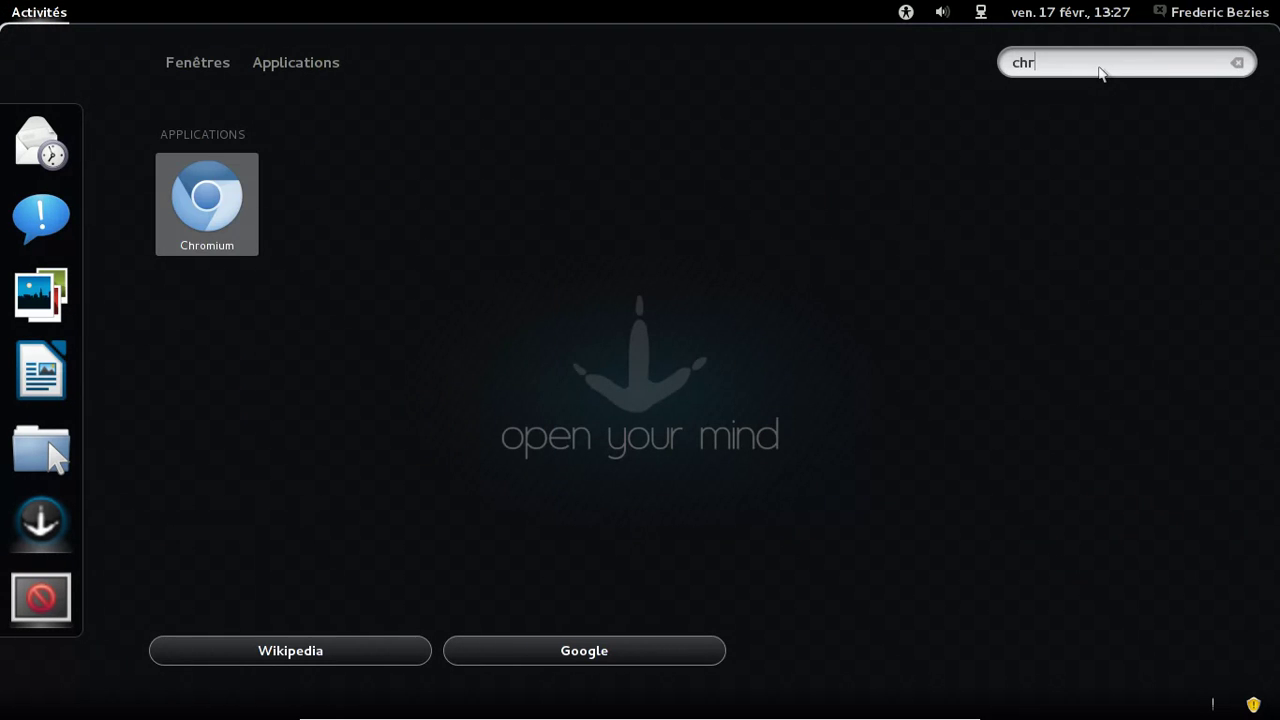
pyautogui.press('Return')
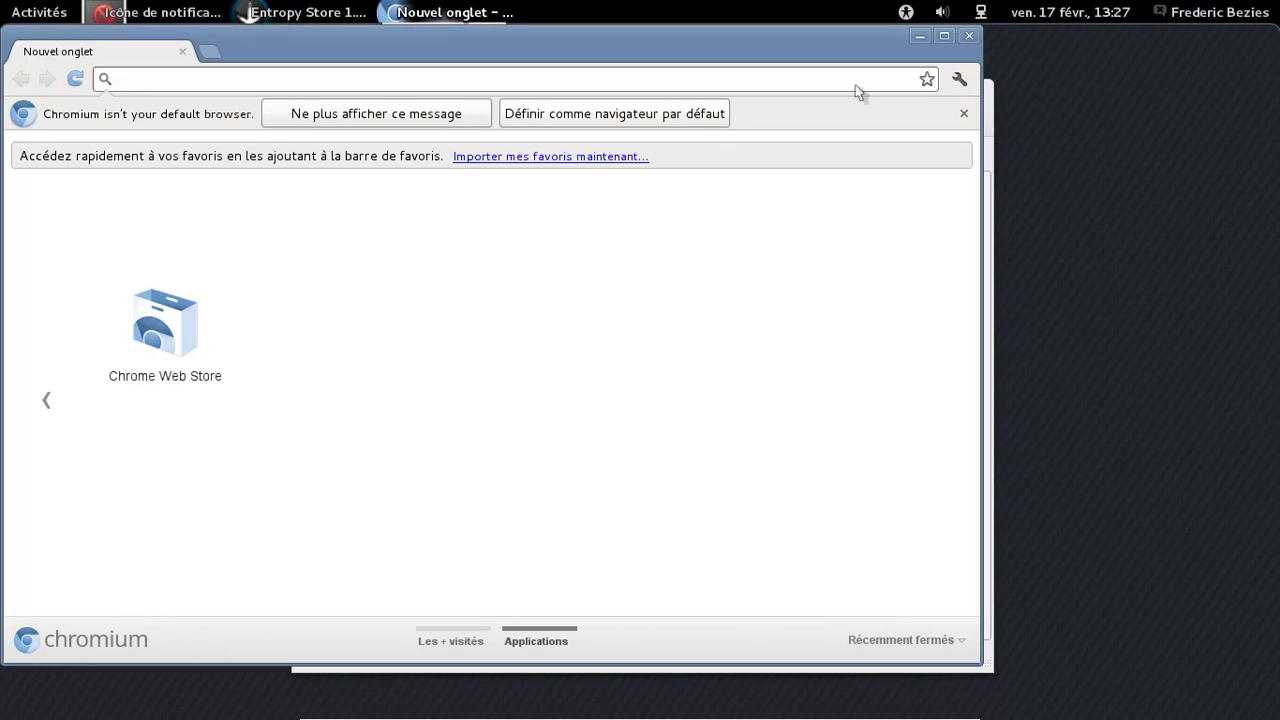
pyautogui.click(711, 114)
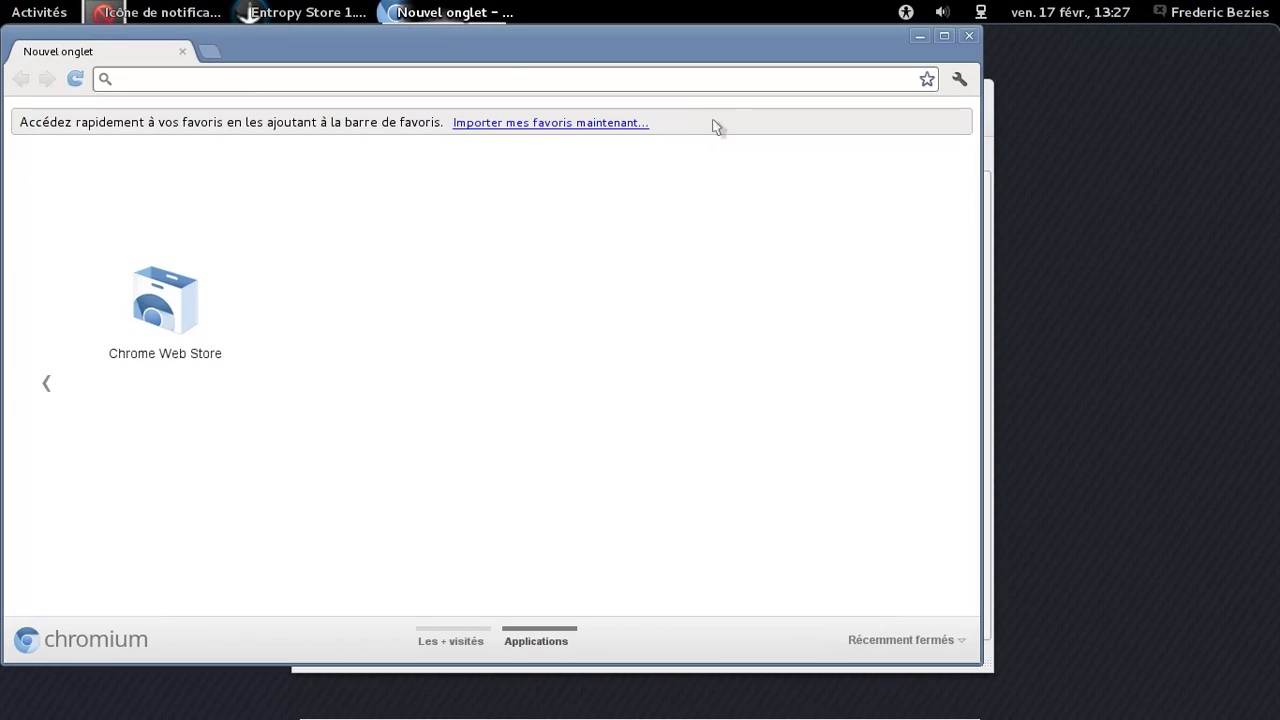
# Go to fr.libreoffice.org in Chromium.
pyautogui.click(507, 77)
pyautogui.write('fr.:li')
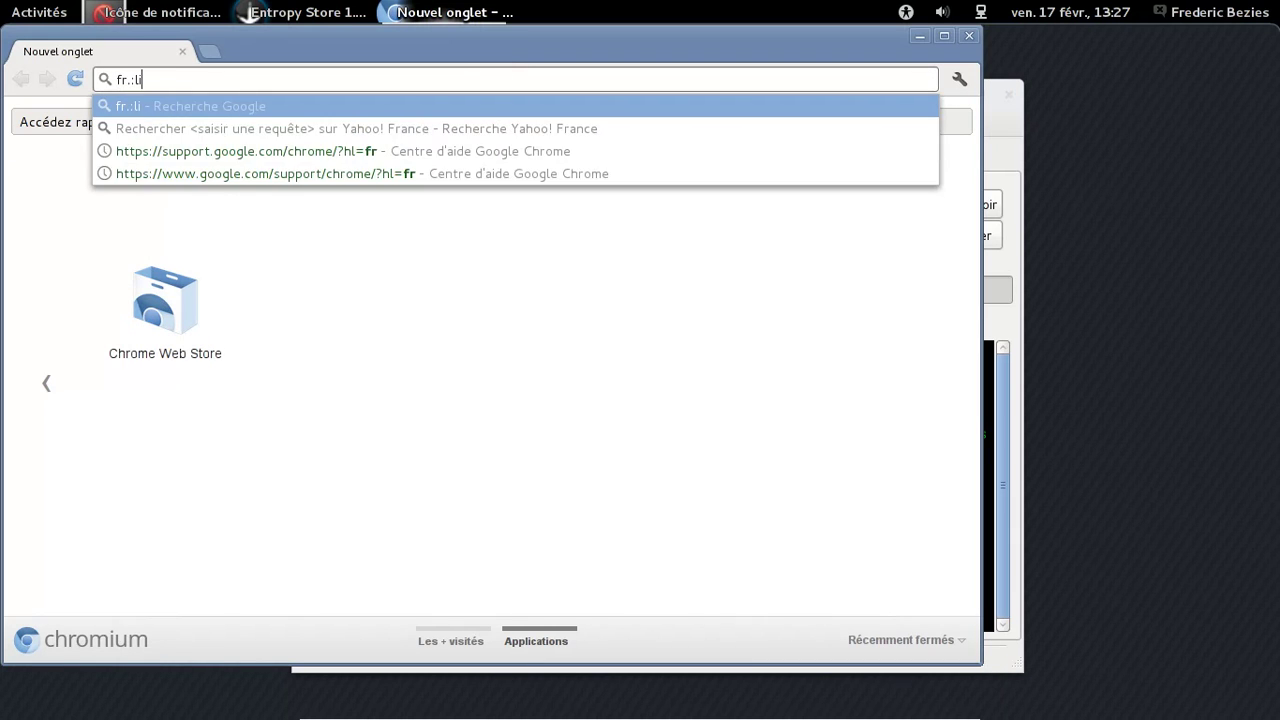
pyautogui.press('BackSpace')
pyautogui.press('BackSpace')
pyautogui.press('BackSpace')
pyautogui.write('lib')
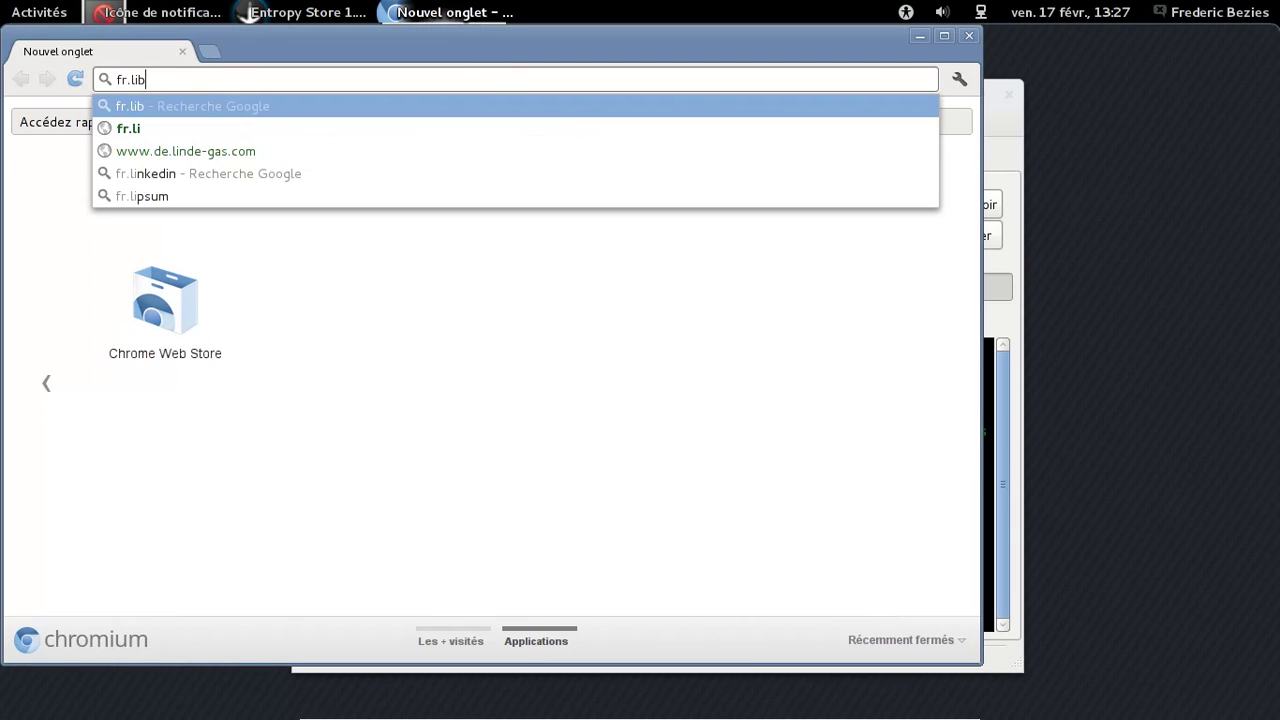
pyautogui.write('reoffir')
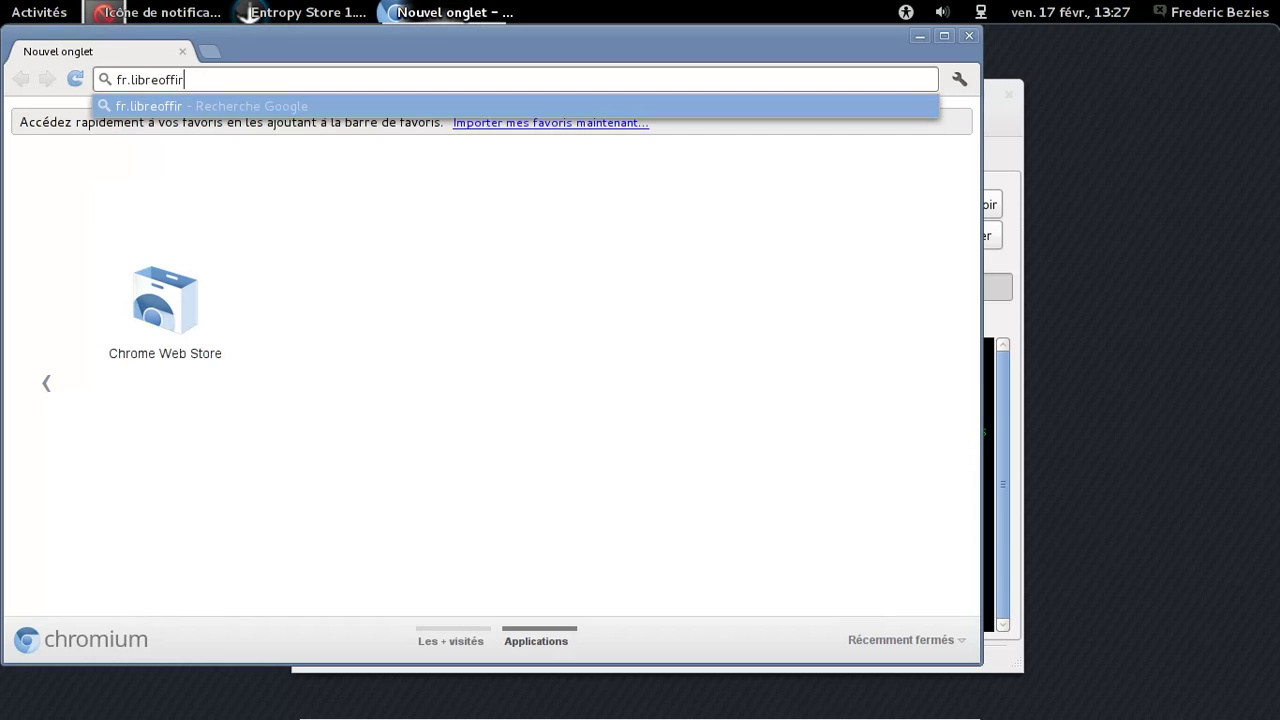
pyautogui.press('BackSpace')
pyautogui.press('BackSpace')
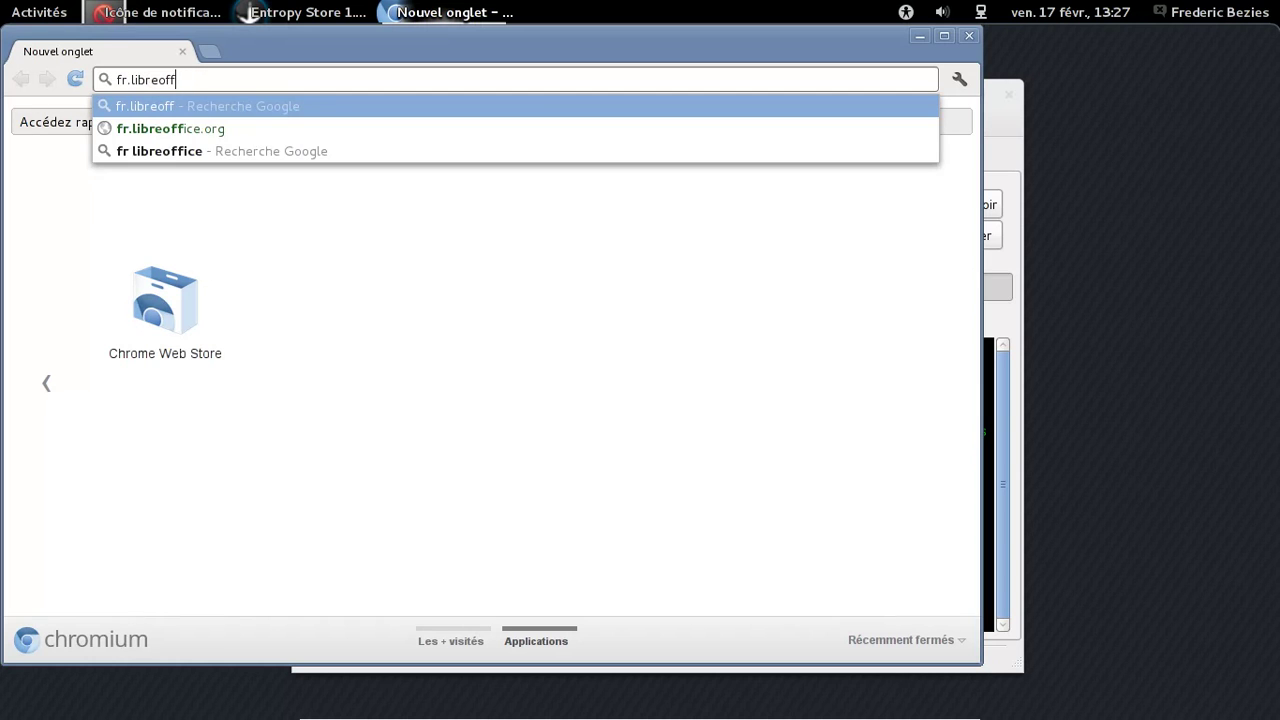
pyautogui.press('Return')
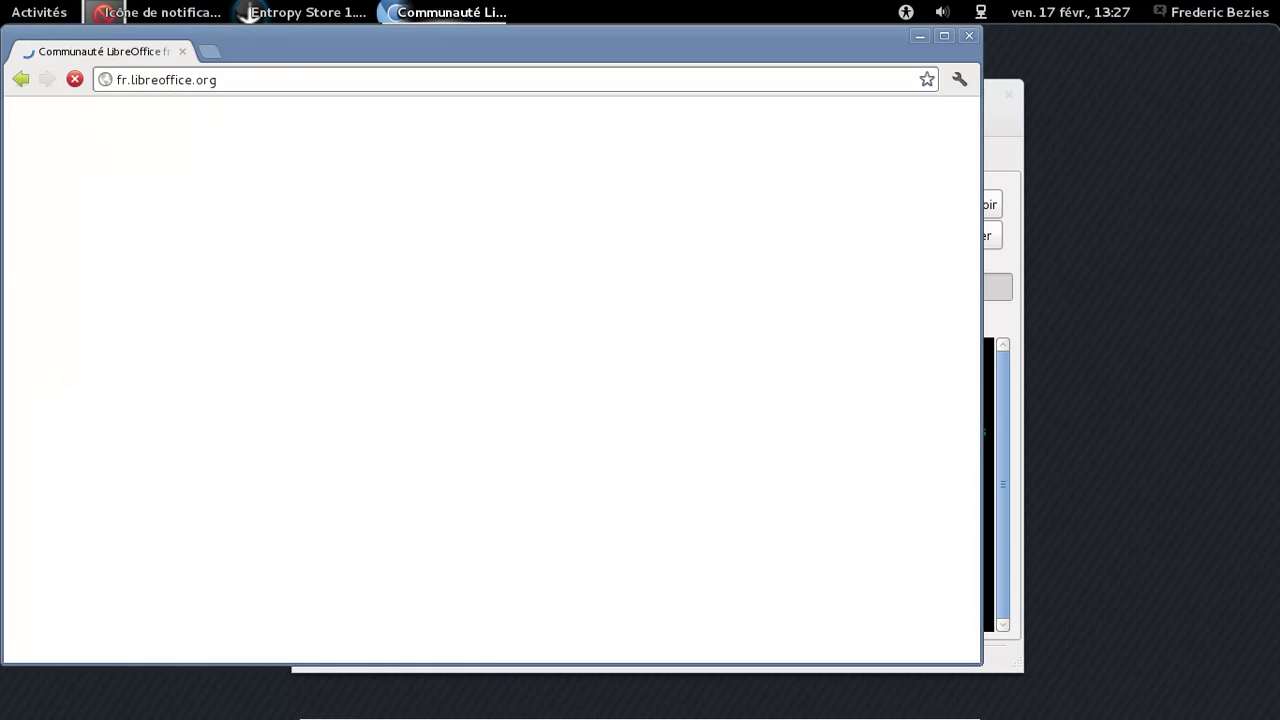
# Check the LibreOffice home page, the download page and the 3.5 release notes, and close Chromium.
pyautogui.scroll(-5, 950, 260)
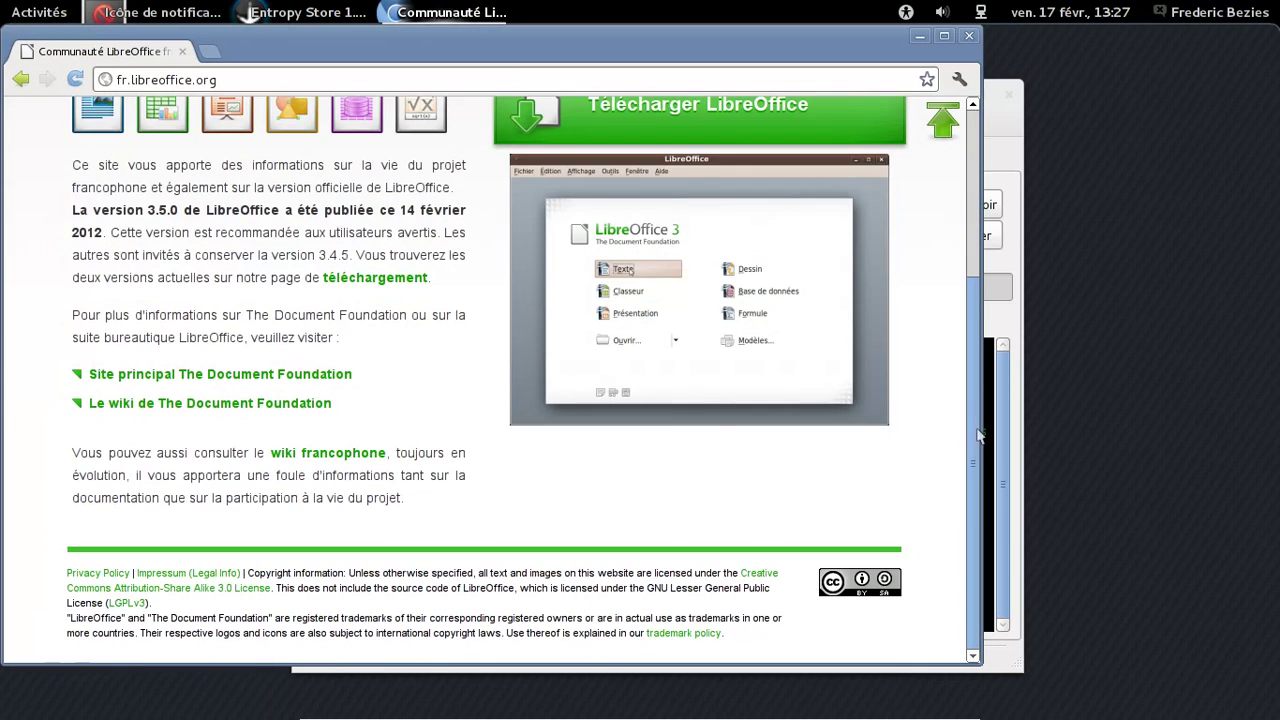
pyautogui.scroll(3, 955, 213)
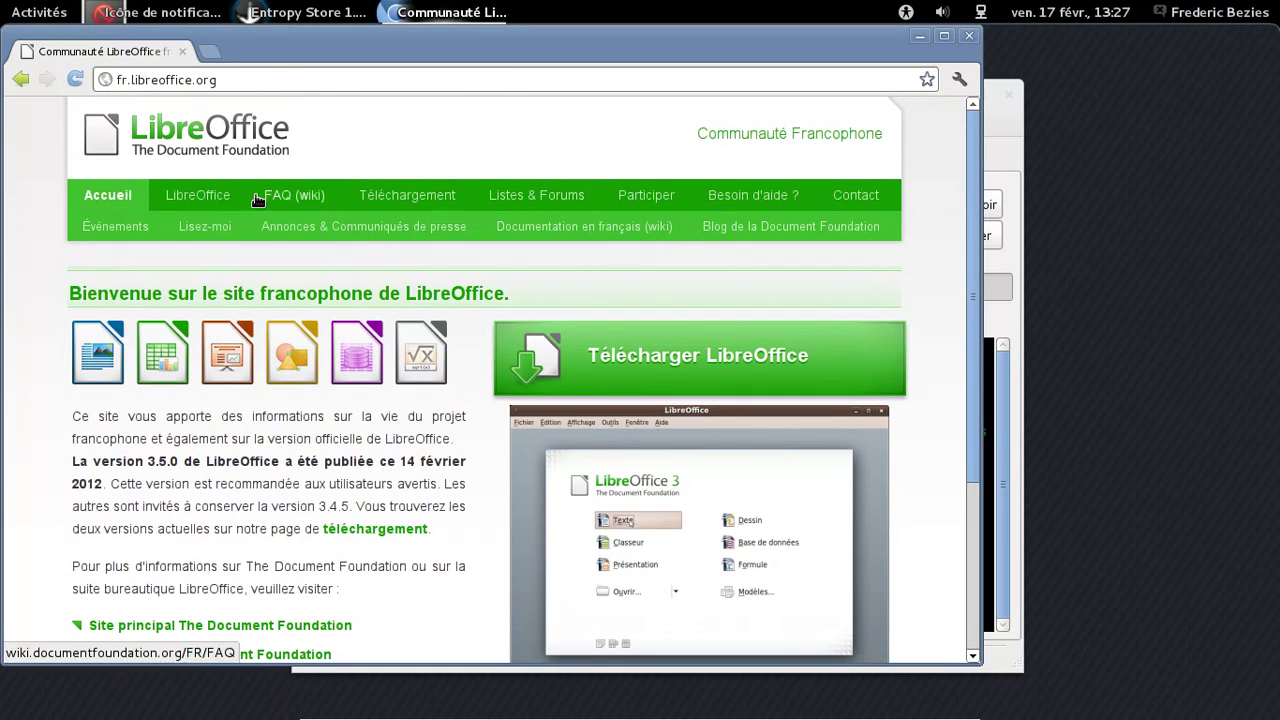
pyautogui.click(451, 195)
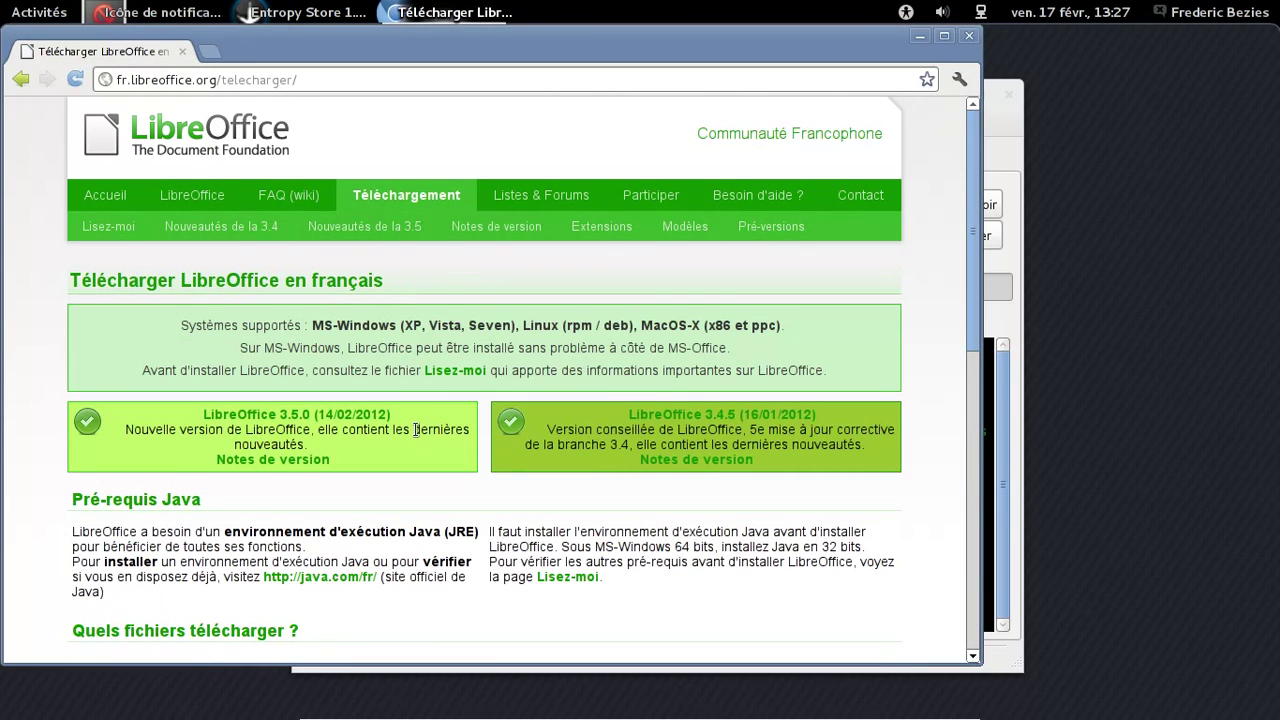
pyautogui.click(366, 228)
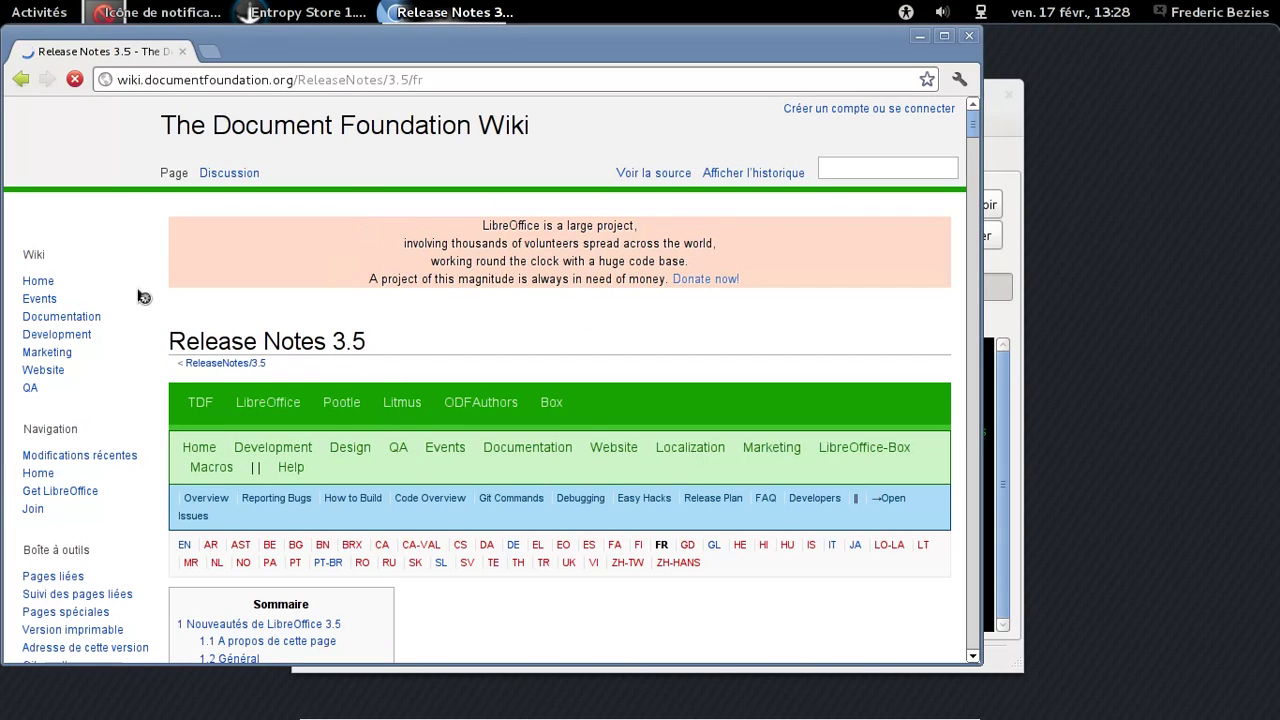
pyautogui.click(969, 36)
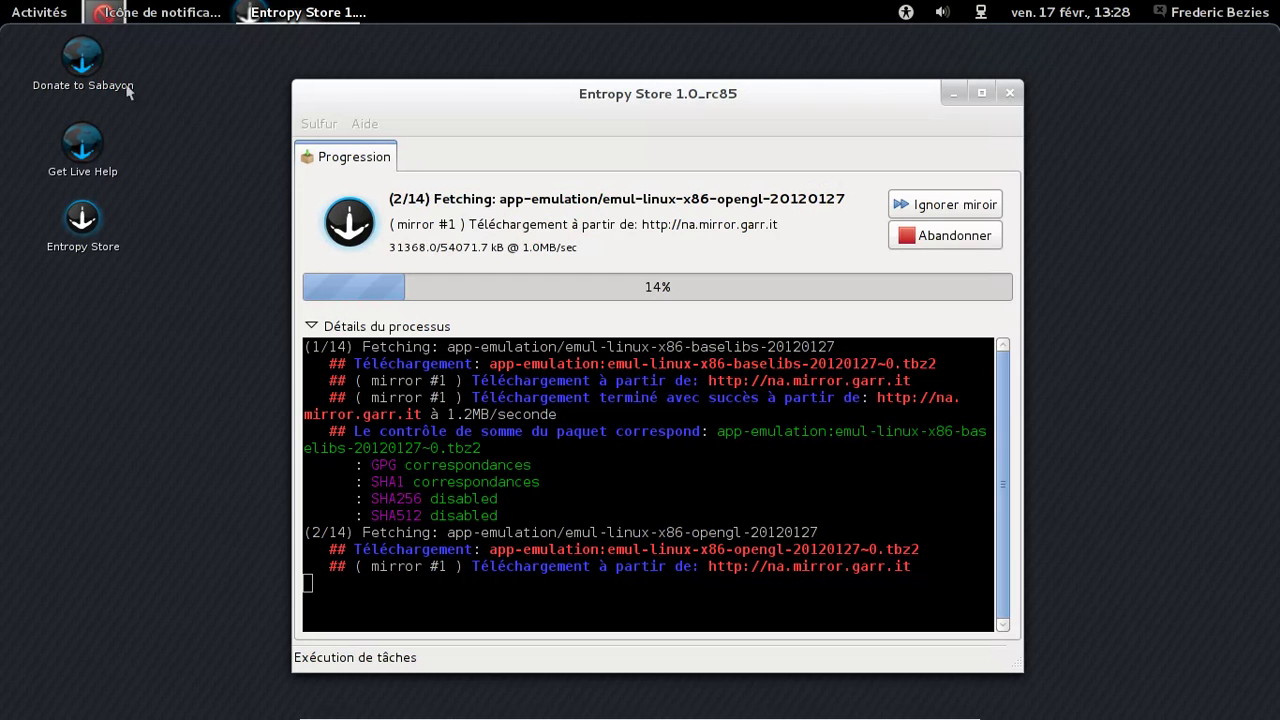
# Bring the magneto.py updates window back to the front and close it.
pyautogui.click(166, 13)
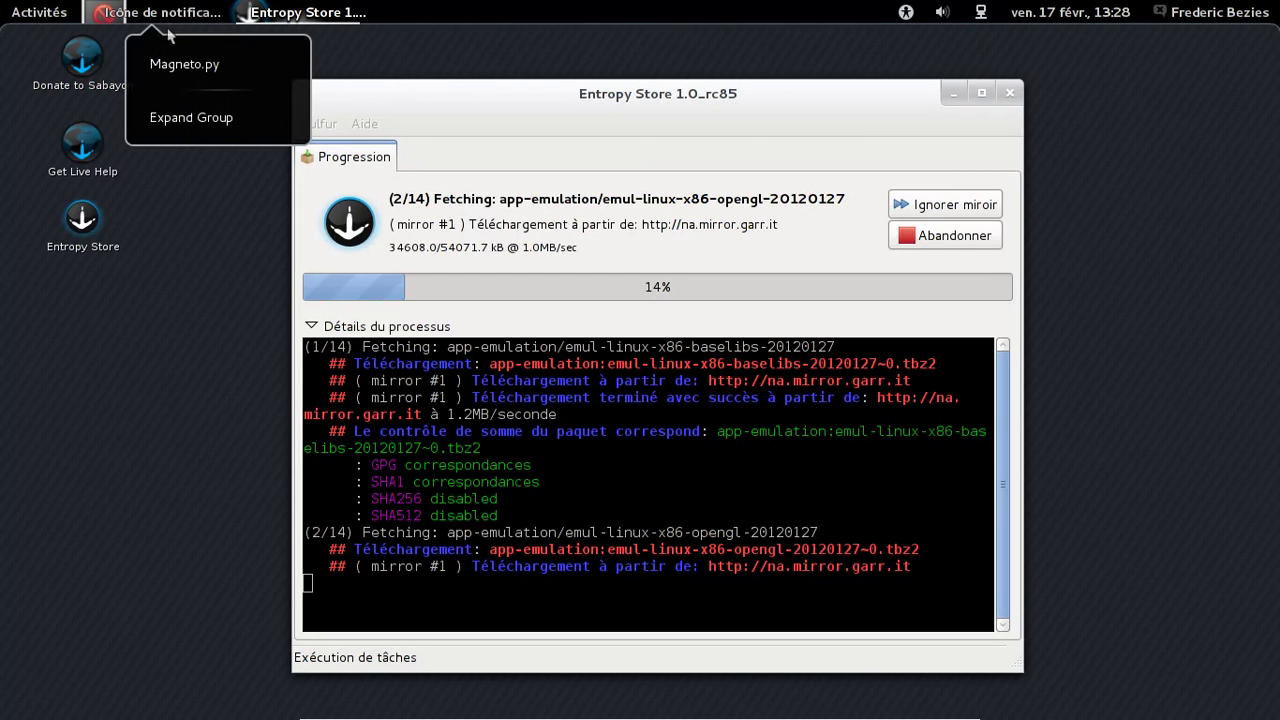
pyautogui.click(175, 64)
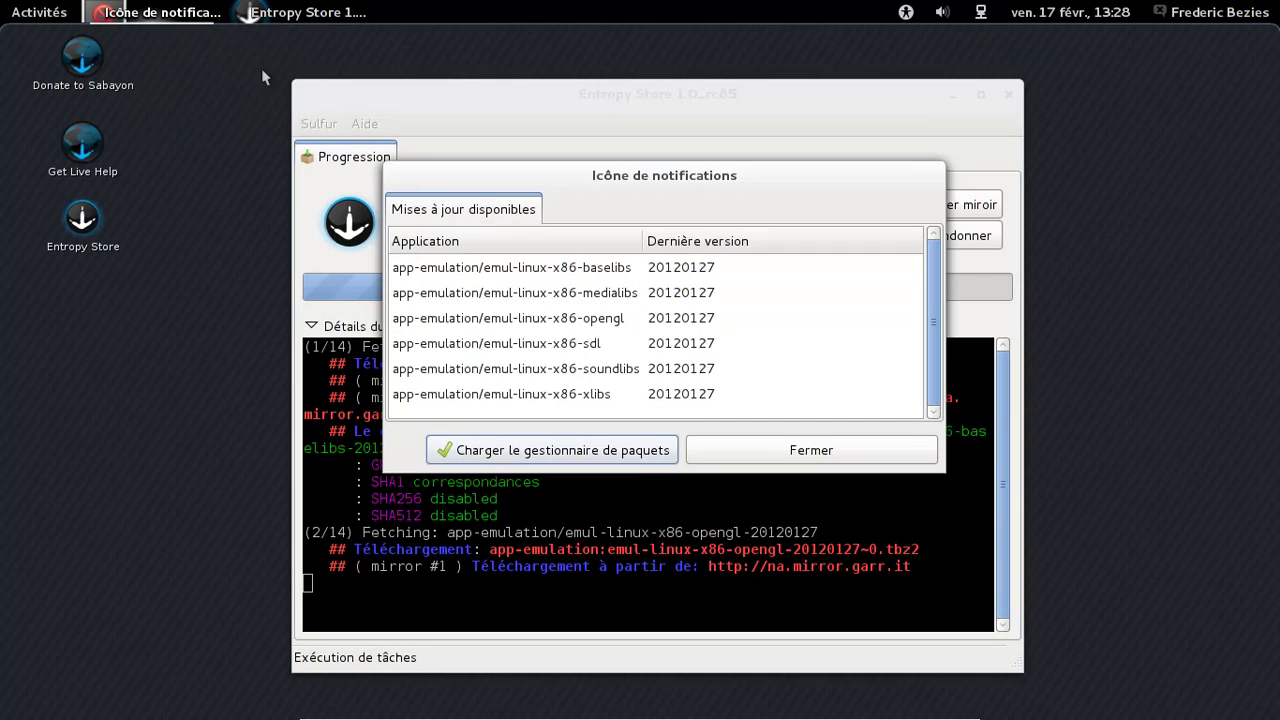
pyautogui.click(889, 451)
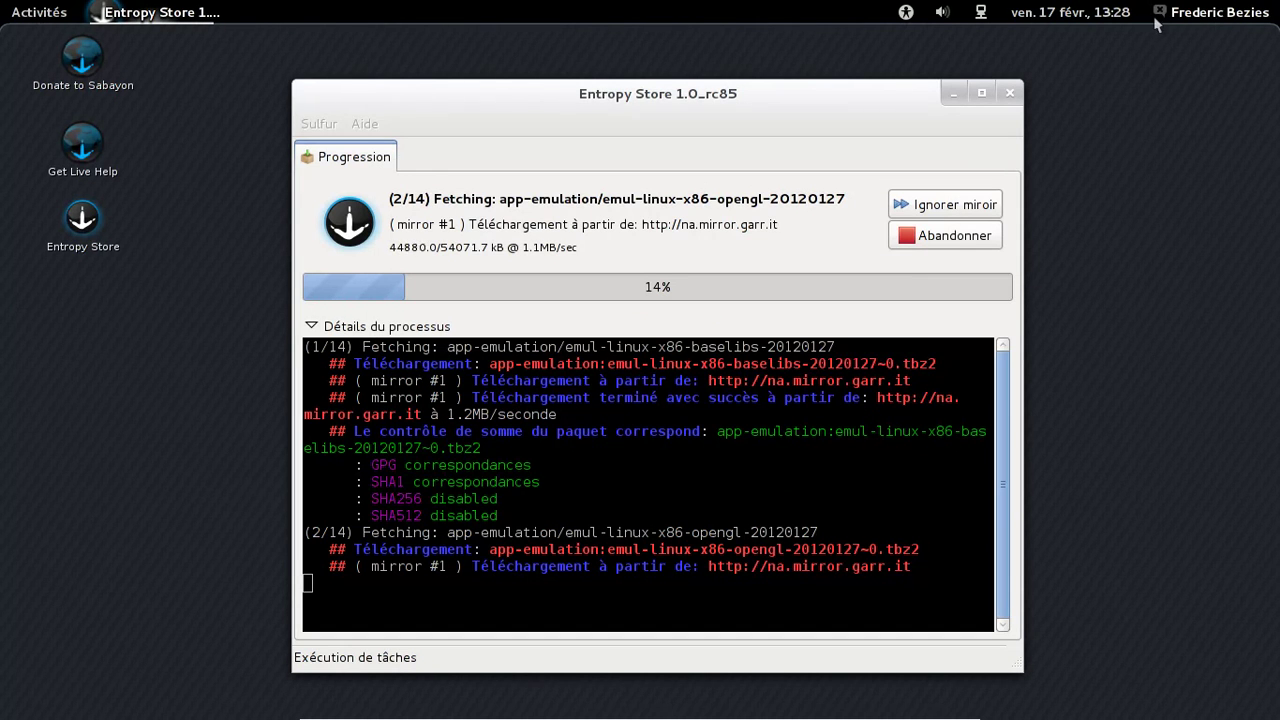
# Open the sound settings, check the output volume and alert sound options, and close them.
pyautogui.click(940, 13)
pyautogui.click(993, 138)
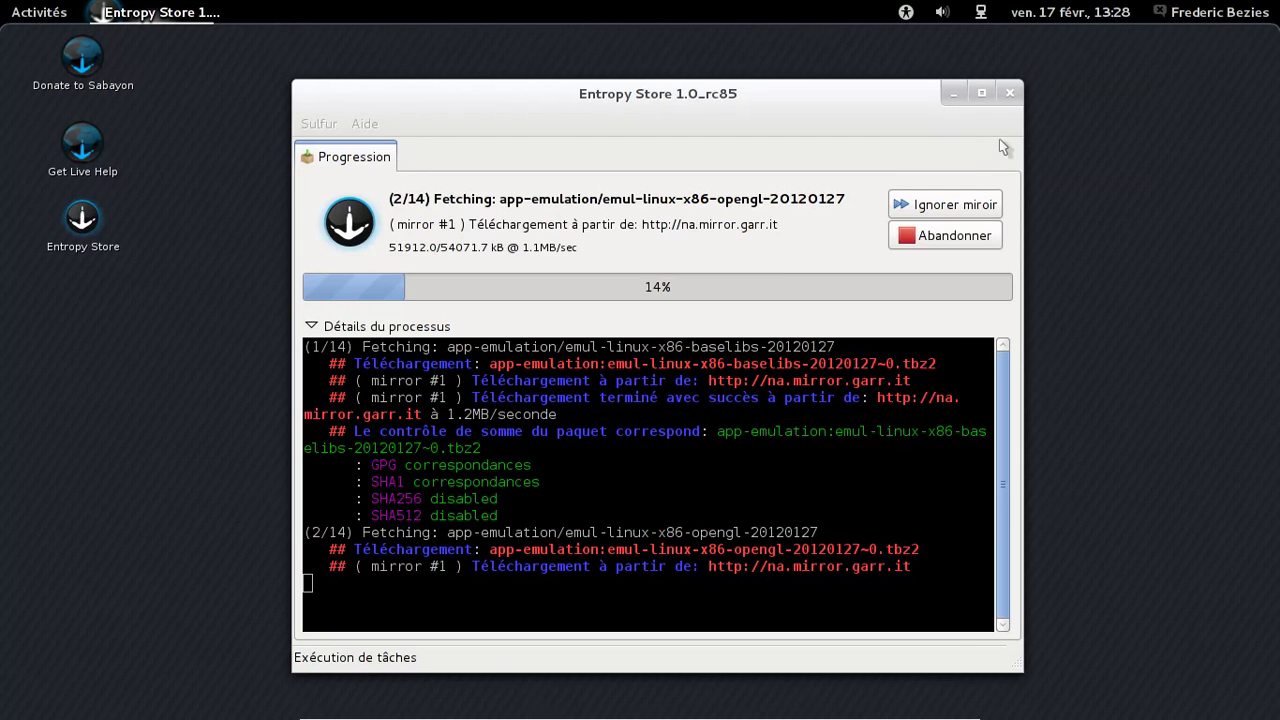
pyautogui.click(684, 274)
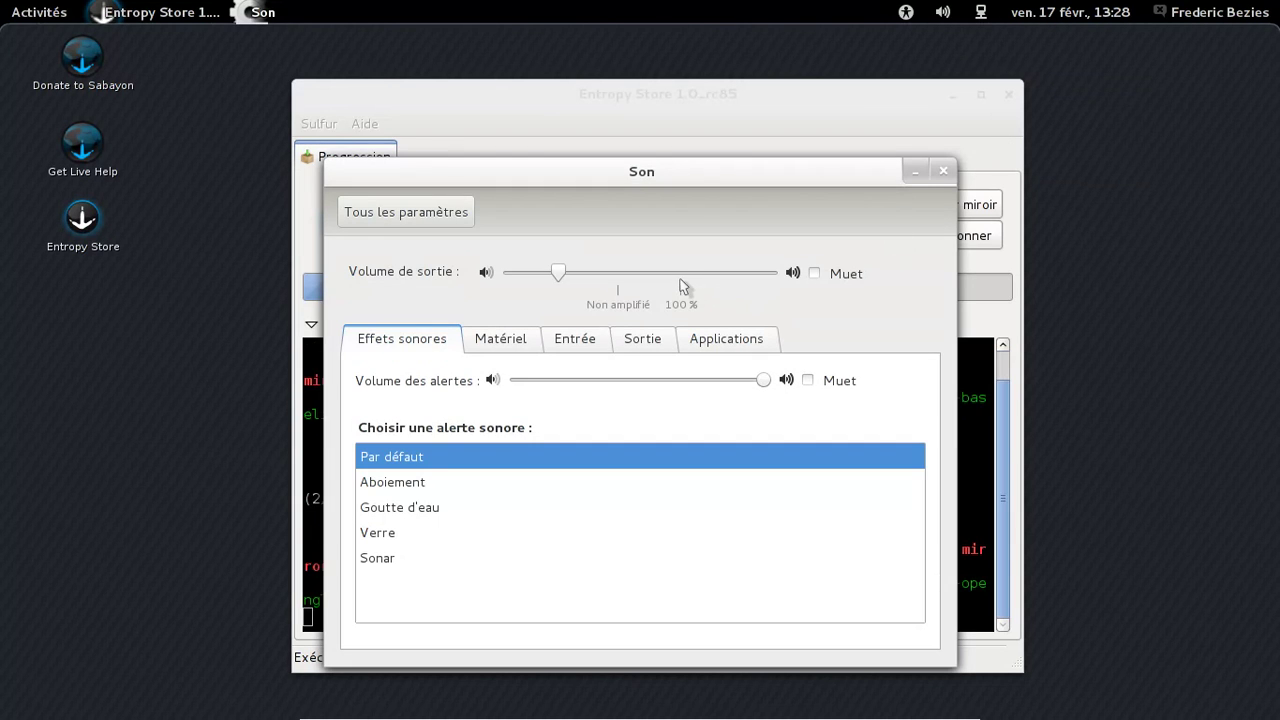
pyautogui.click(943, 171)
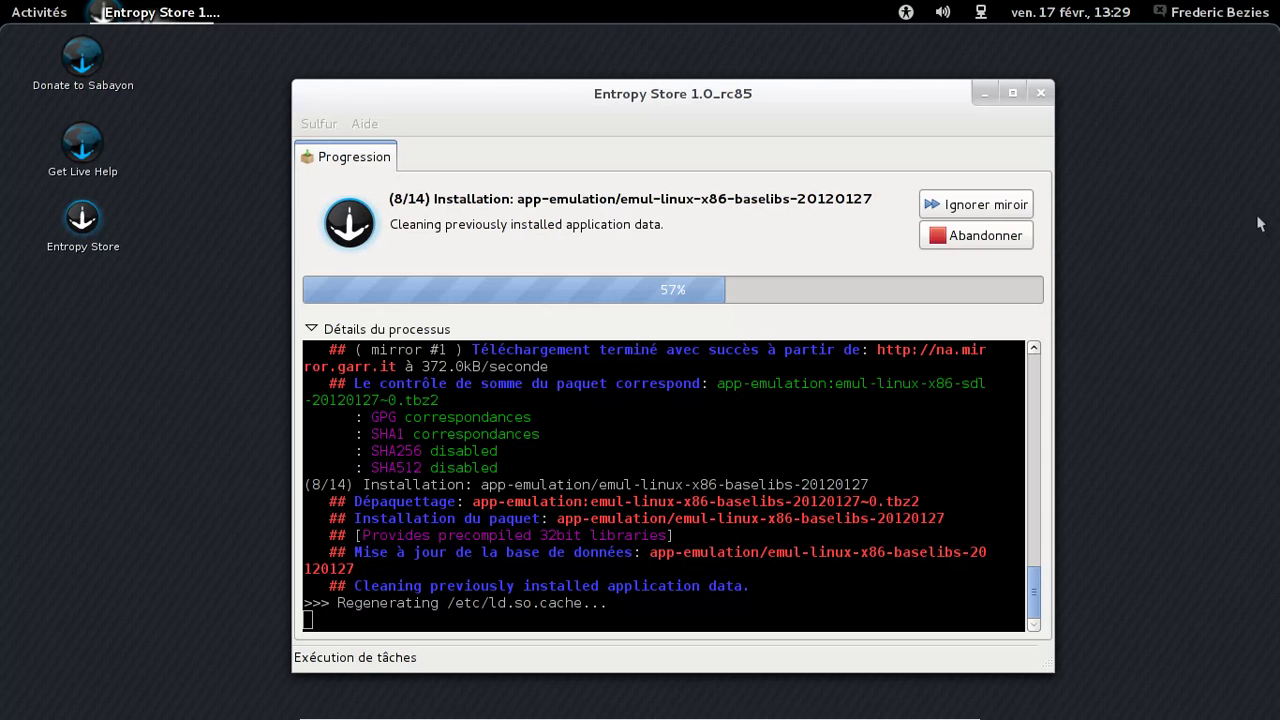
# Review the summary, default applications and graphics card sections of the system information in the system settings.
pyautogui.click(1207, 14)
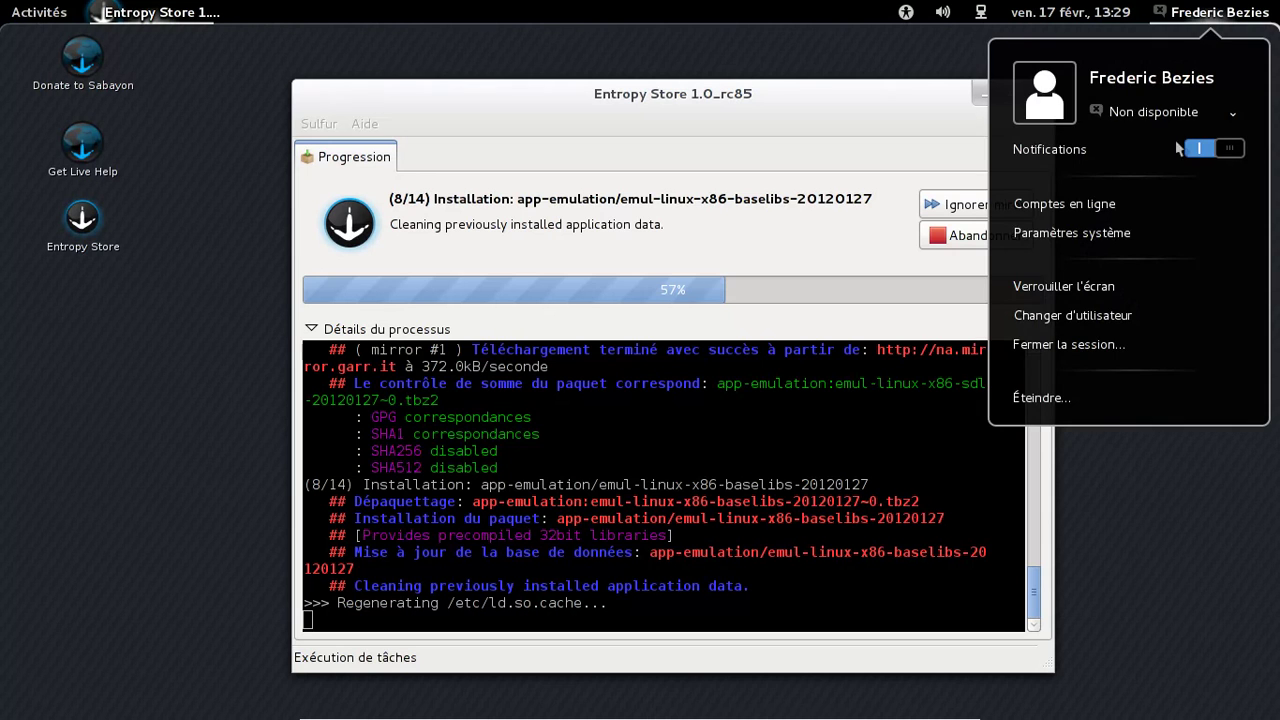
pyautogui.click(1145, 235)
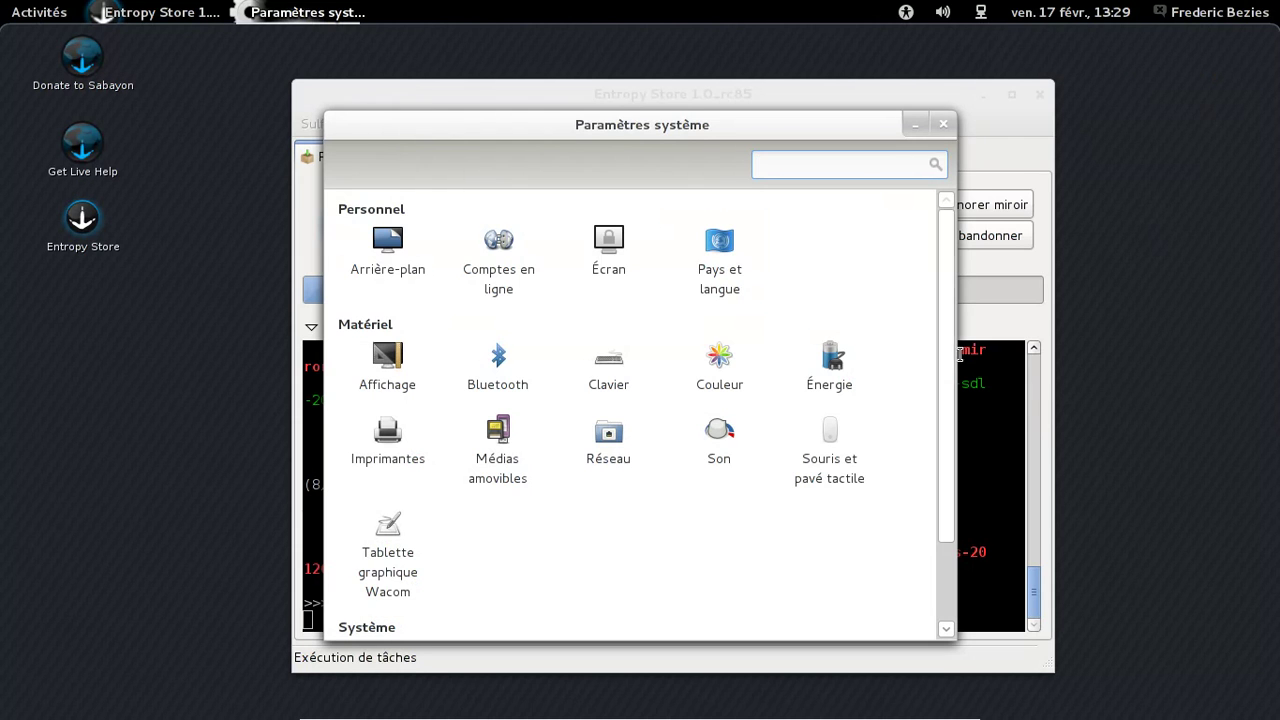
pyautogui.moveTo(951, 357); pyautogui.dragTo(950, 576)
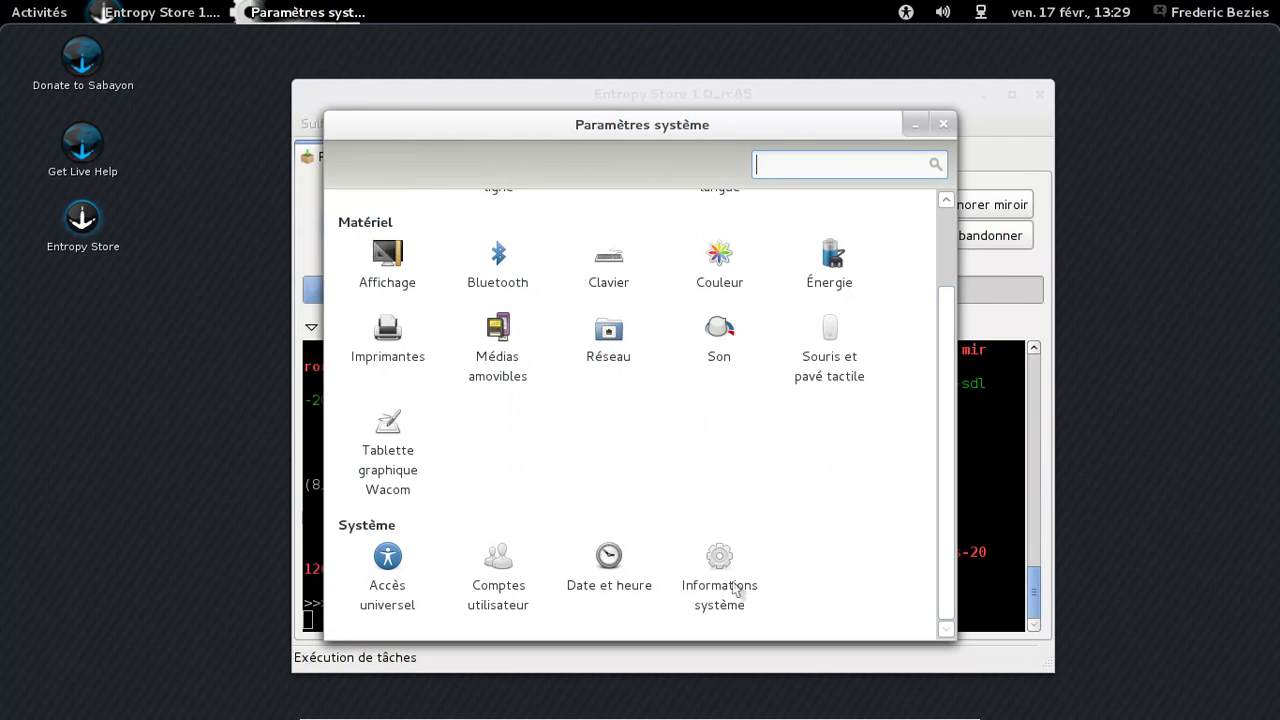
pyautogui.click(733, 590)
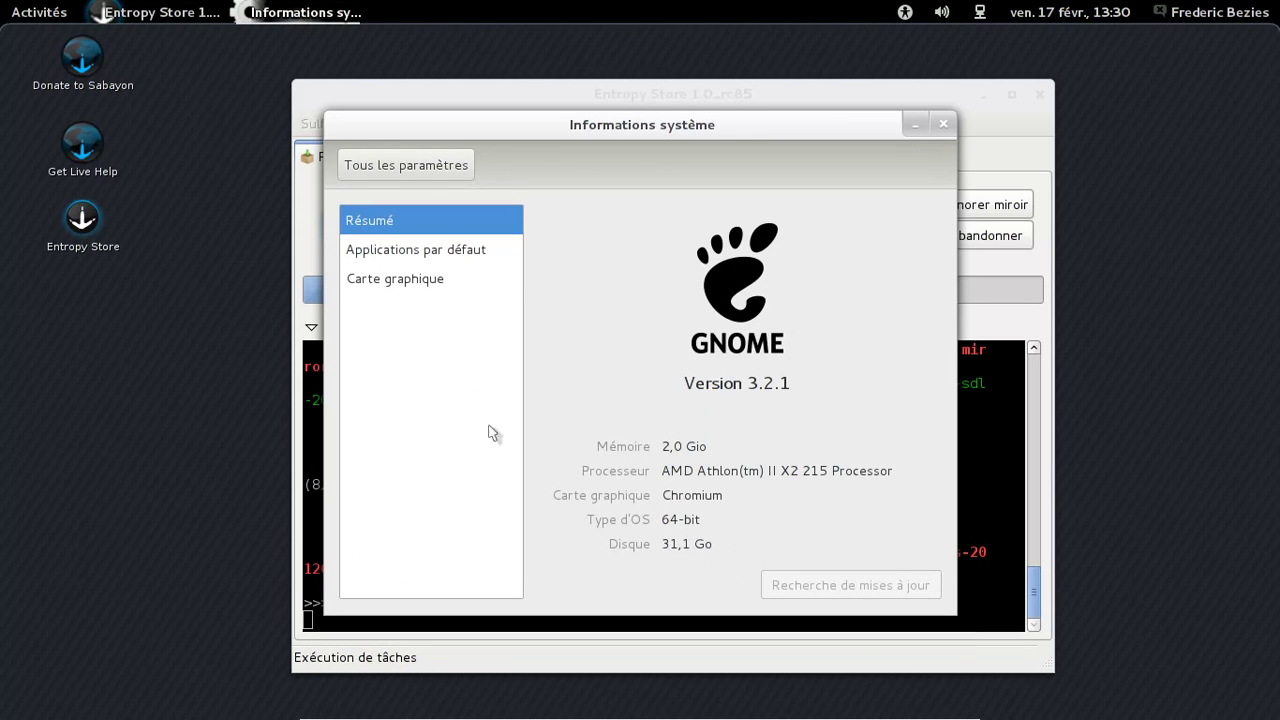
pyautogui.click(425, 257)
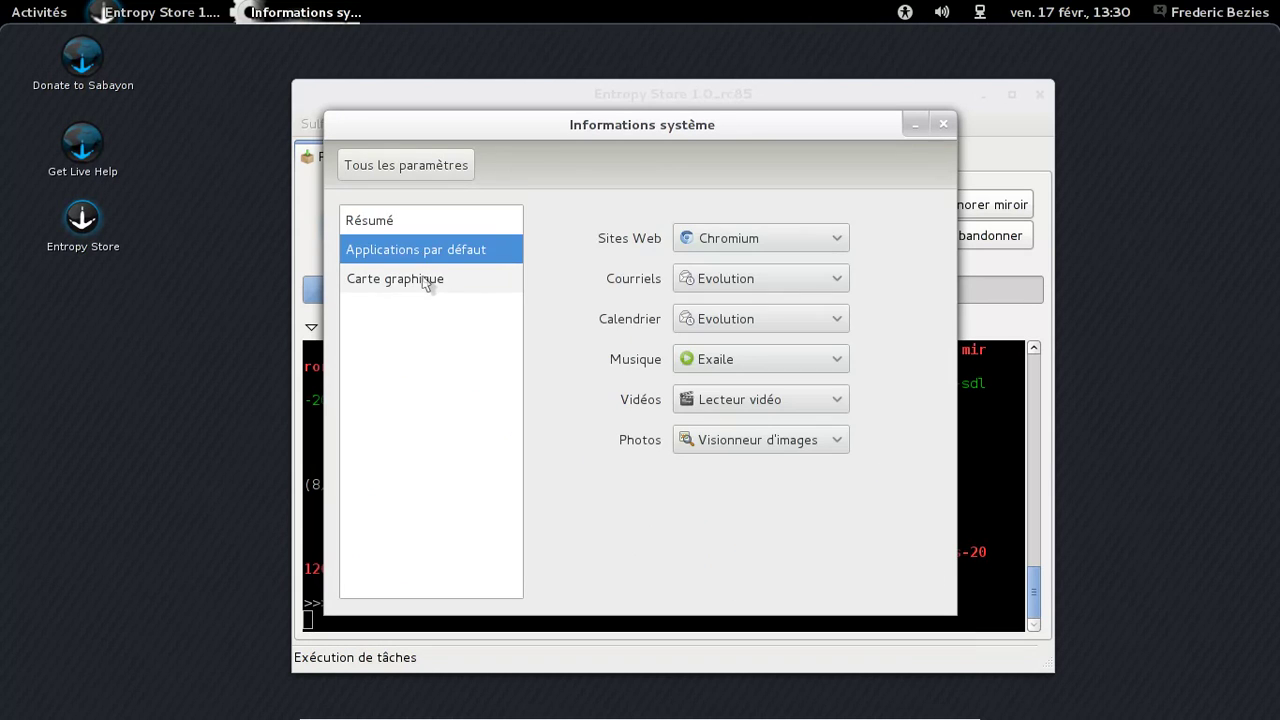
pyautogui.click(425, 281)
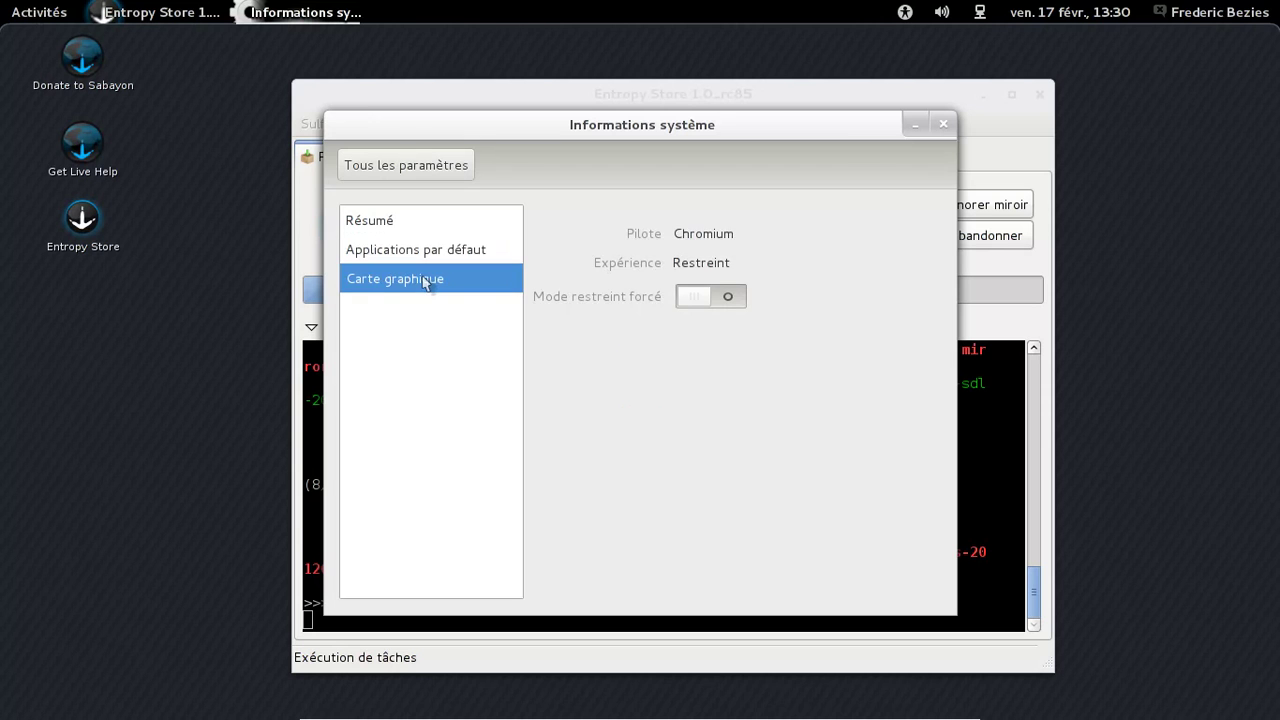
pyautogui.click(422, 222)
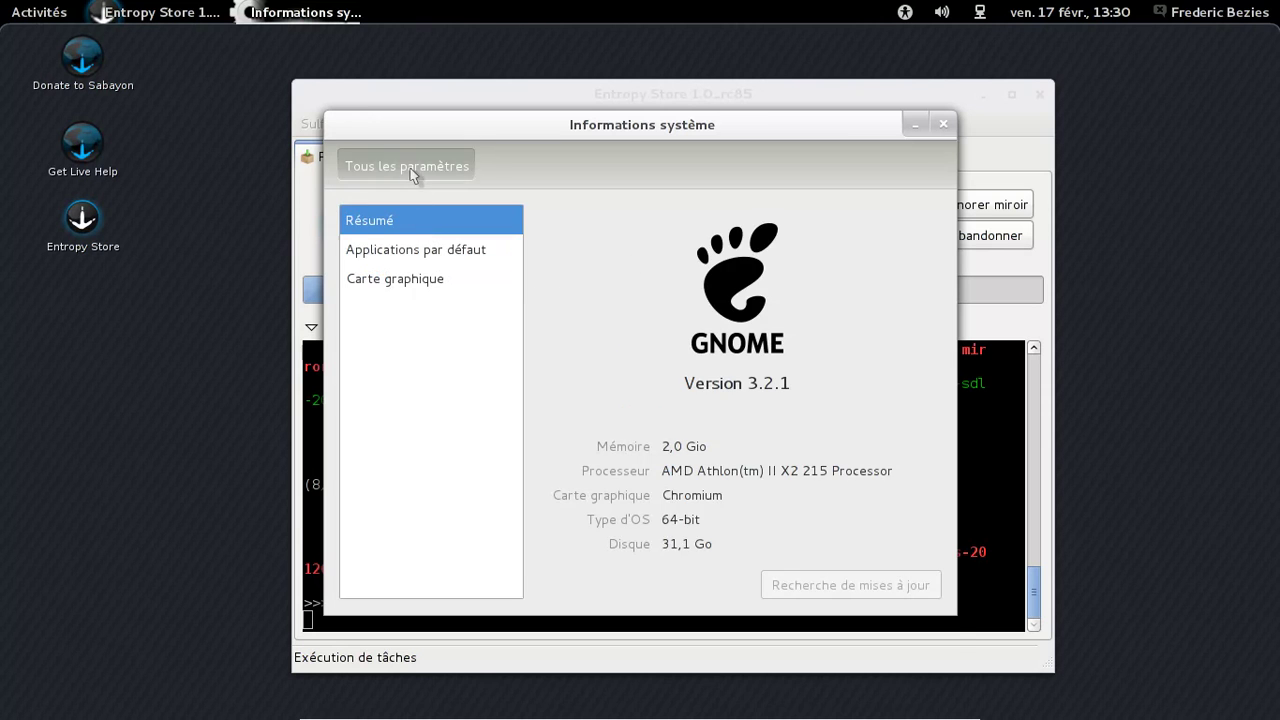
# Return to all settings, turn off automatic screen locking in the Écran settings and close them.
pyautogui.click(407, 166)
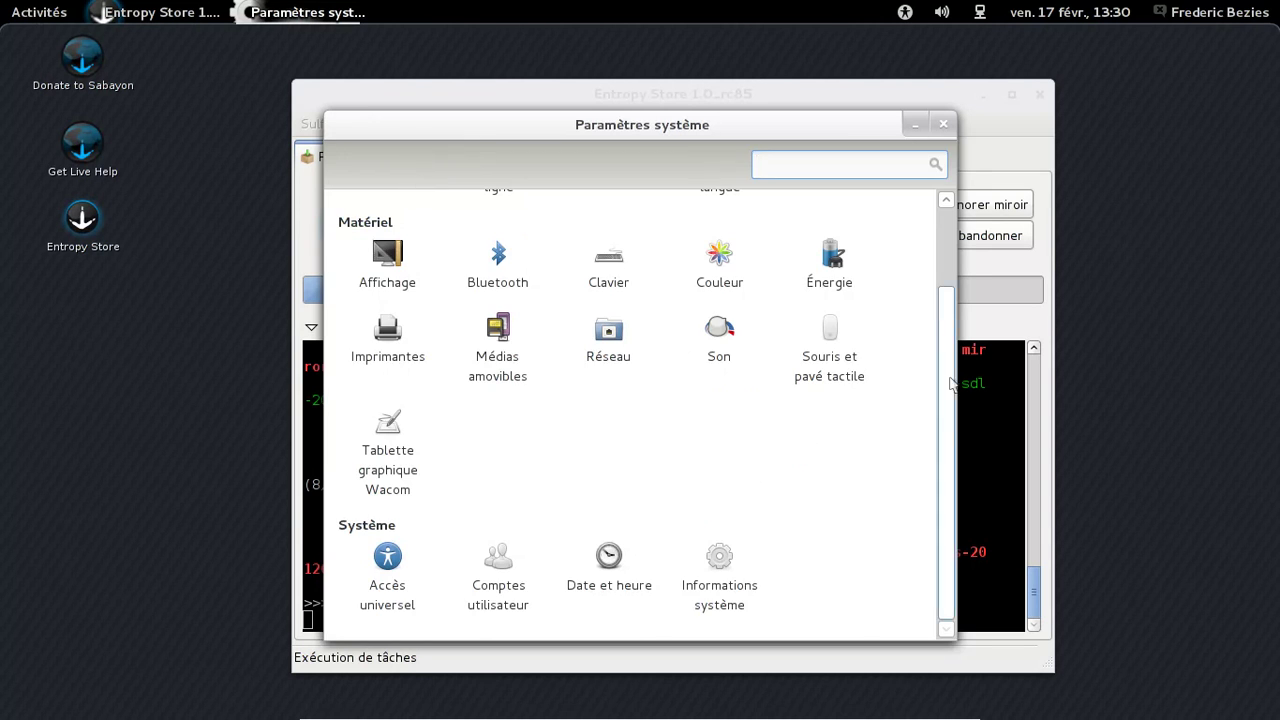
pyautogui.moveTo(952, 385); pyautogui.dragTo(952, 222)
pyautogui.click(625, 272)
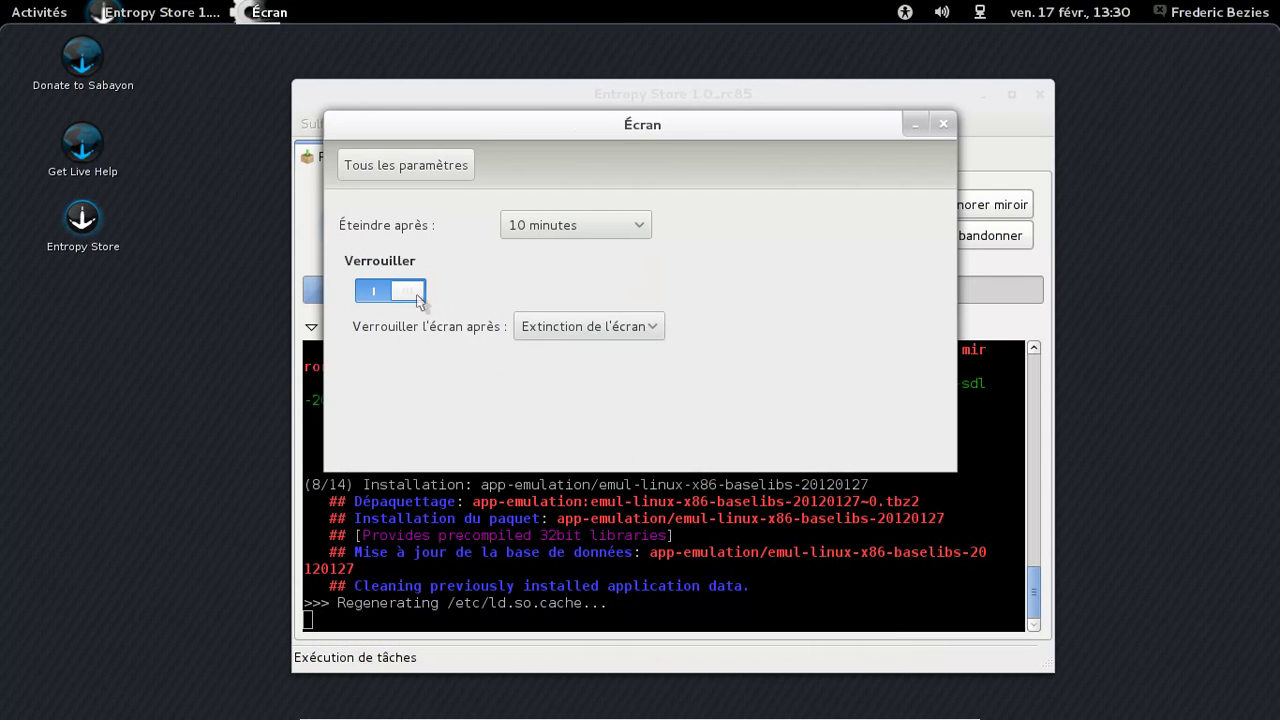
pyautogui.click(417, 297)
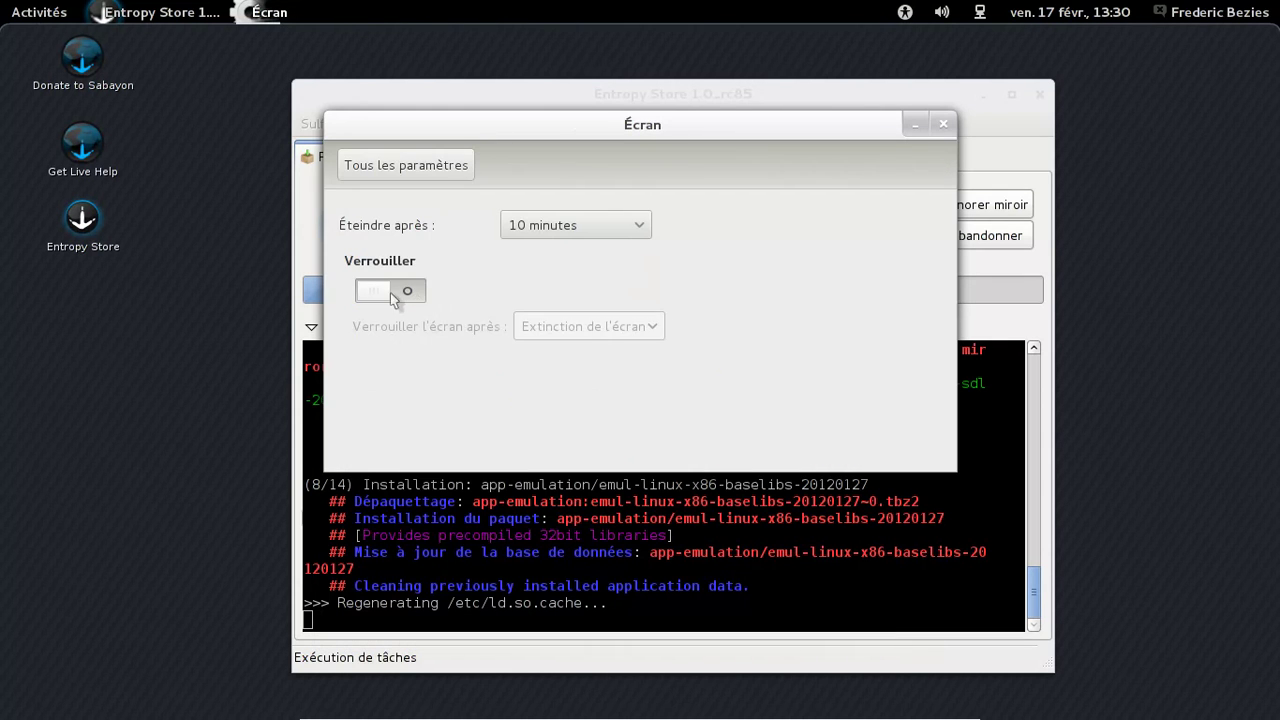
pyautogui.click(943, 125)
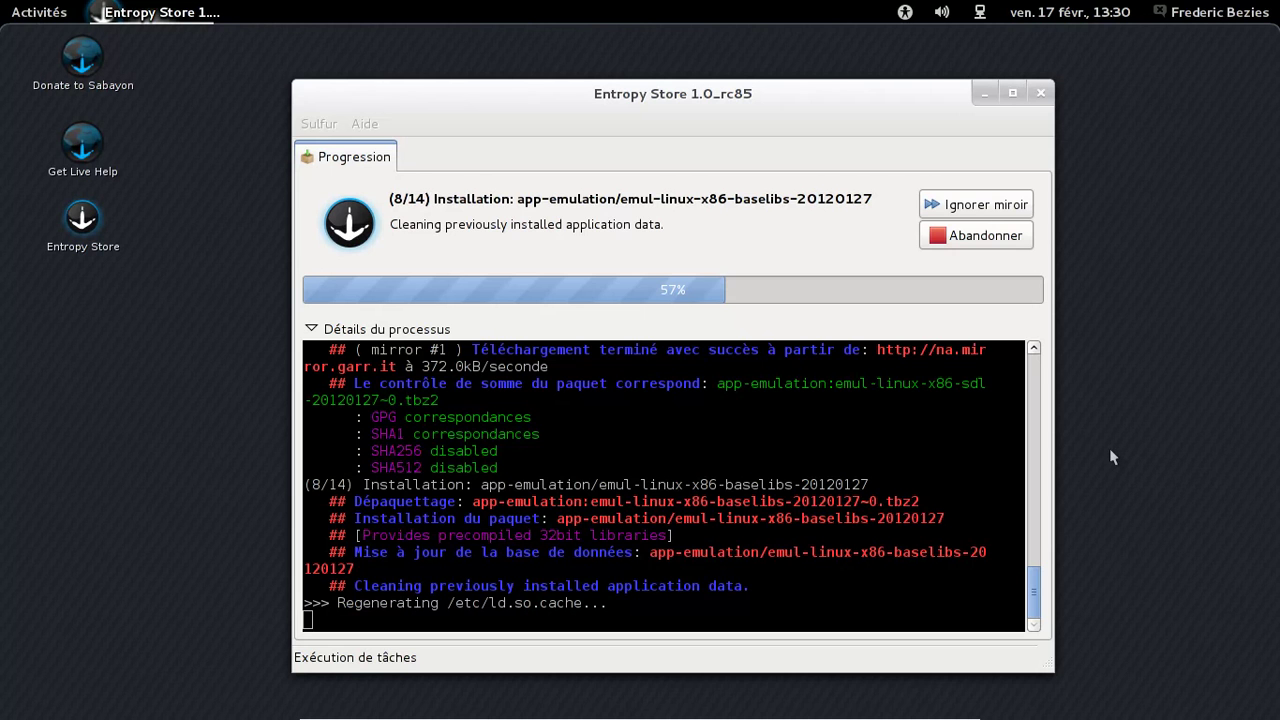
# Find Terminal by searching the applications for "terminal" and launch it.
pyautogui.moveTo(3, 6)
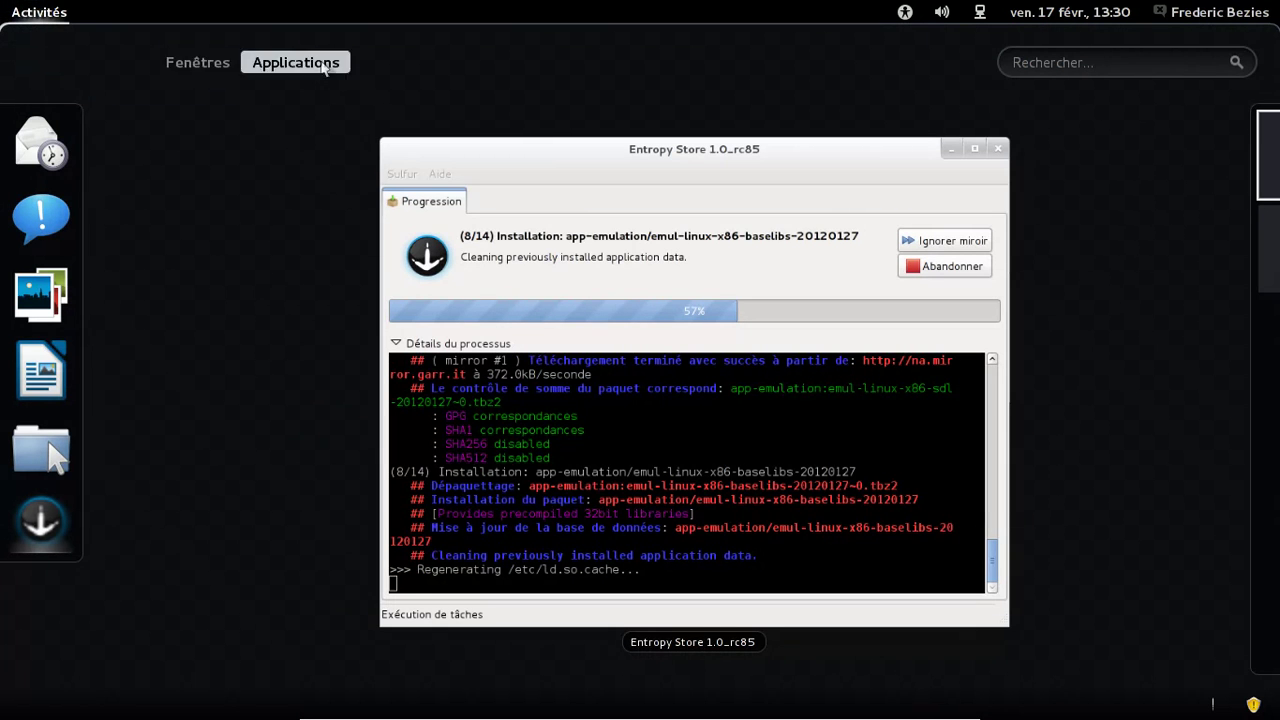
pyautogui.click(323, 67)
pyautogui.click(1037, 65)
pyautogui.rightClick(1037, 66)
pyautogui.click(1036, 68)
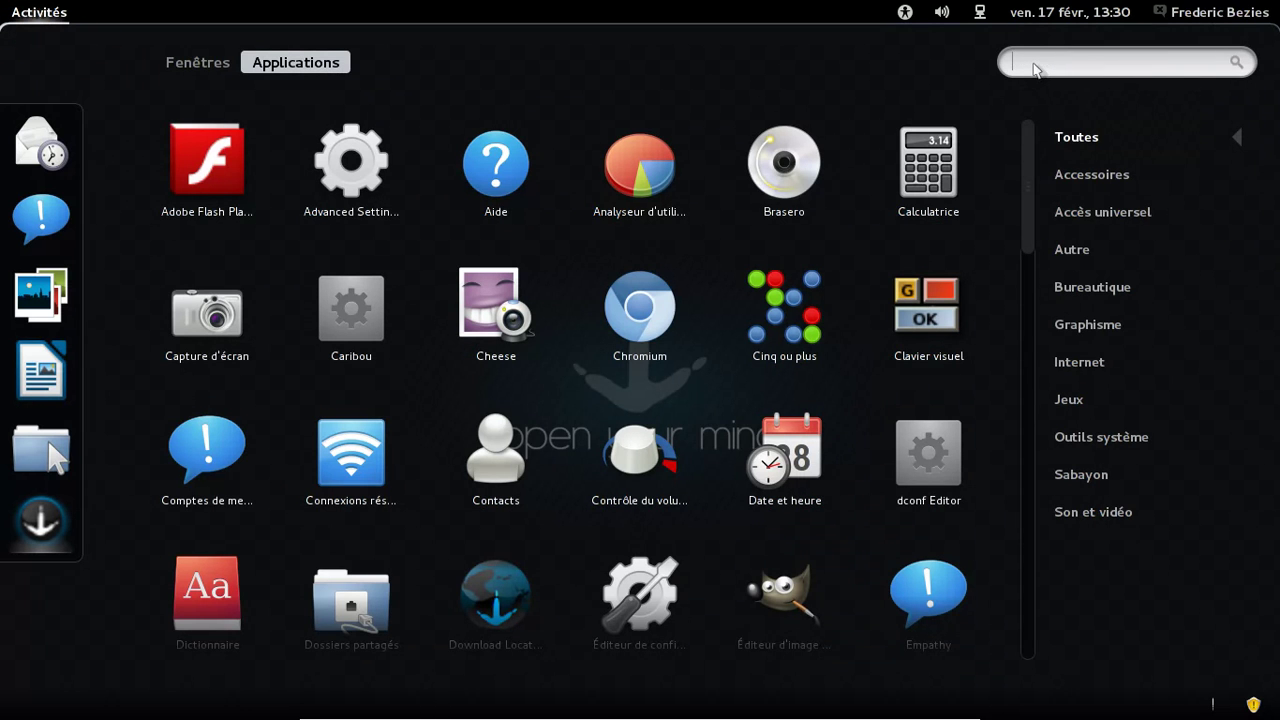
pyautogui.write('terminal')
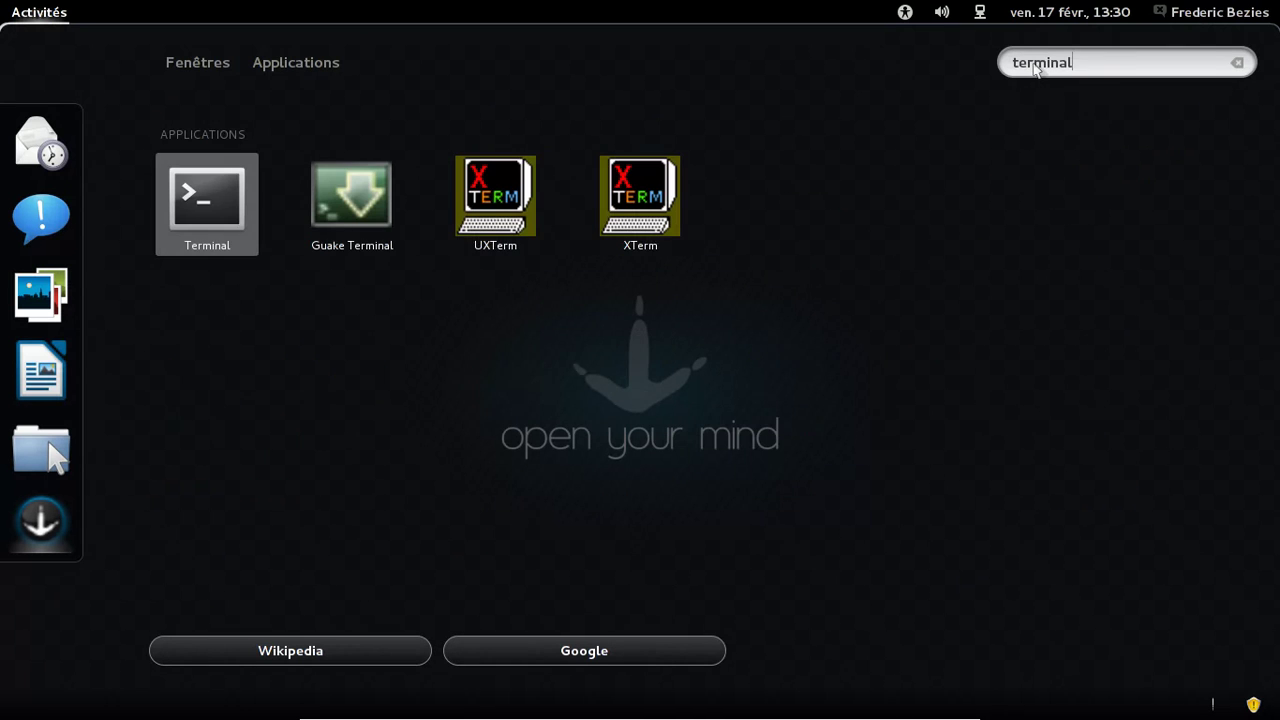
pyautogui.press('Escape')
pyautogui.press('Escape')
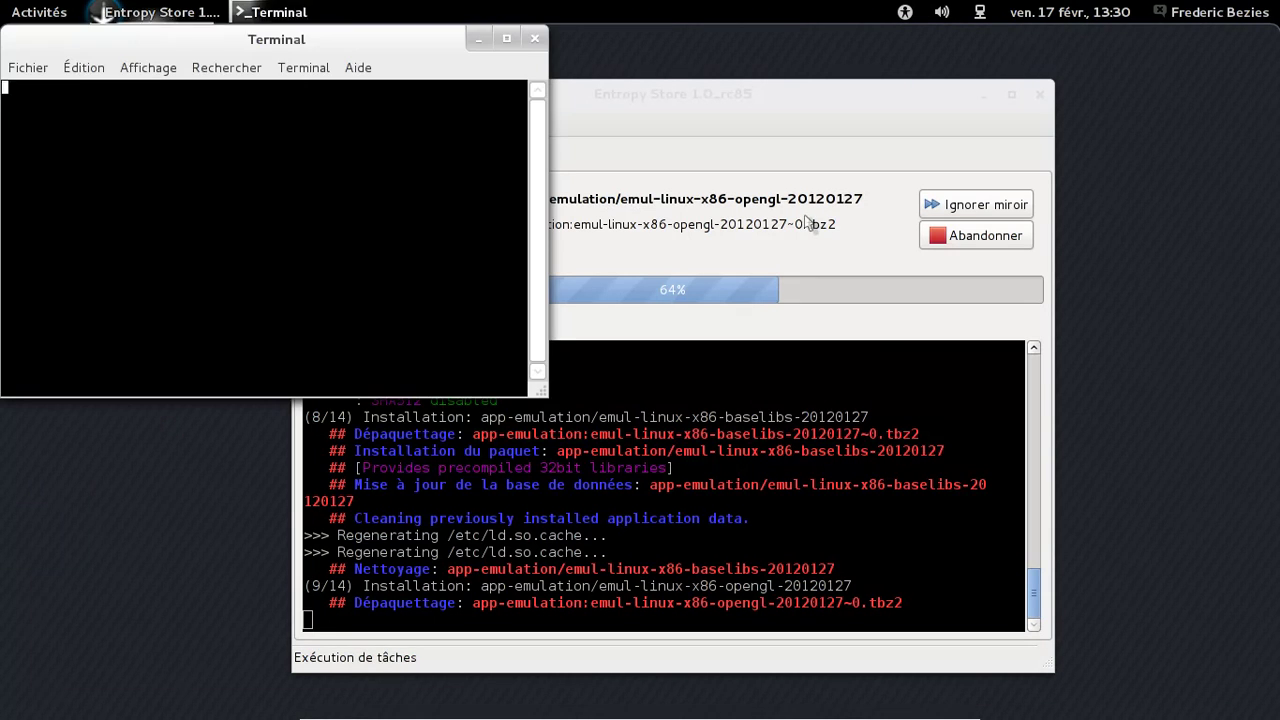
# Check the disk usage with df -h, repeat the check during the package installation, and return to the Entropy Store.
pyautogui.write('df -h')
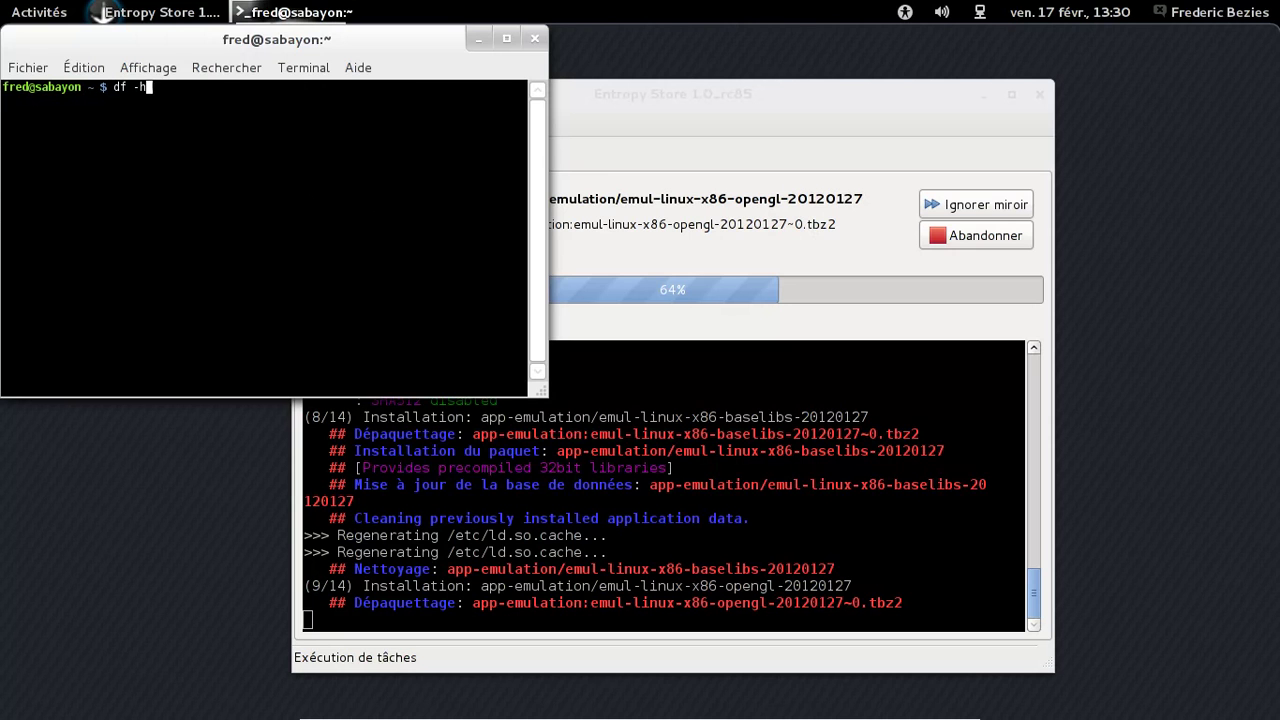
pyautogui.press('Return')
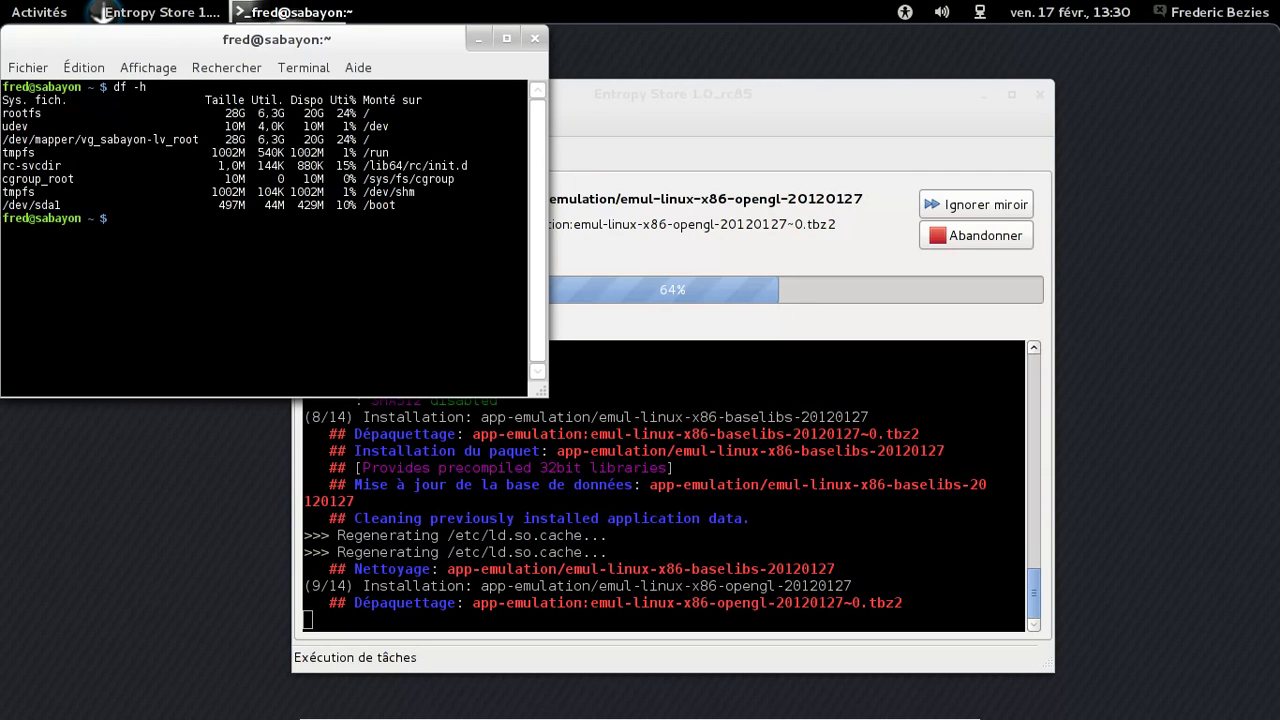
pyautogui.click(690, 90)
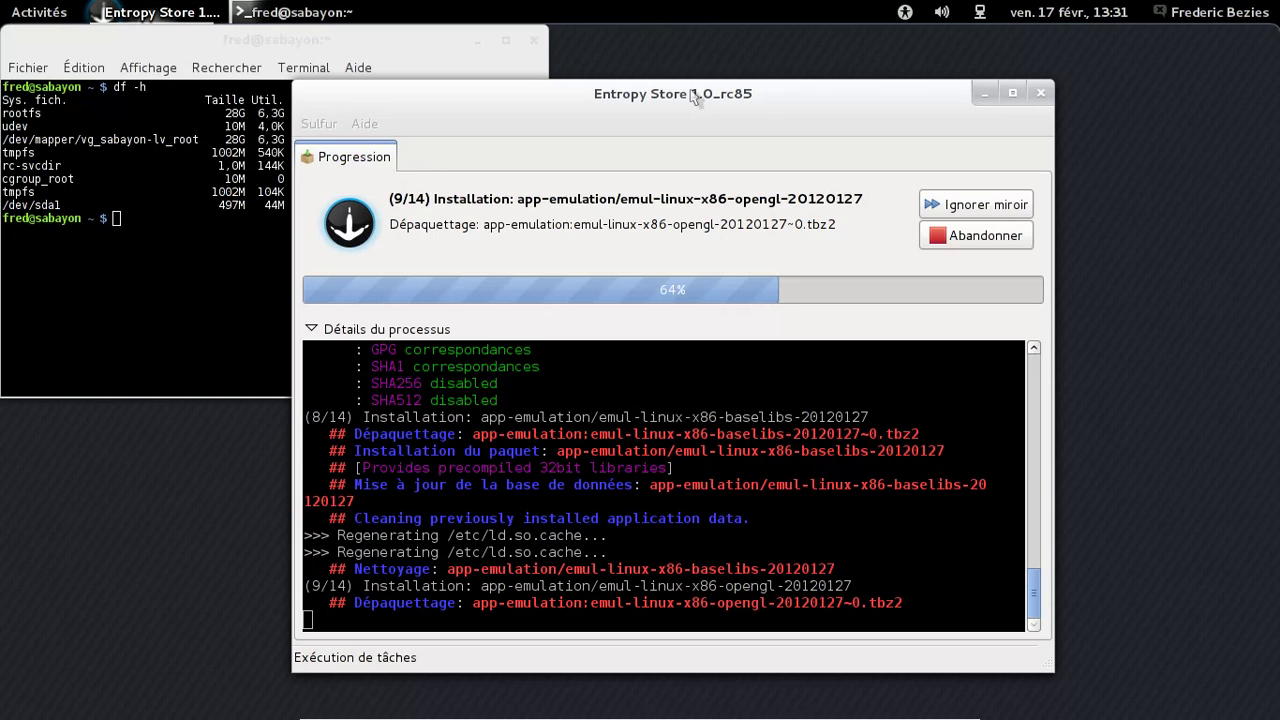
pyautogui.click(256, 304)
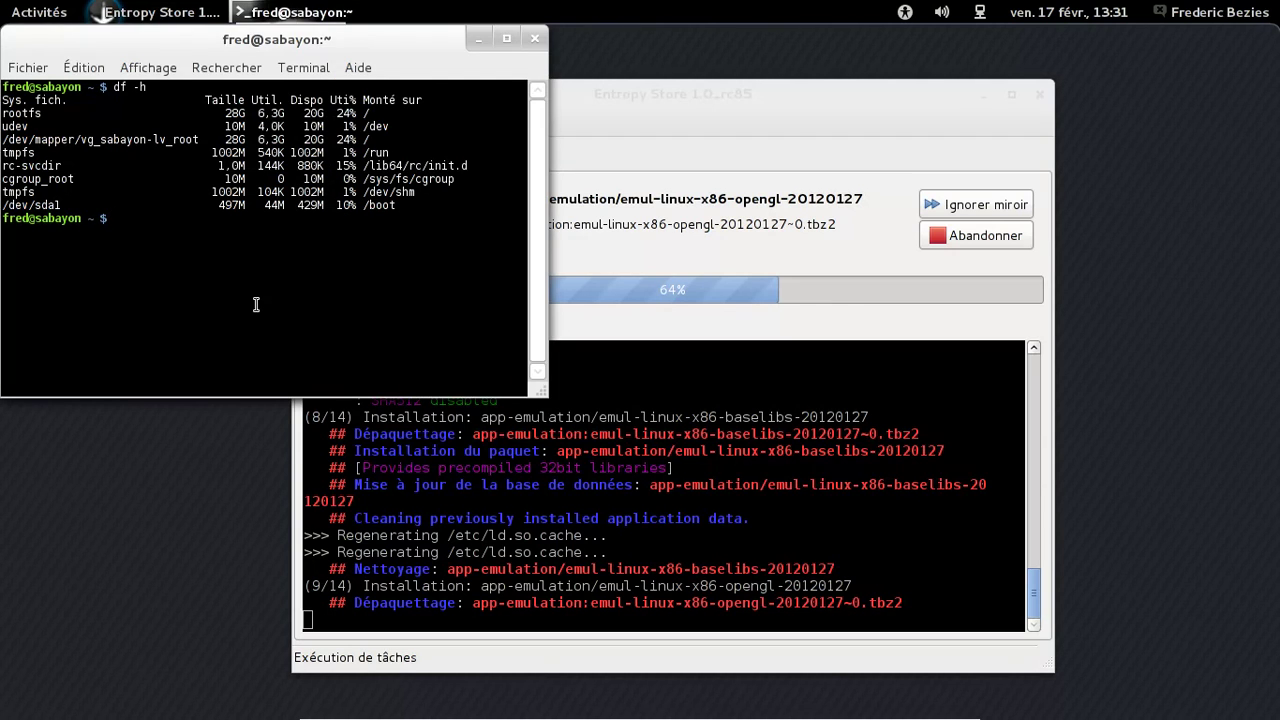
pyautogui.write('df -h')
pyautogui.press('Return')
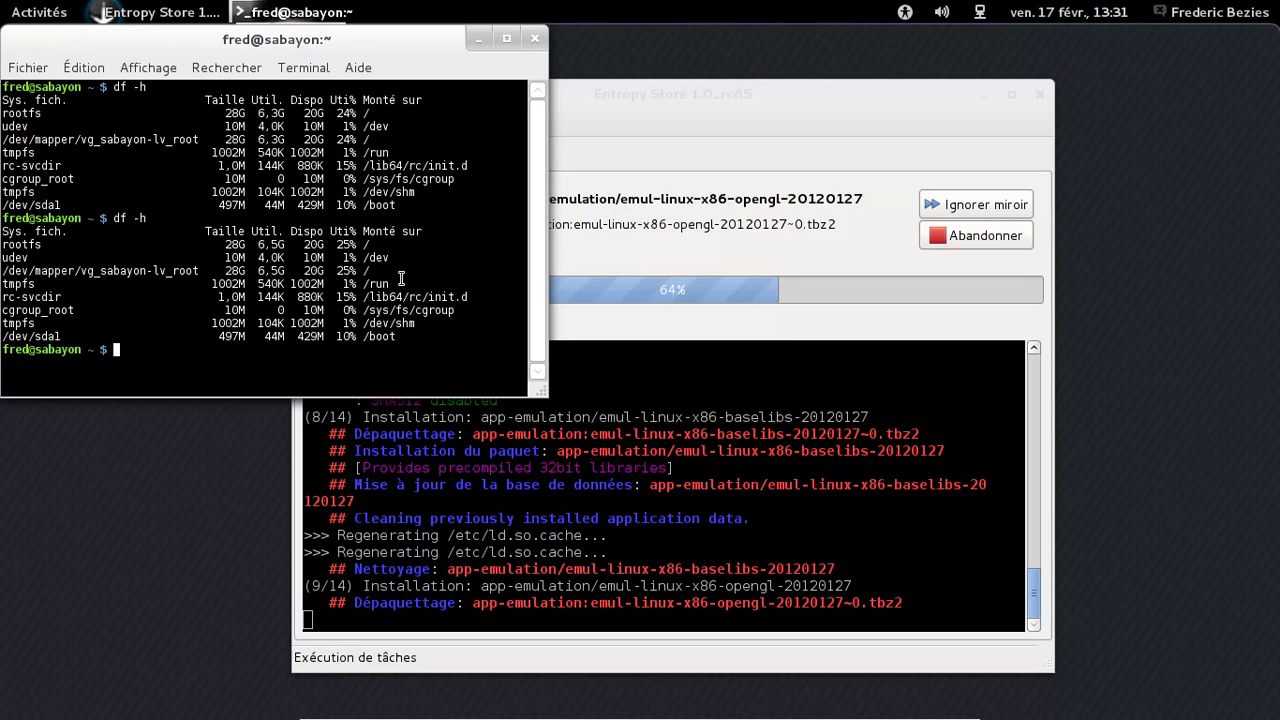
pyautogui.click(672, 110)
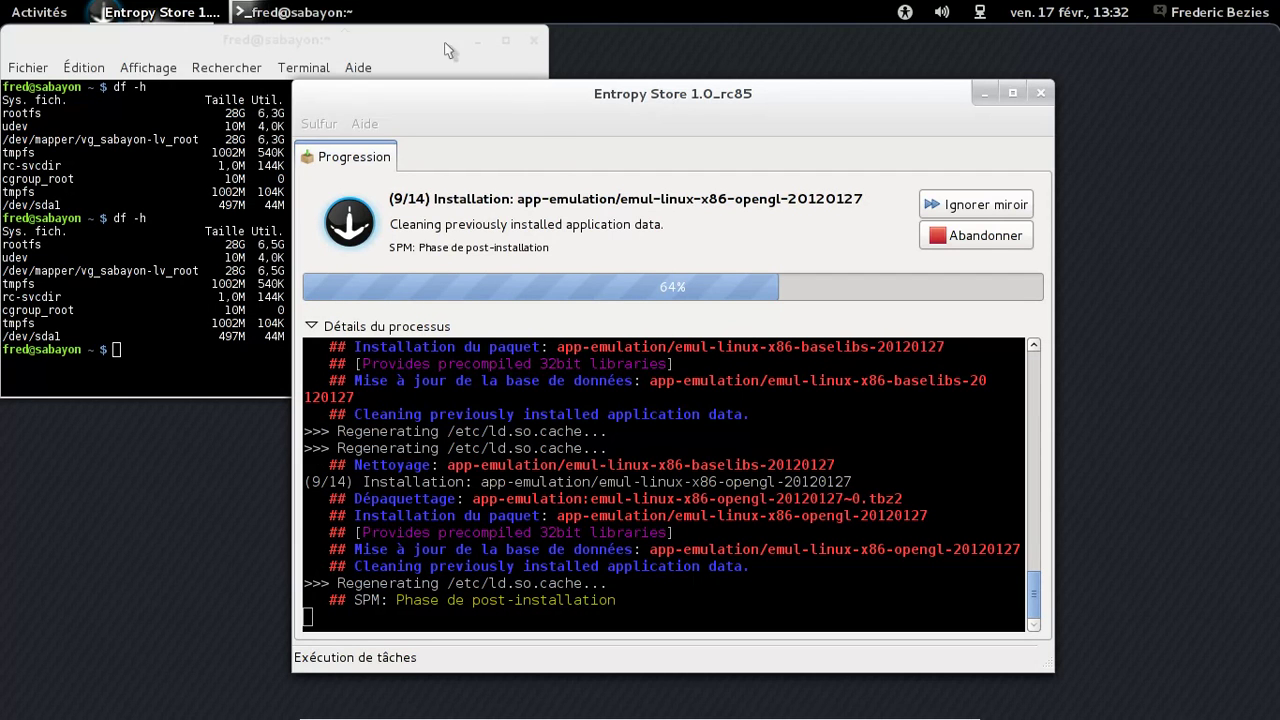
# Clear the terminal output, move the terminal window down off the desktop icons and bring the Entropy Store back to the front.
pyautogui.click(348, 38)
pyautogui.write('clear')
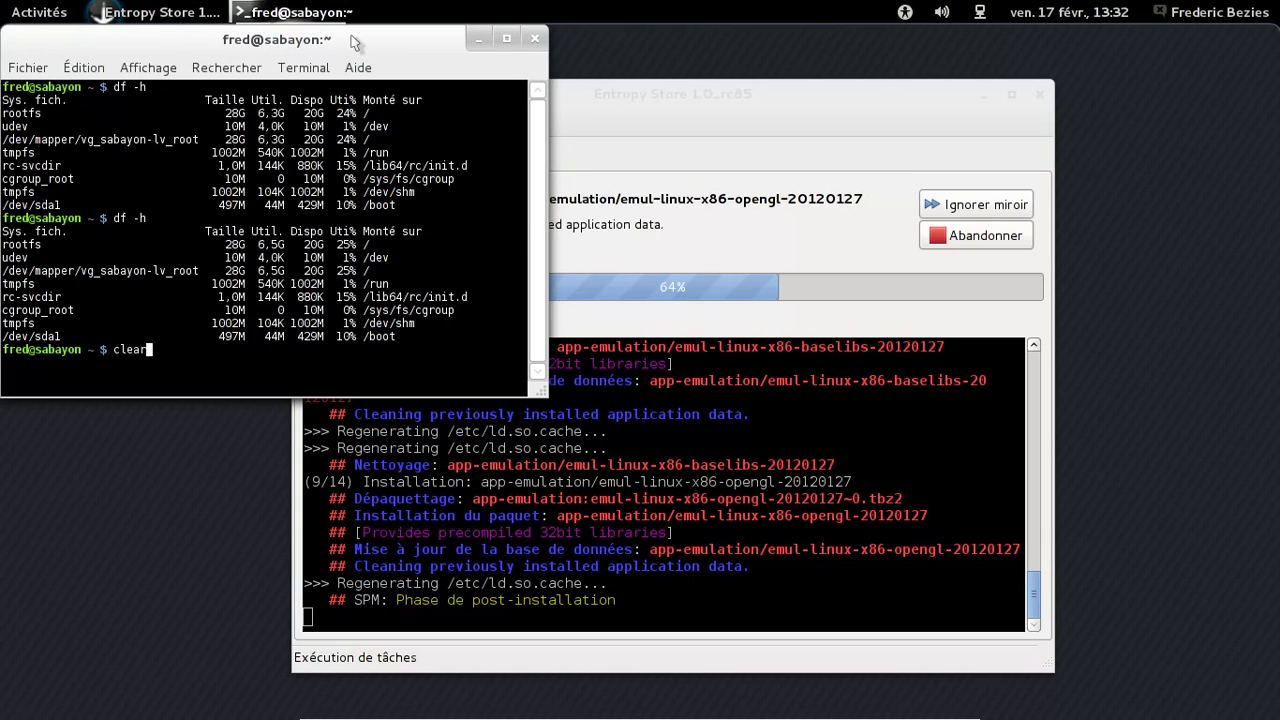
pyautogui.press('Return')
pyautogui.click(787, 100)
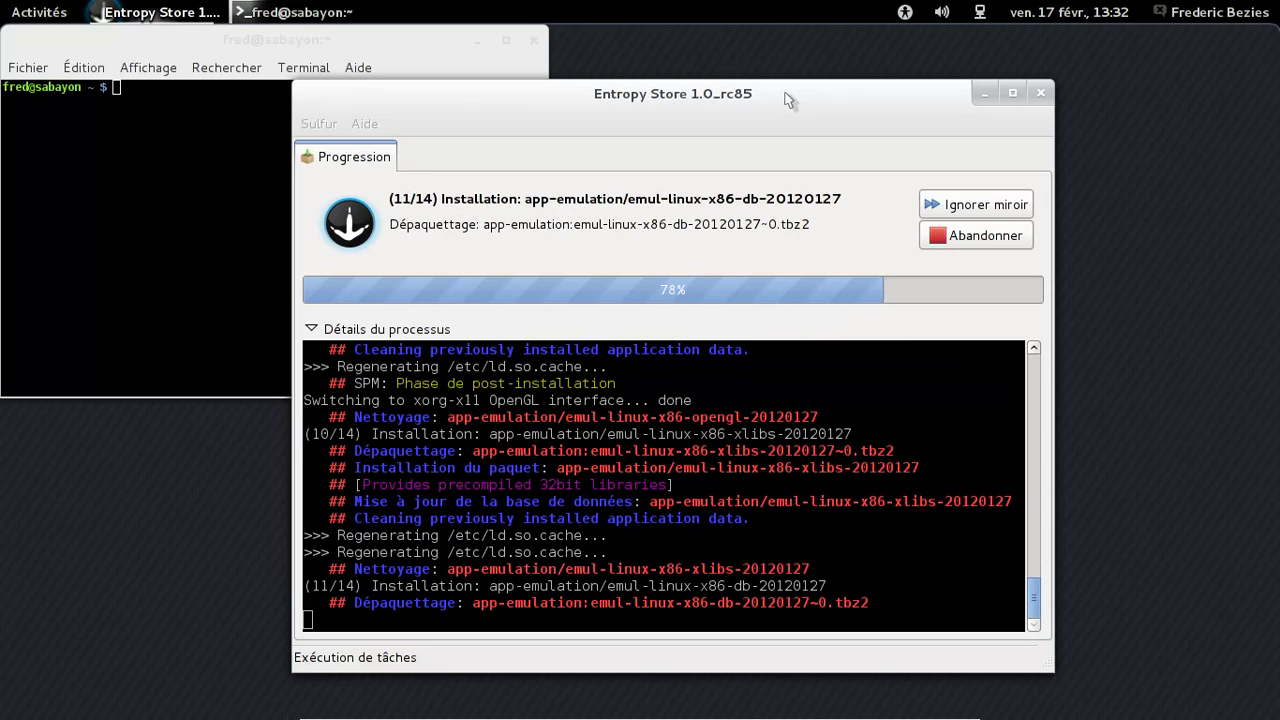
pyautogui.moveTo(325, 45); pyautogui.dragTo(474, 285)
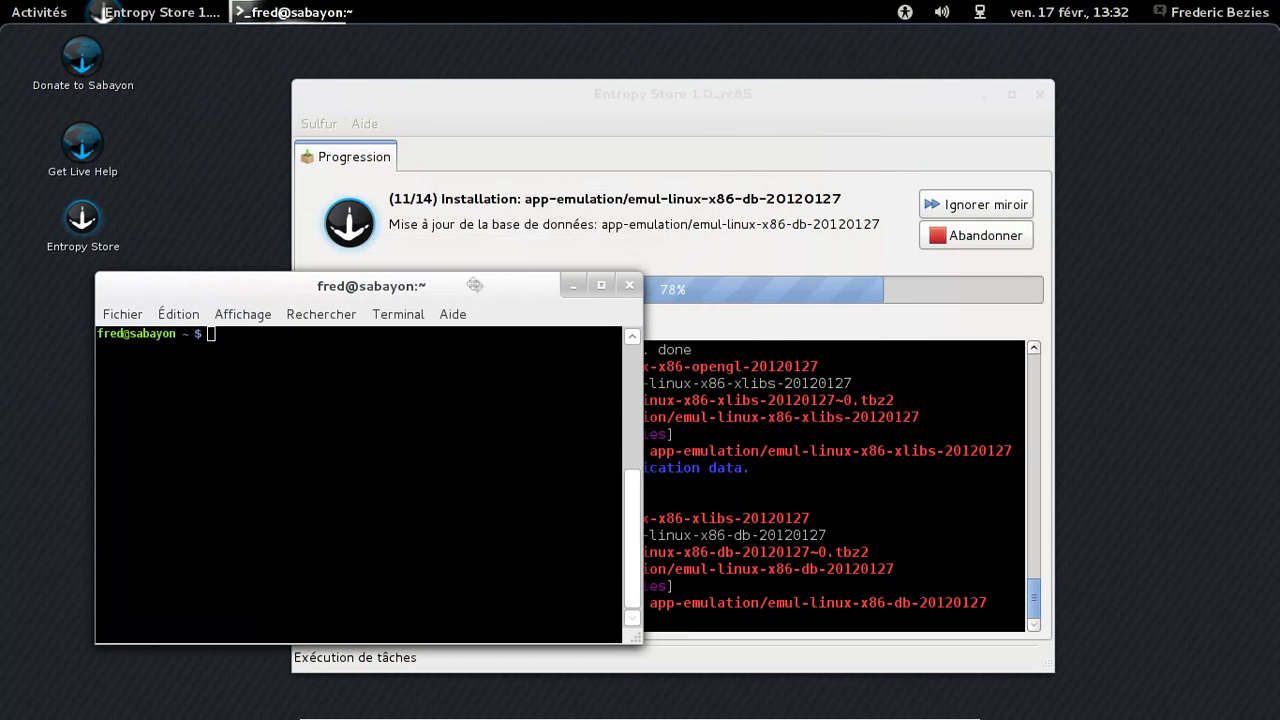
pyautogui.click(741, 102)
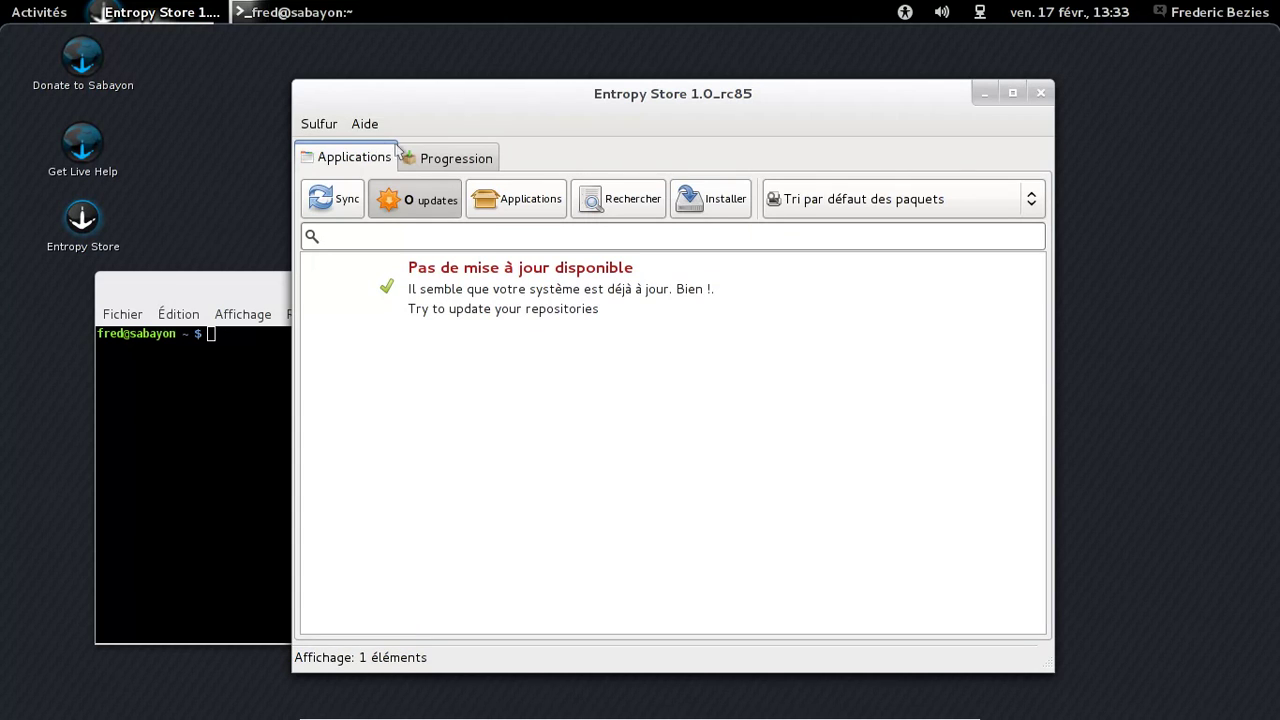
# List all applications in the Entropy Store and enable its advanced mode (Mode avancé).
pyautogui.click(518, 218)
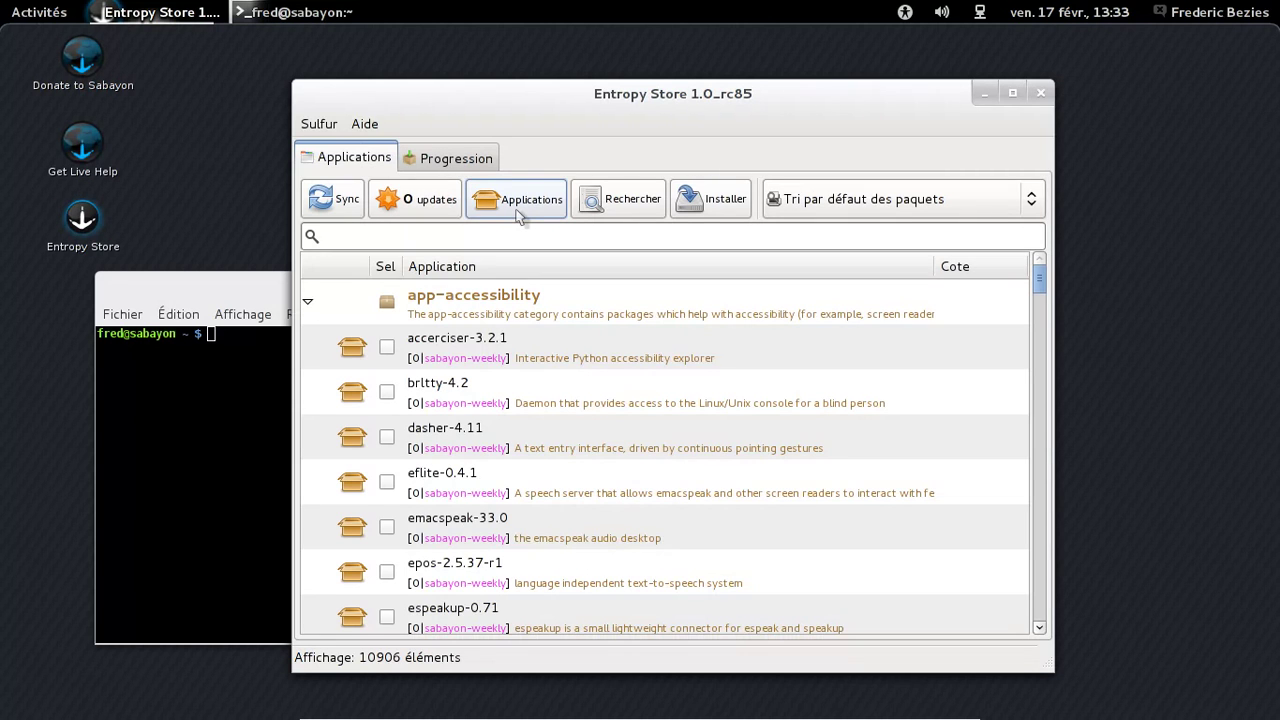
pyautogui.click(319, 124)
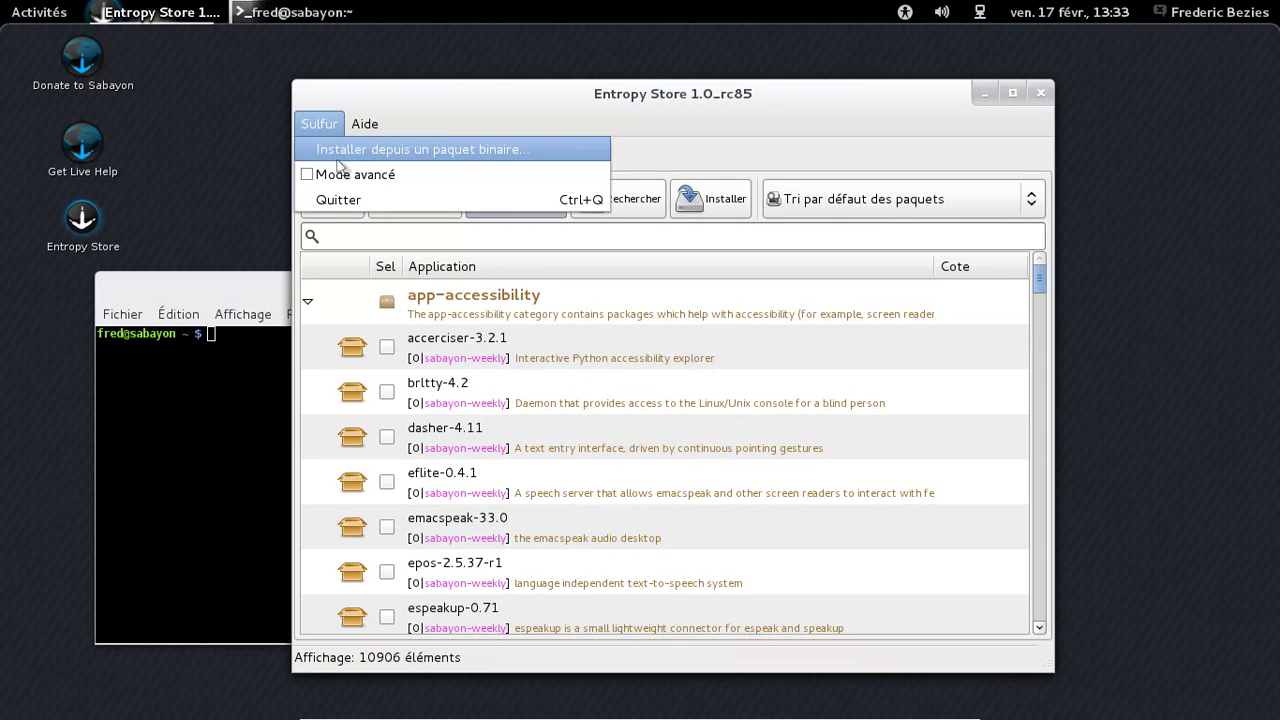
pyautogui.click(330, 174)
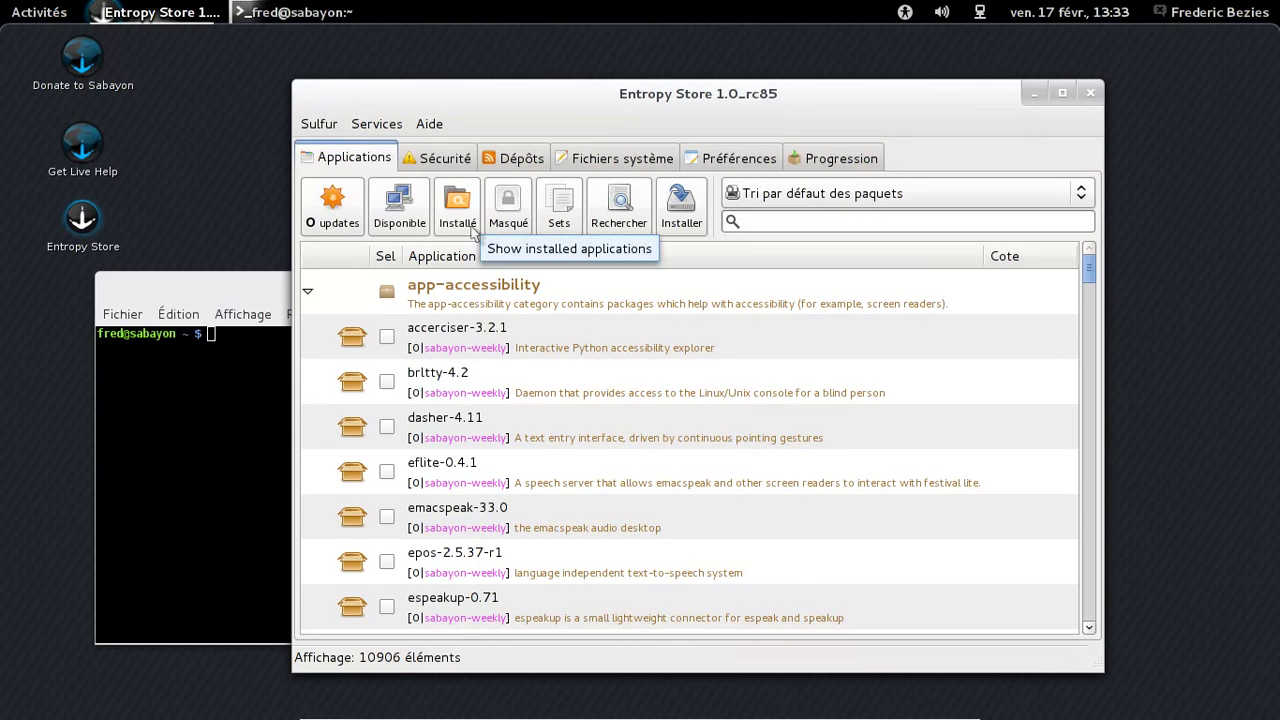
# Filter the installed packages for "fluxbox" and mark fluxbox-1.3.2 for purging.
pyautogui.click(471, 227)
pyautogui.click(816, 221)
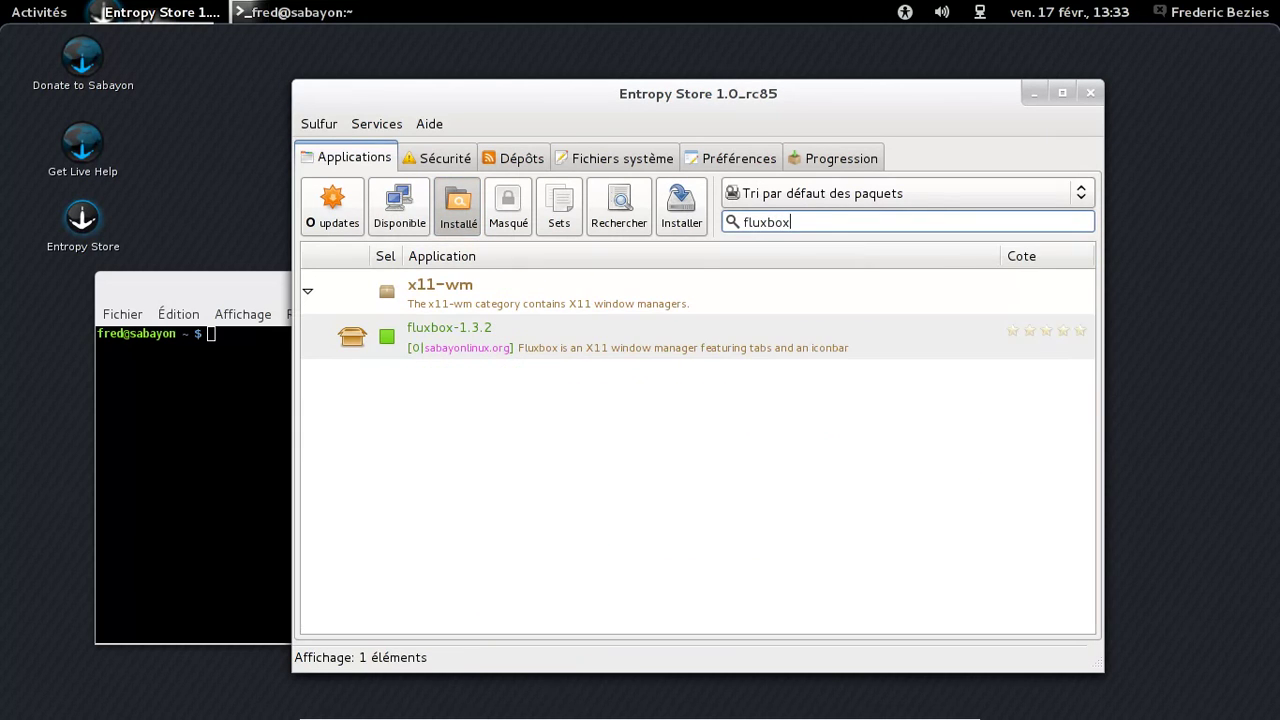
pyautogui.click(413, 347)
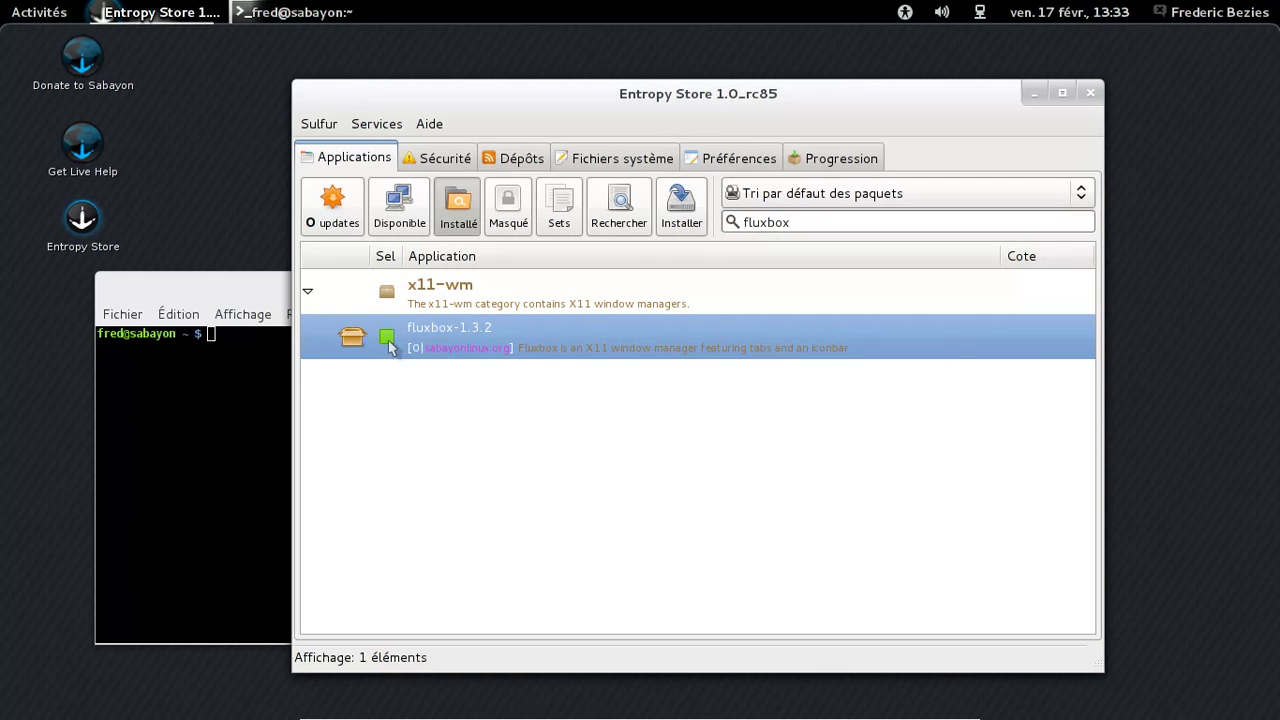
pyautogui.rightClick(390, 346)
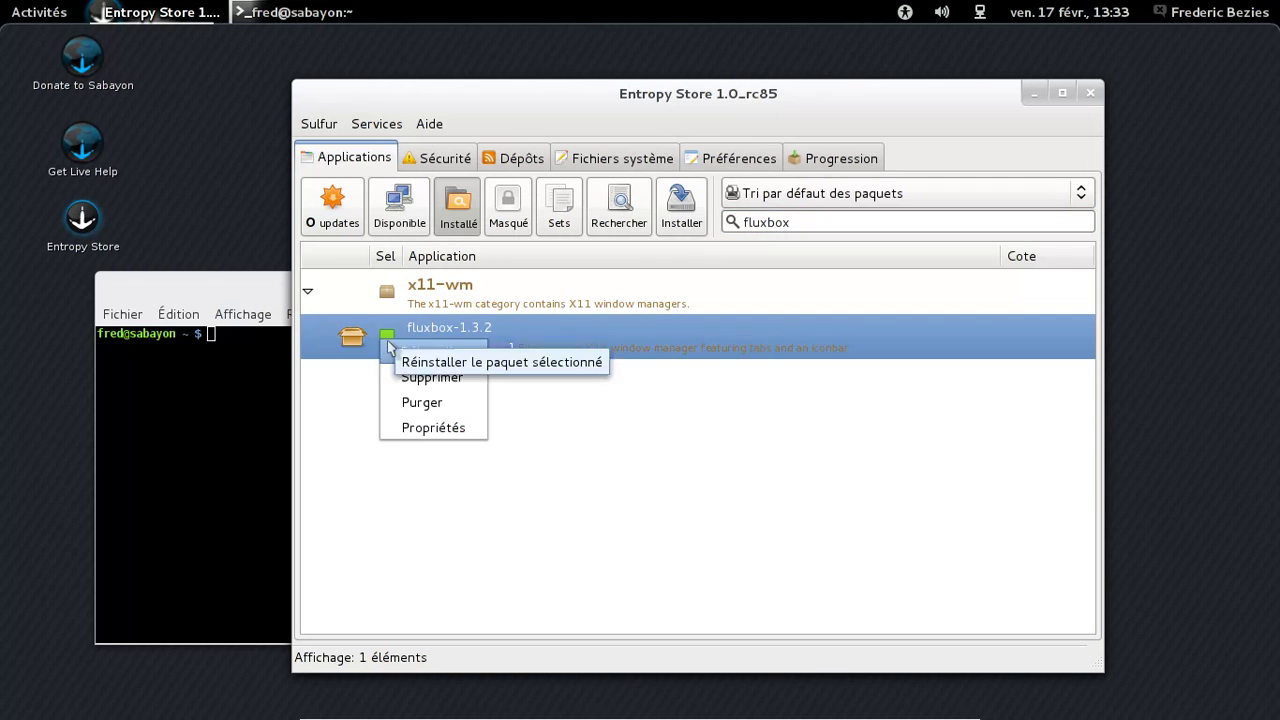
pyautogui.click(437, 403)
# Filter the installed packages for "xbmc", mark xbmc-10.1 for purging and approve removing it together with sabayon-mce.
pyautogui.moveTo(830, 226); pyautogui.dragTo(717, 226)
pyautogui.write('xbmc')
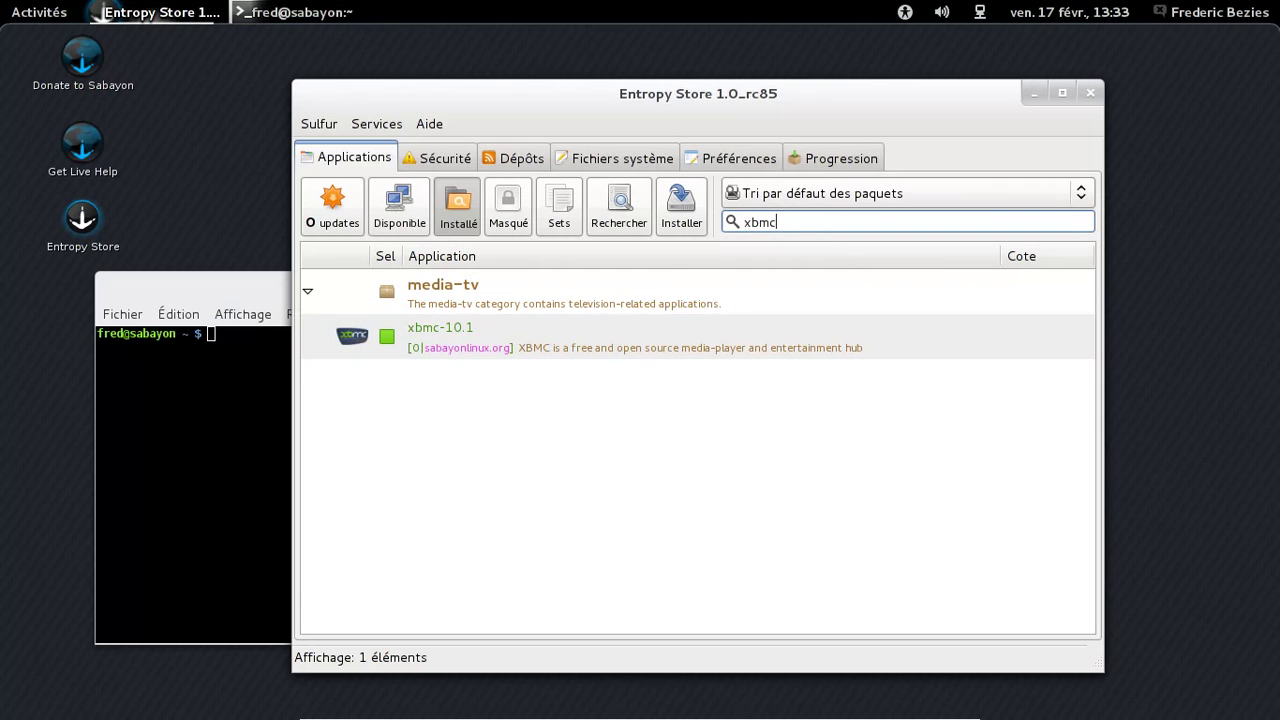
pyautogui.click(398, 345)
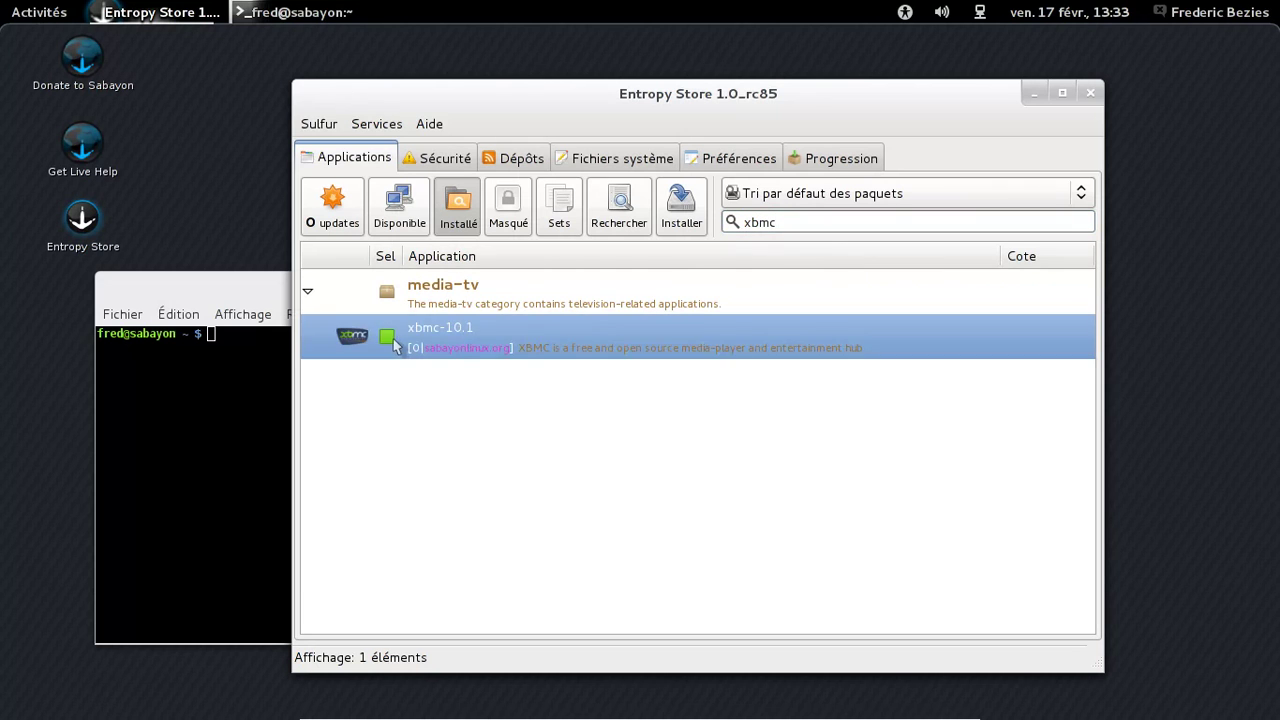
pyautogui.rightClick(396, 345)
pyautogui.click(434, 403)
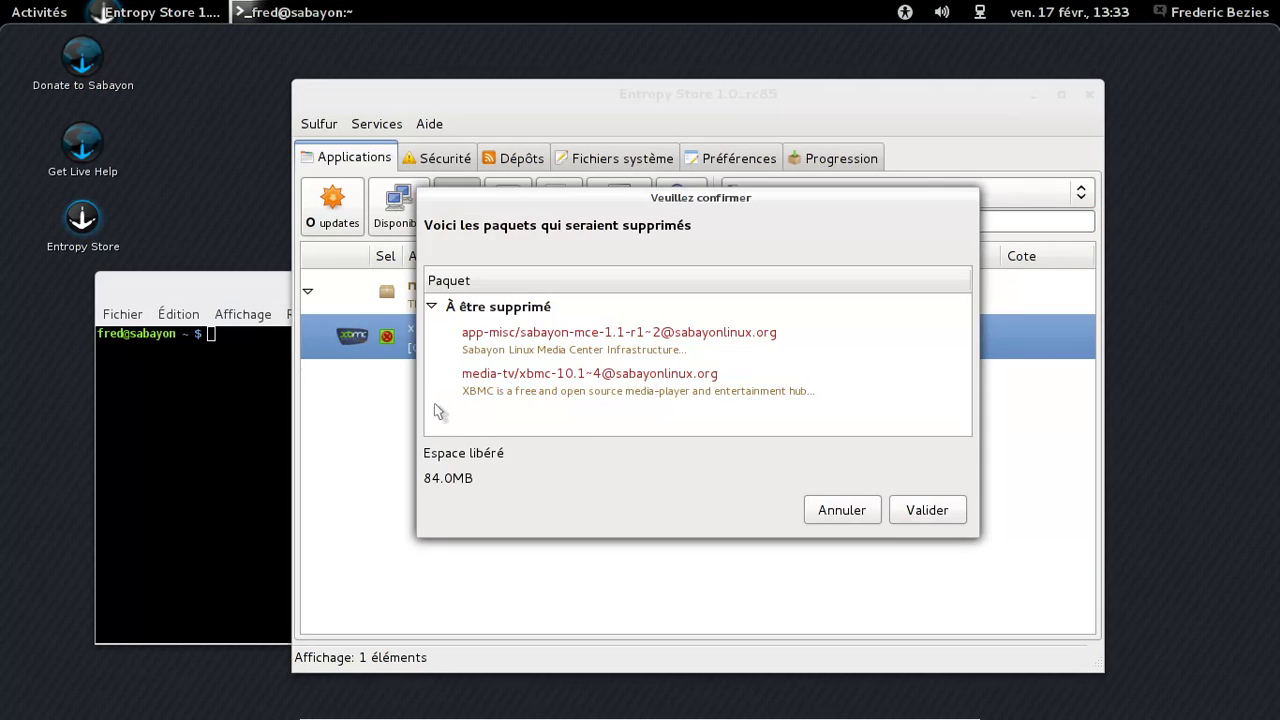
pyautogui.click(914, 519)
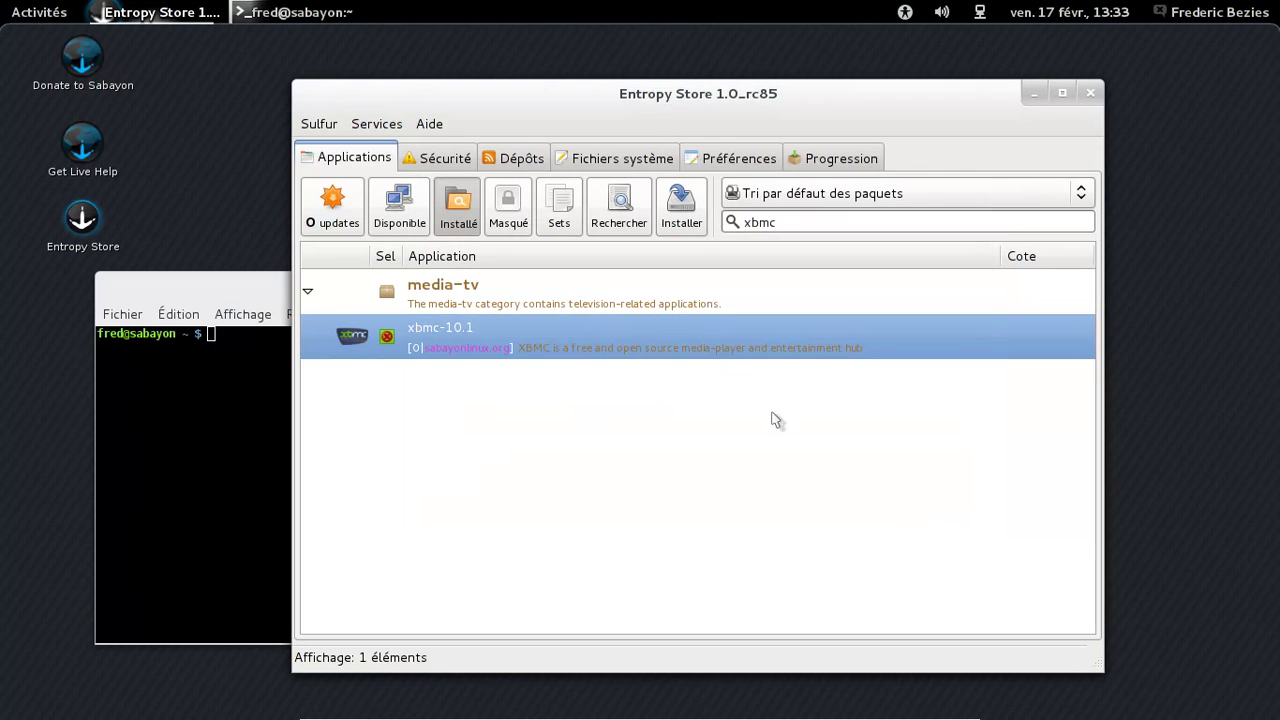
# Clear the package filter and mark the German dictionary aspell-de-0.60_pre20030222 in the app-dicts category for purging.
pyautogui.moveTo(781, 224); pyautogui.dragTo(733, 222)
pyautogui.press('BackSpace')
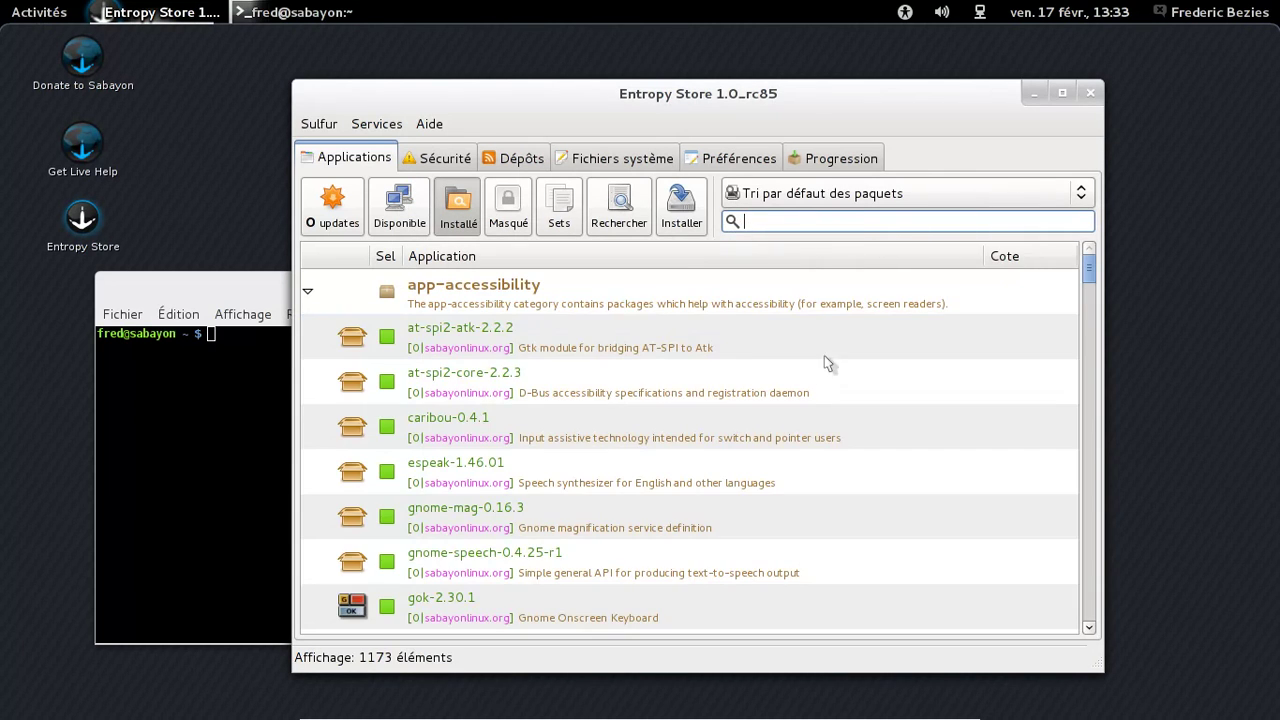
pyautogui.scroll(-10, 826, 362)
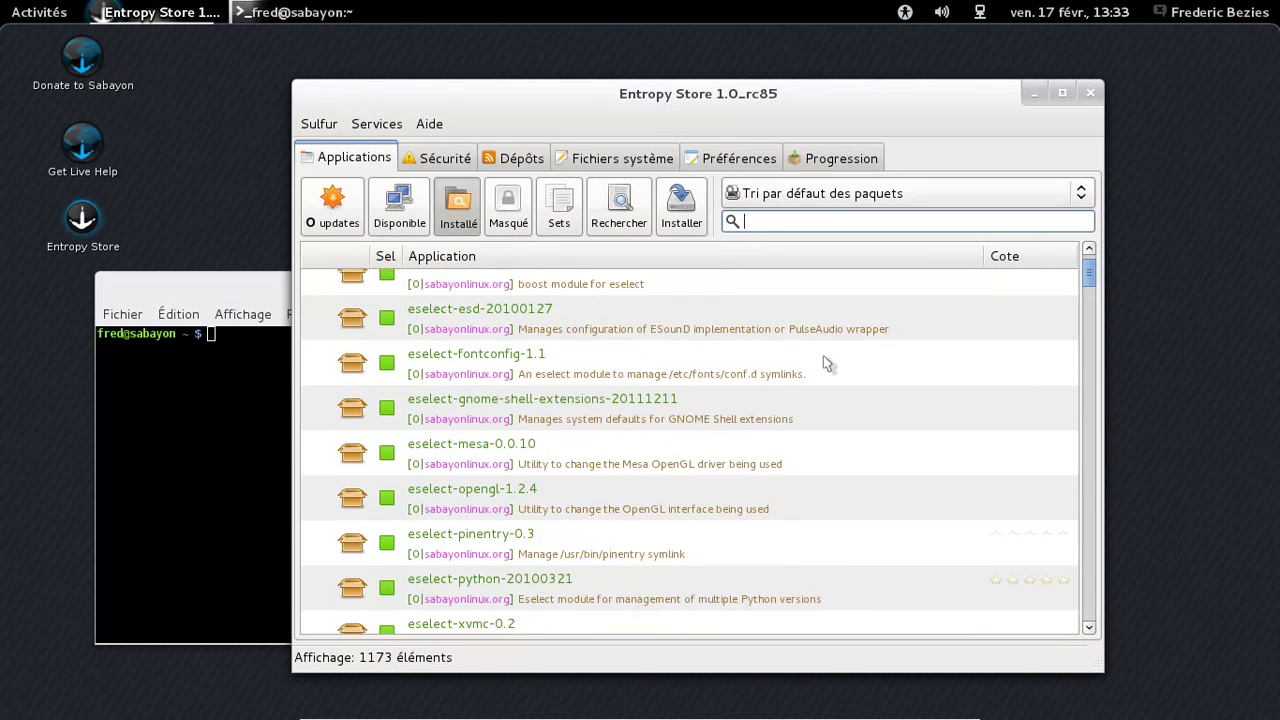
pyautogui.scroll(-10, 823, 355)
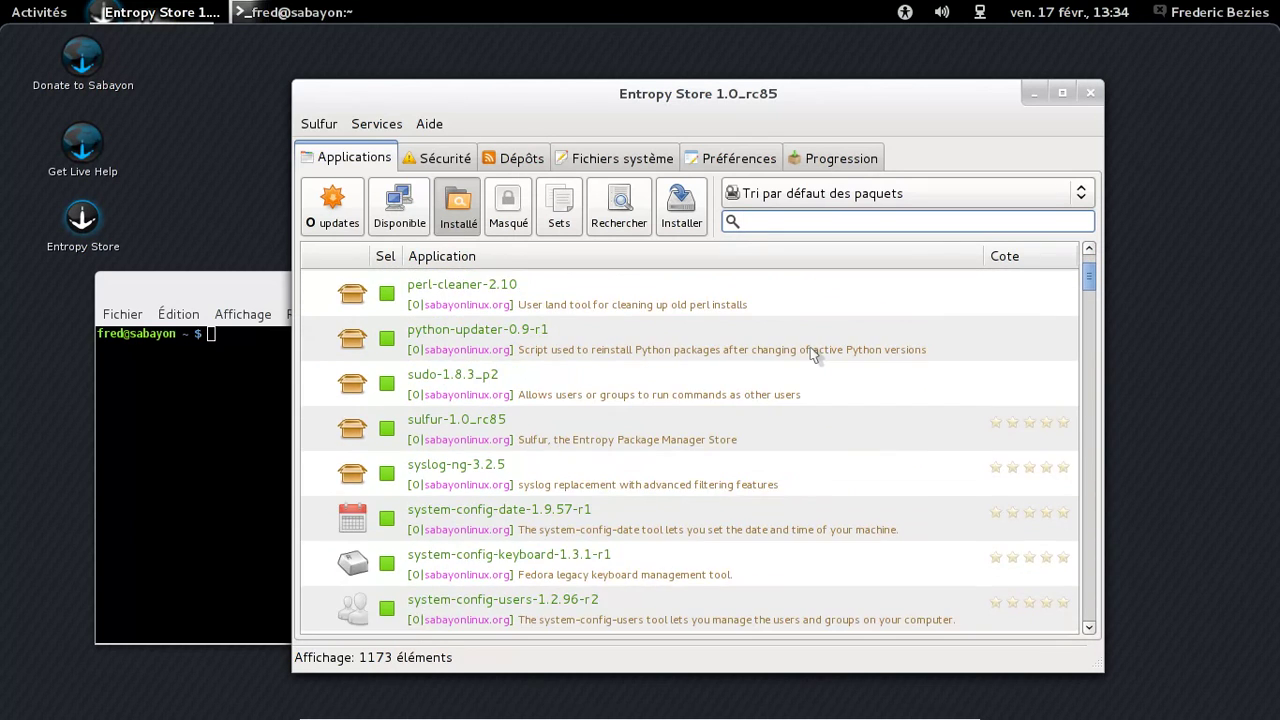
pyautogui.scroll(-5, 813, 355)
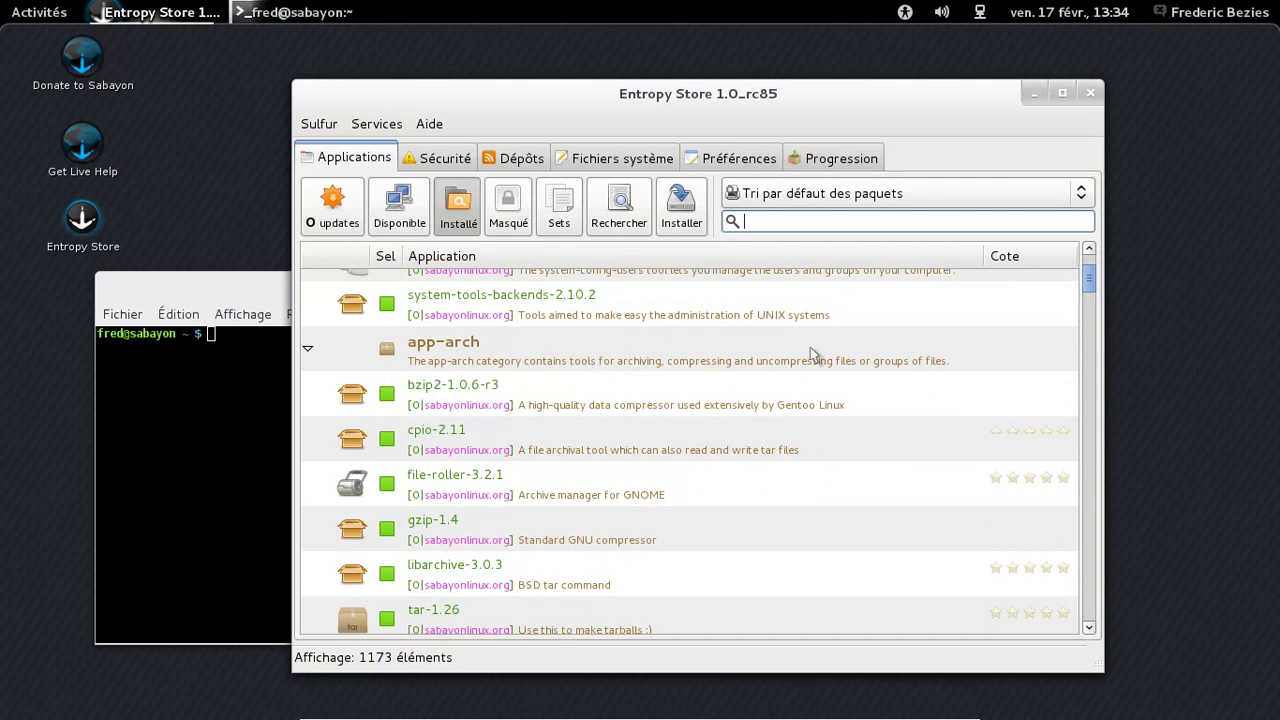
pyautogui.scroll(-10, 810, 353)
pyautogui.scroll(-10, 810, 347)
pyautogui.scroll(-4, 810, 350)
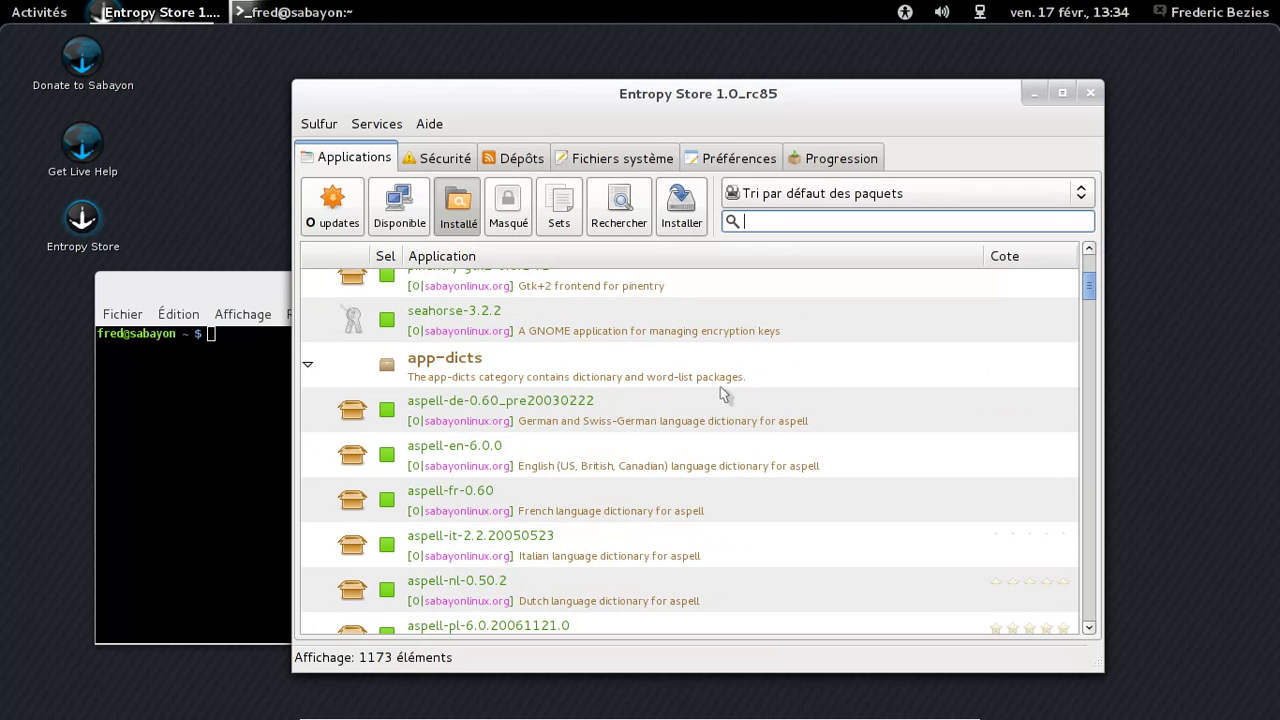
pyautogui.click(391, 416)
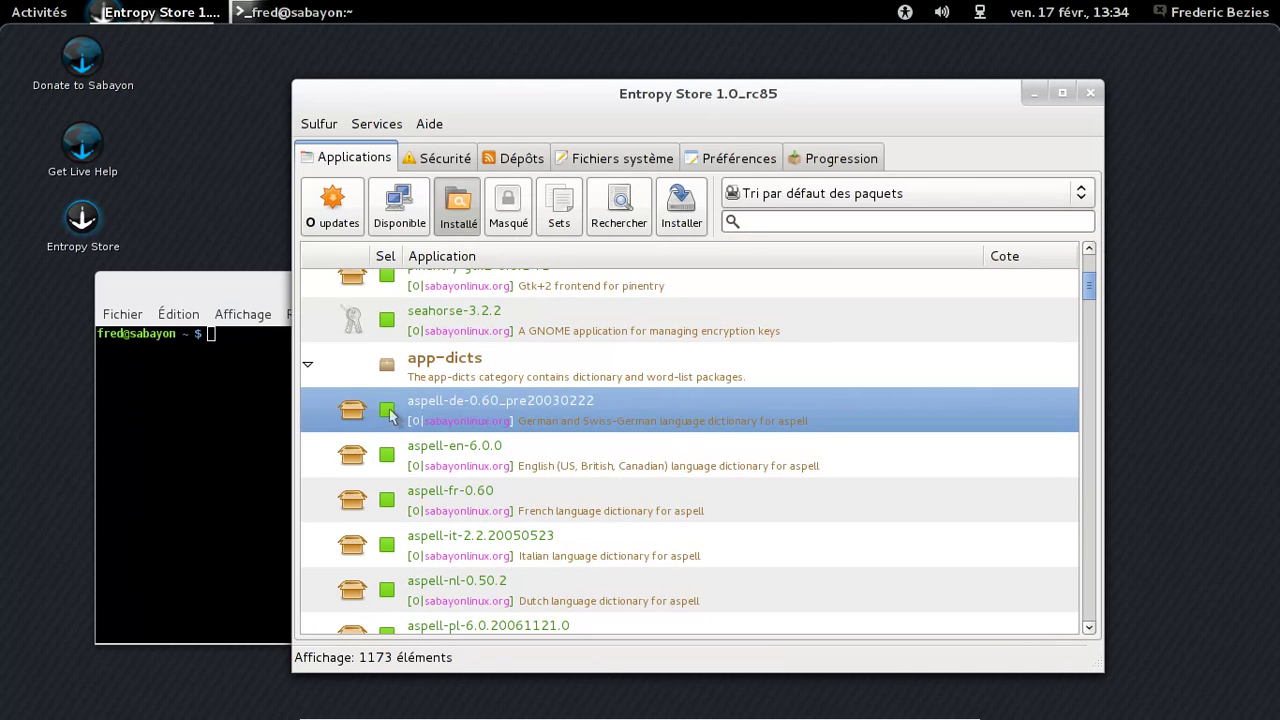
pyautogui.rightClick(390, 416)
pyautogui.click(419, 479)
# Mark the Italian aspell dictionary (aspell-it-2.2.20050523) and the German myspell dictionary (myspell-de-20080915-r1) for purging.
pyautogui.scroll(-1, 735, 494)
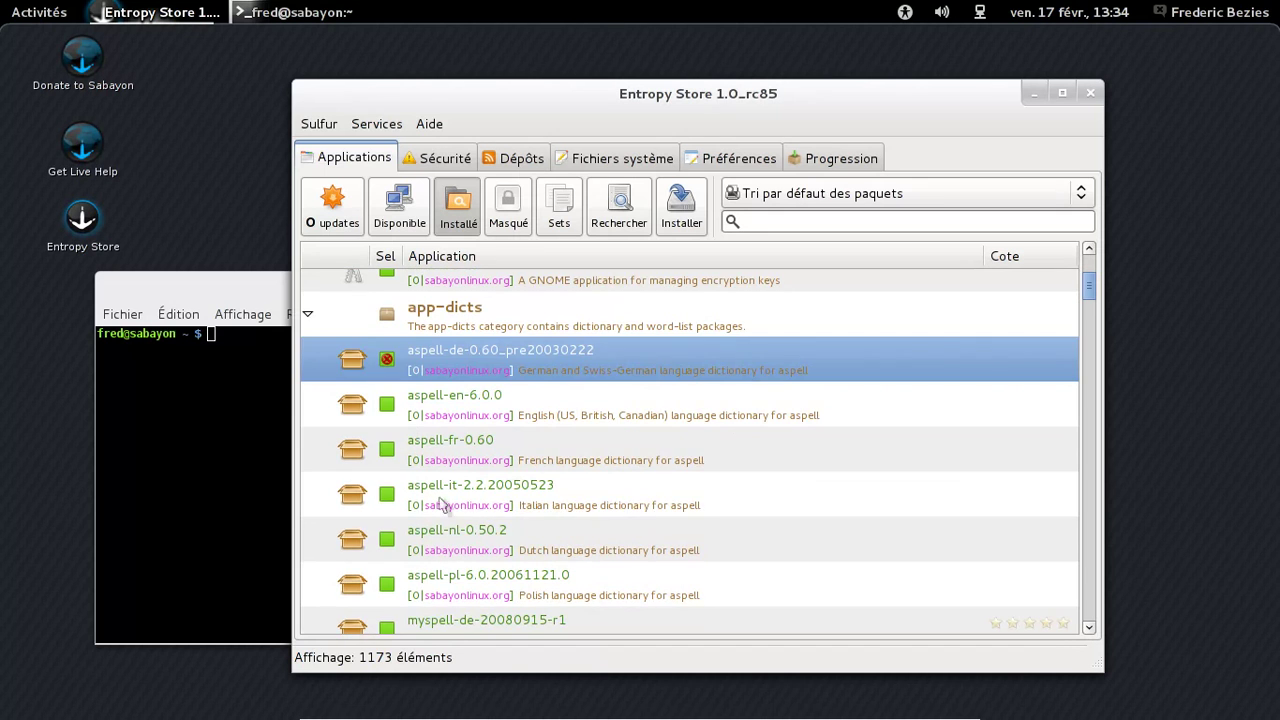
pyautogui.click(388, 501)
pyautogui.rightClick(388, 501)
pyautogui.click(415, 558)
pyautogui.scroll(-3, 756, 464)
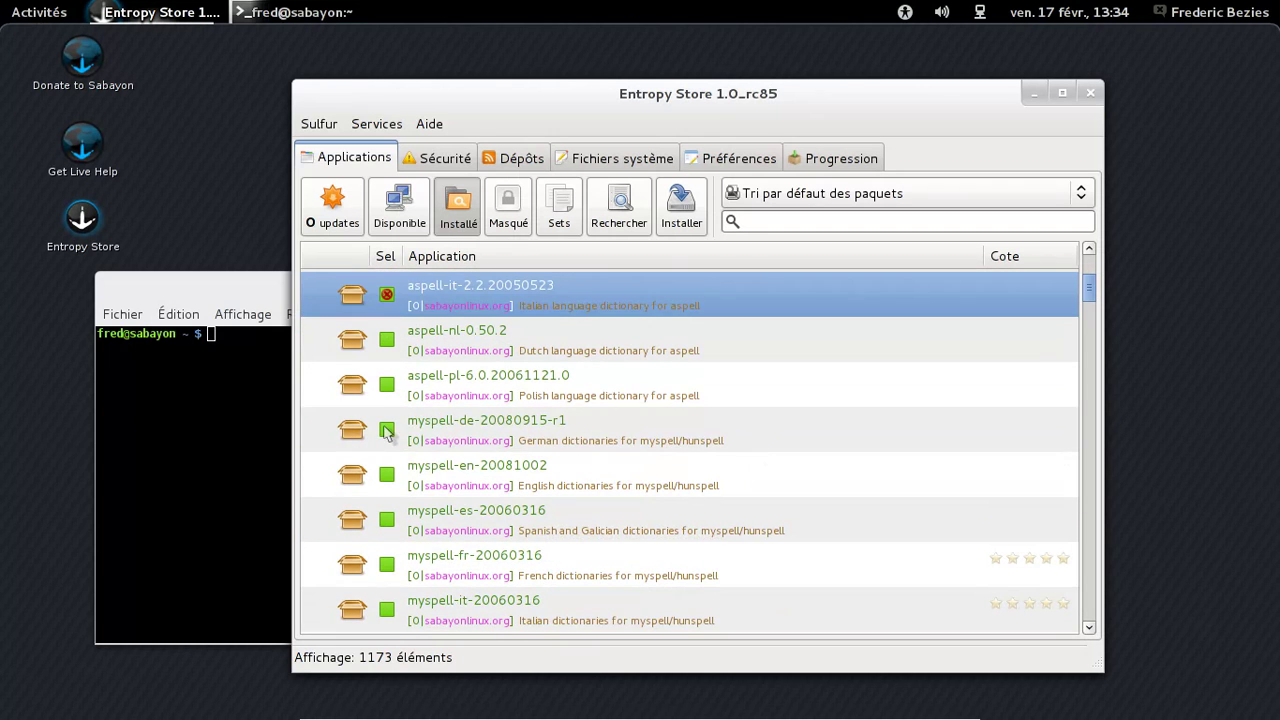
pyautogui.click(390, 432)
pyautogui.rightClick(393, 450)
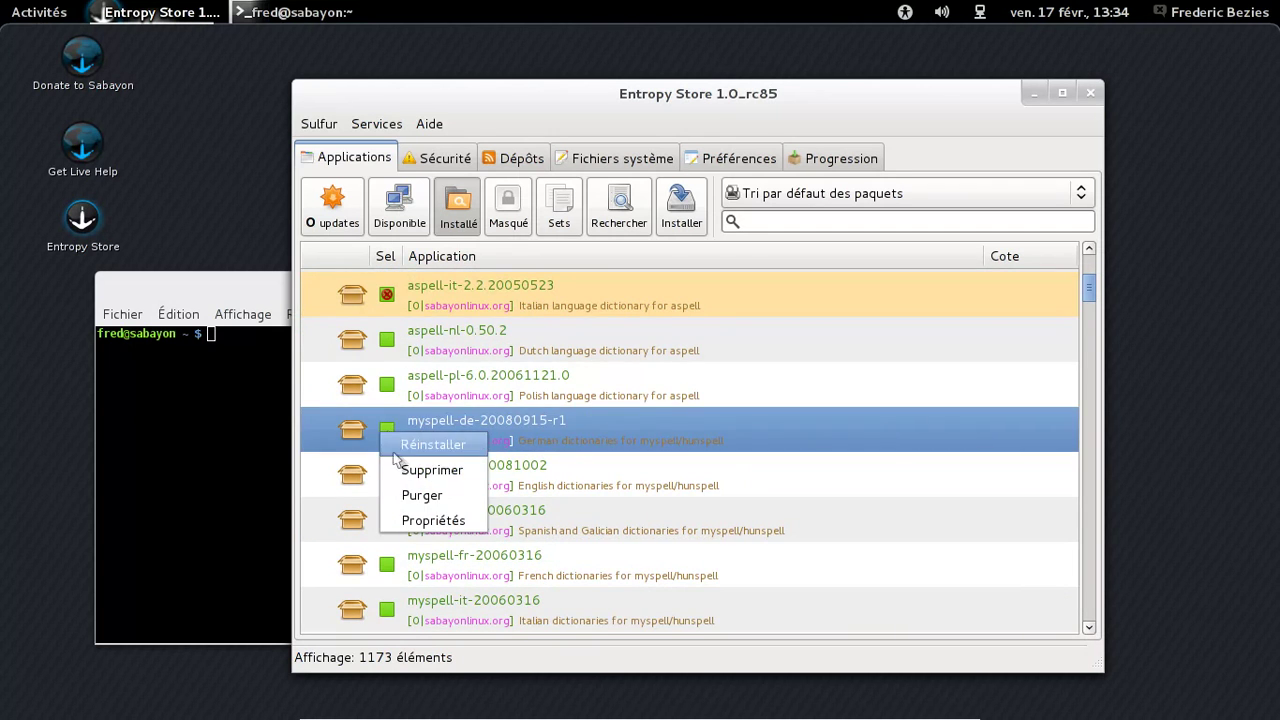
pyautogui.click(422, 495)
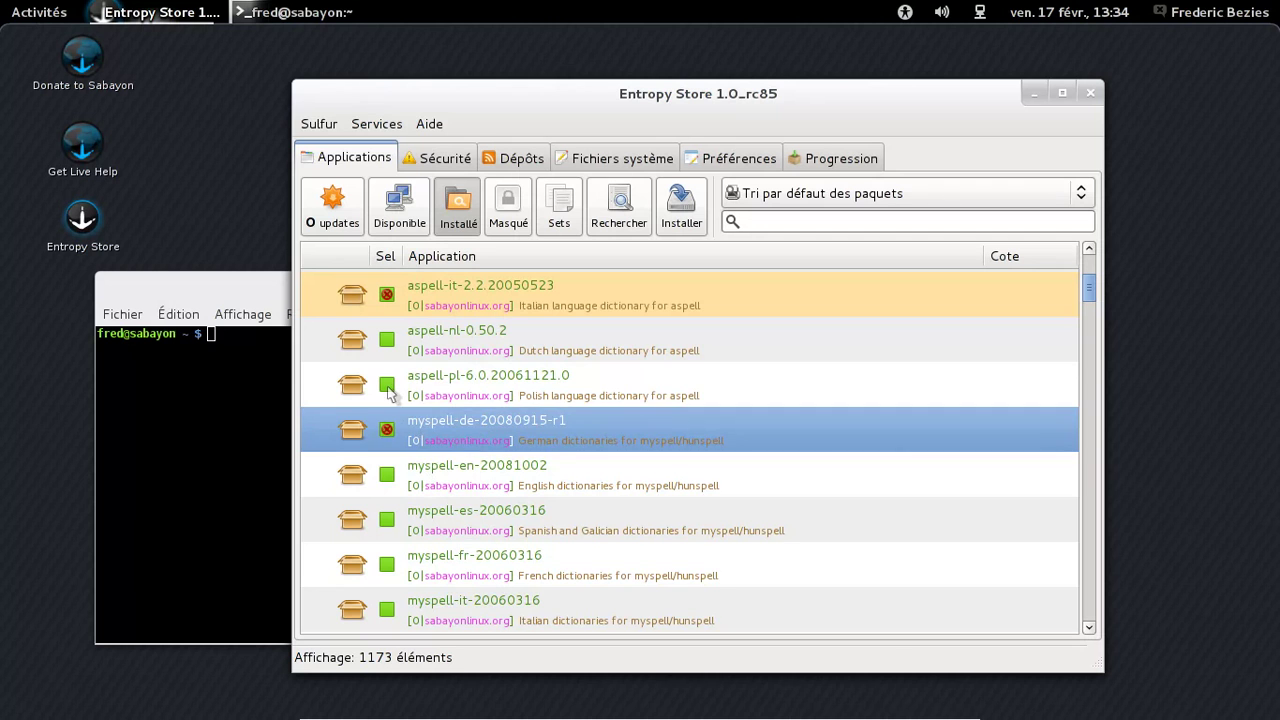
# Mark the Polish and Dutch aspell dictionaries, aspell-pl-6.0.20061121.0 and aspell-nl-0.50.2, for purging.
pyautogui.click(388, 390)
pyautogui.rightClick(390, 397)
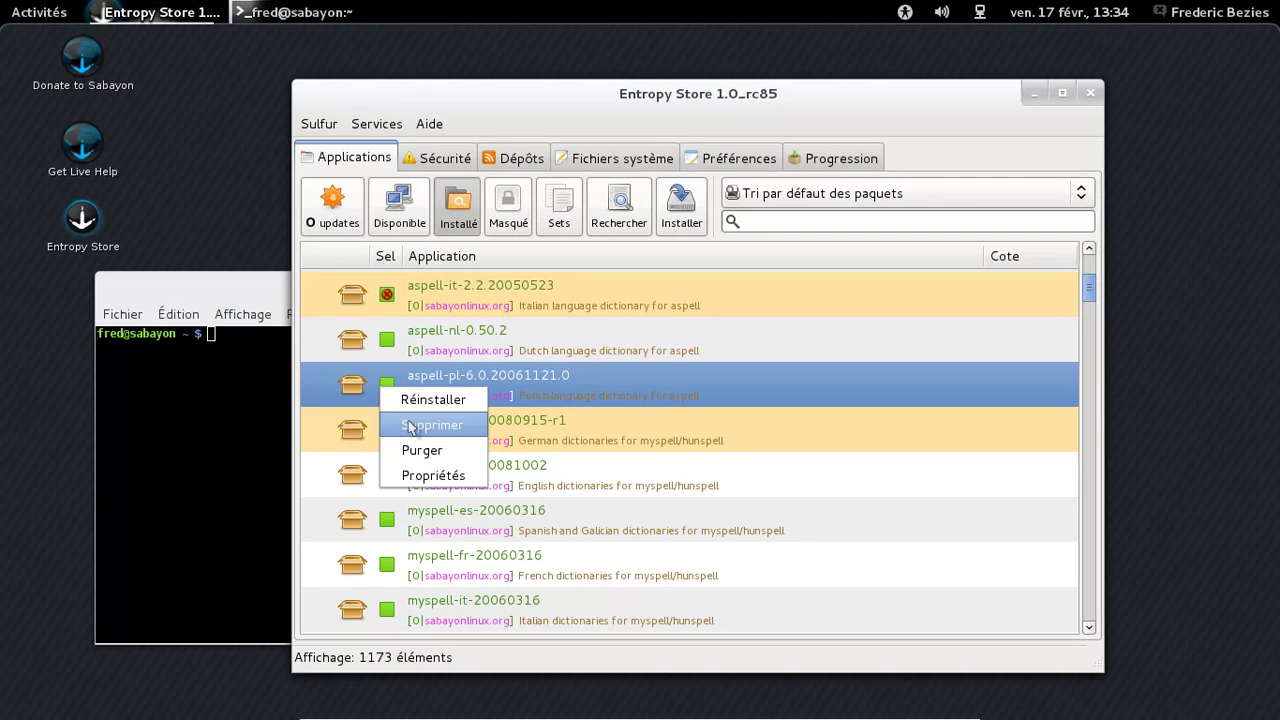
pyautogui.click(421, 450)
pyautogui.click(392, 342)
pyautogui.rightClick(392, 344)
pyautogui.click(421, 405)
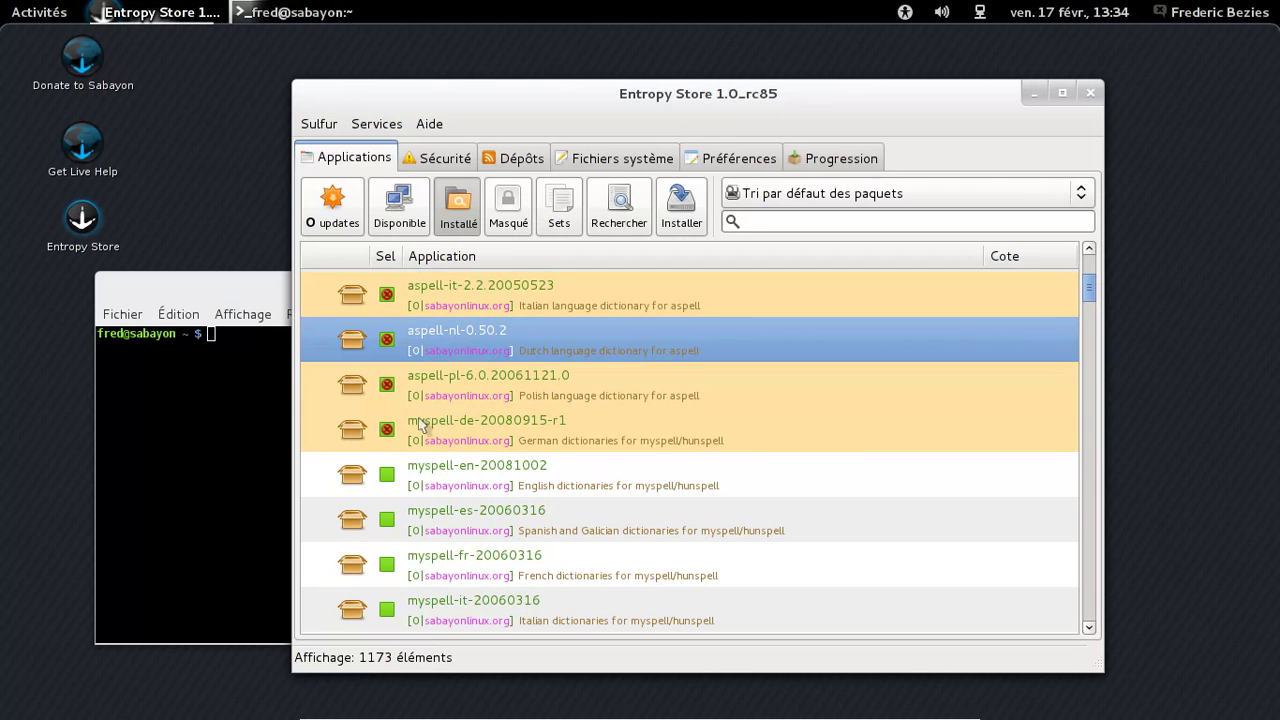
# Mark the Spanish, Italian and Dutch myspell dictionaries (myspell-es, myspell-it and myspell-nl) for purging.
pyautogui.click(393, 521)
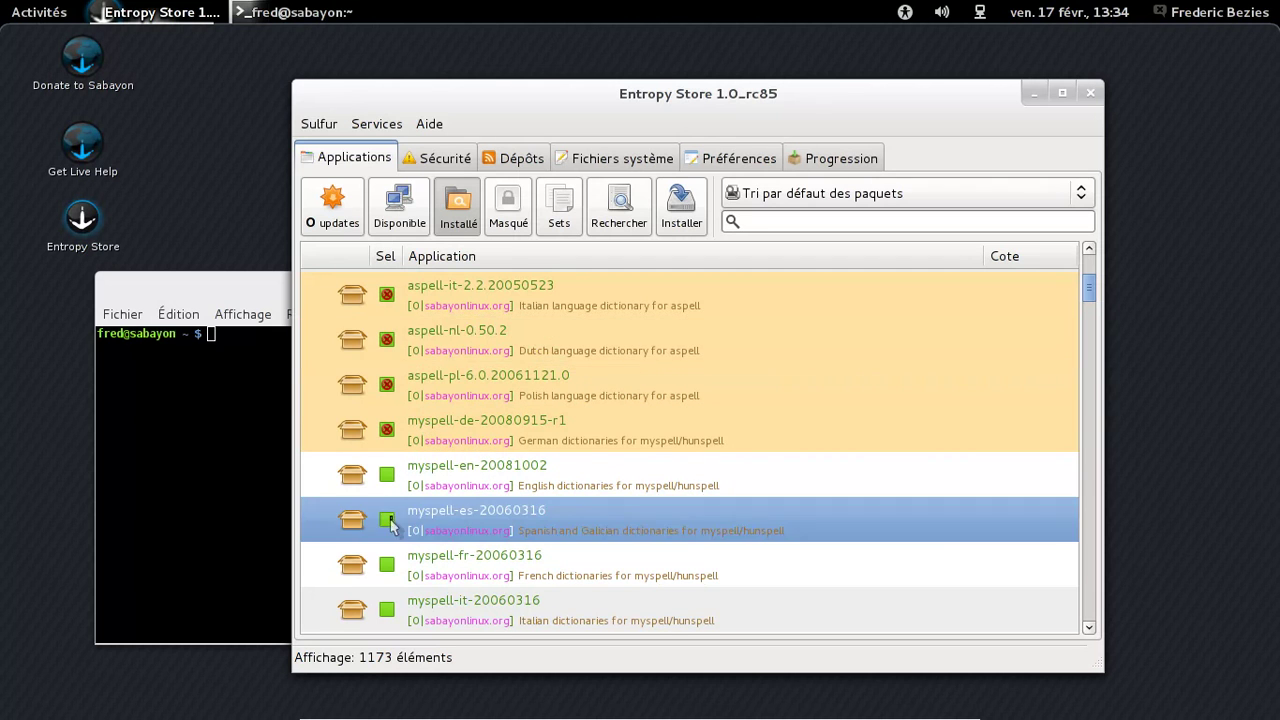
pyautogui.rightClick(393, 522)
pyautogui.click(424, 590)
pyautogui.scroll(-3, 690, 480)
pyautogui.click(393, 427)
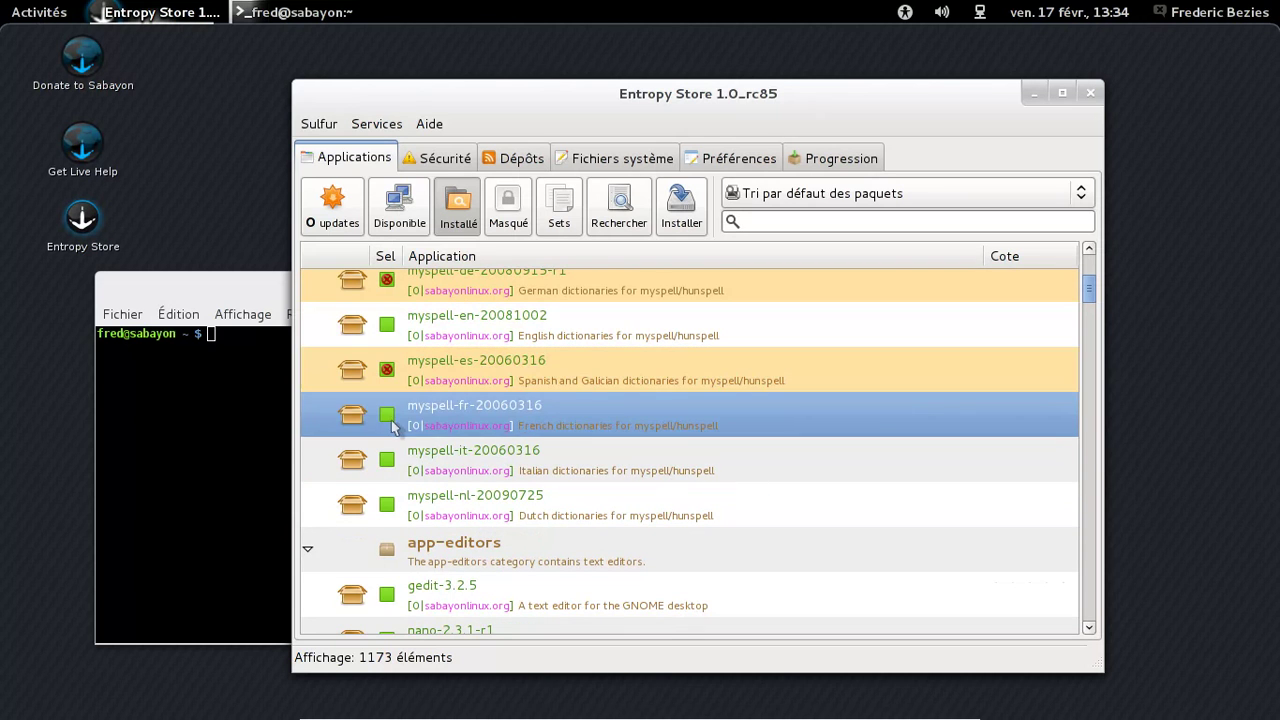
pyautogui.click(396, 462)
pyautogui.rightClick(396, 463)
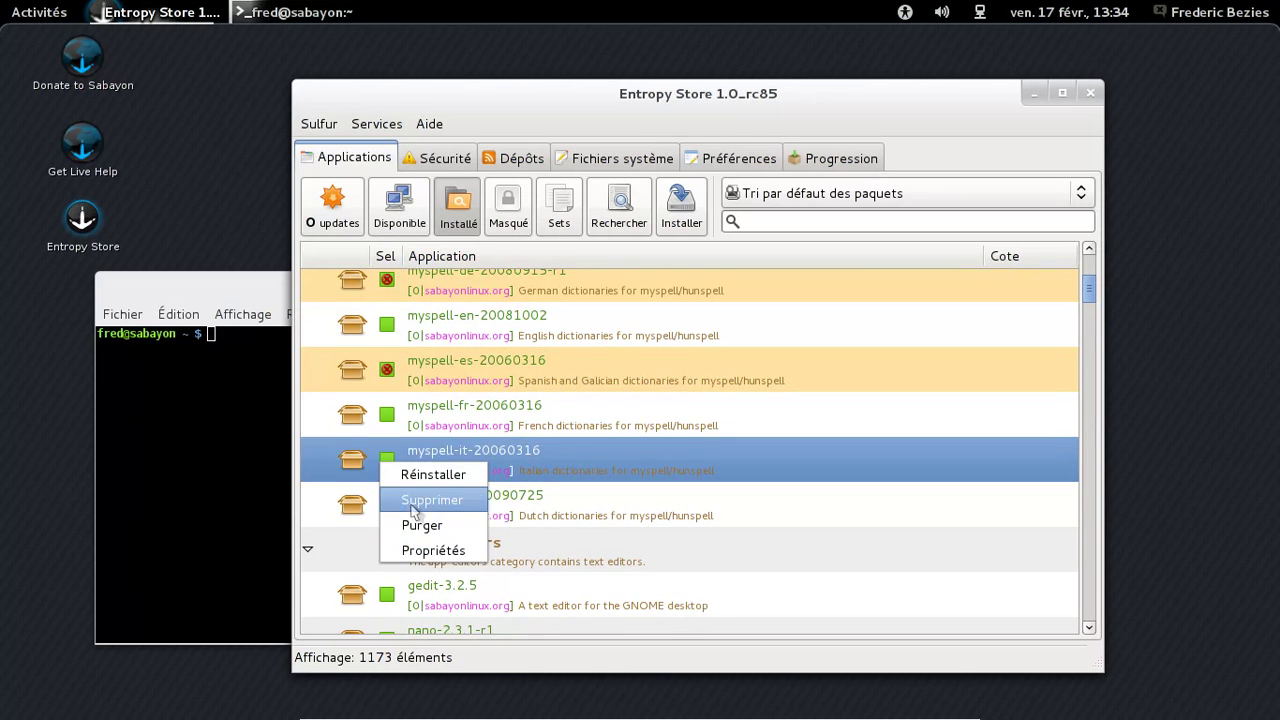
pyautogui.click(418, 527)
pyautogui.click(390, 510)
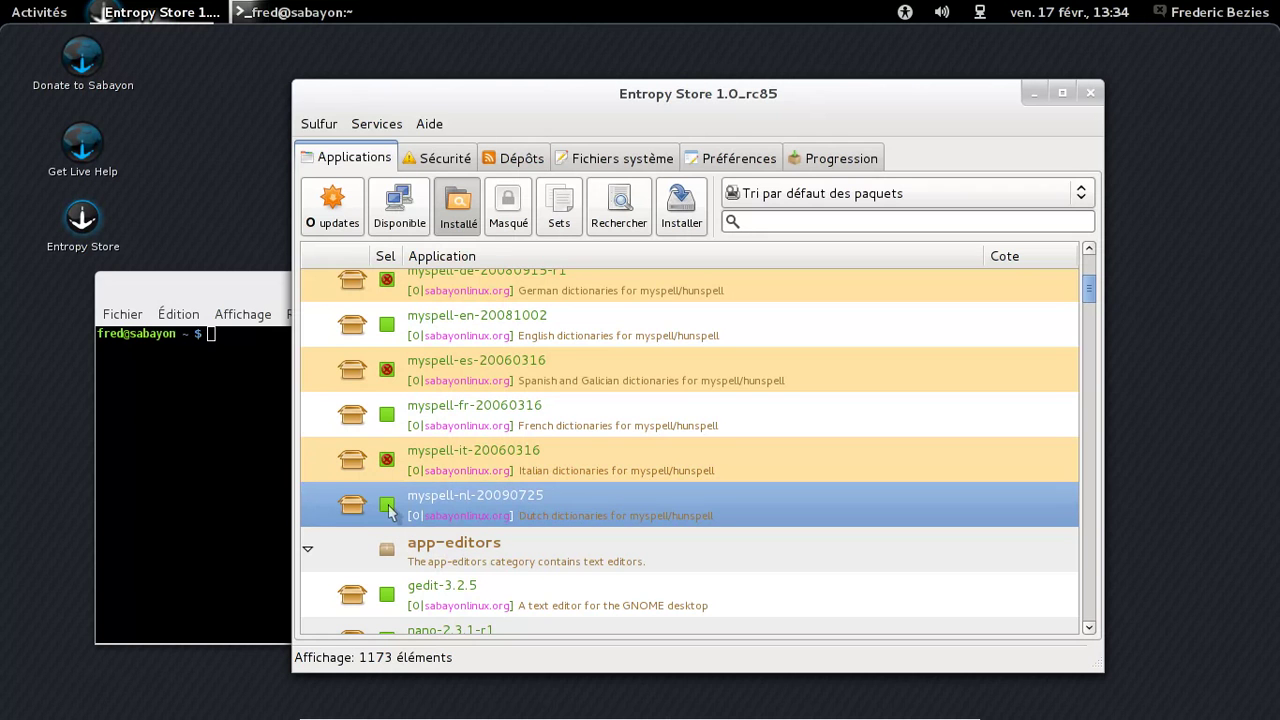
pyautogui.rightClick(390, 510)
pyautogui.click(424, 572)
# Mark wine-1.3.37 in the app-emulation category for purging.
pyautogui.scroll(-5, 853, 450)
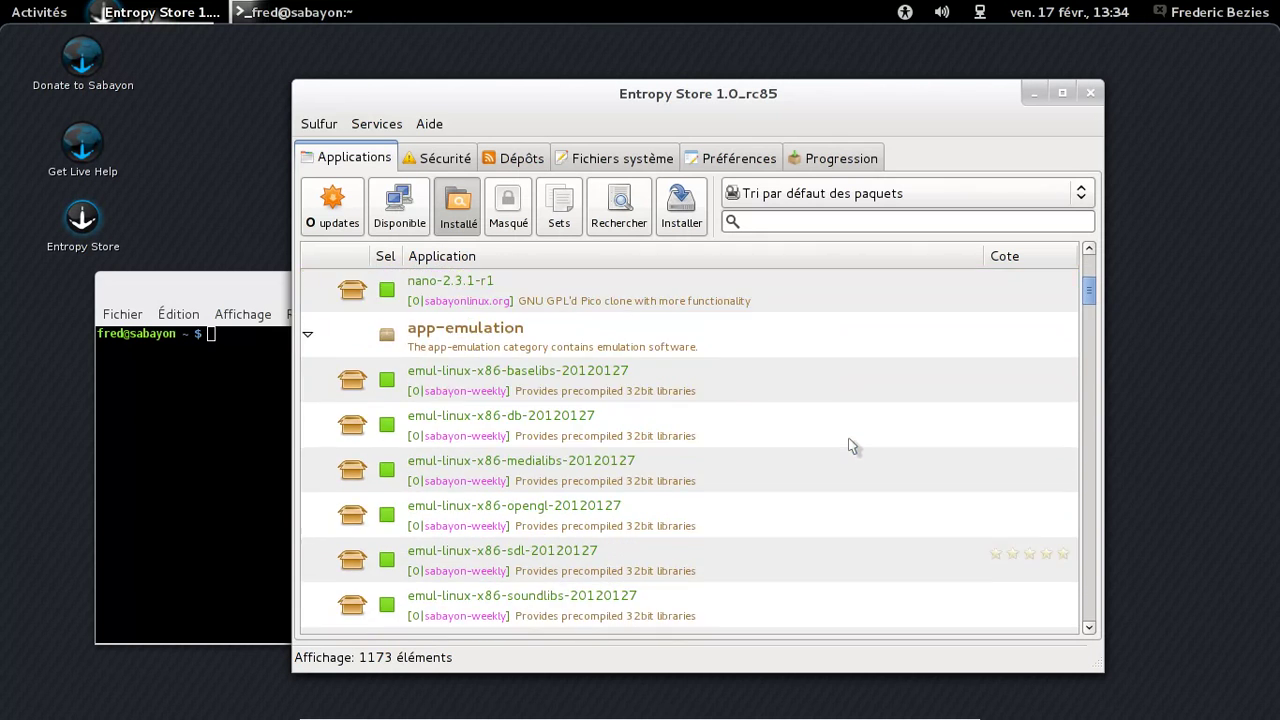
pyautogui.scroll(-5, 848, 445)
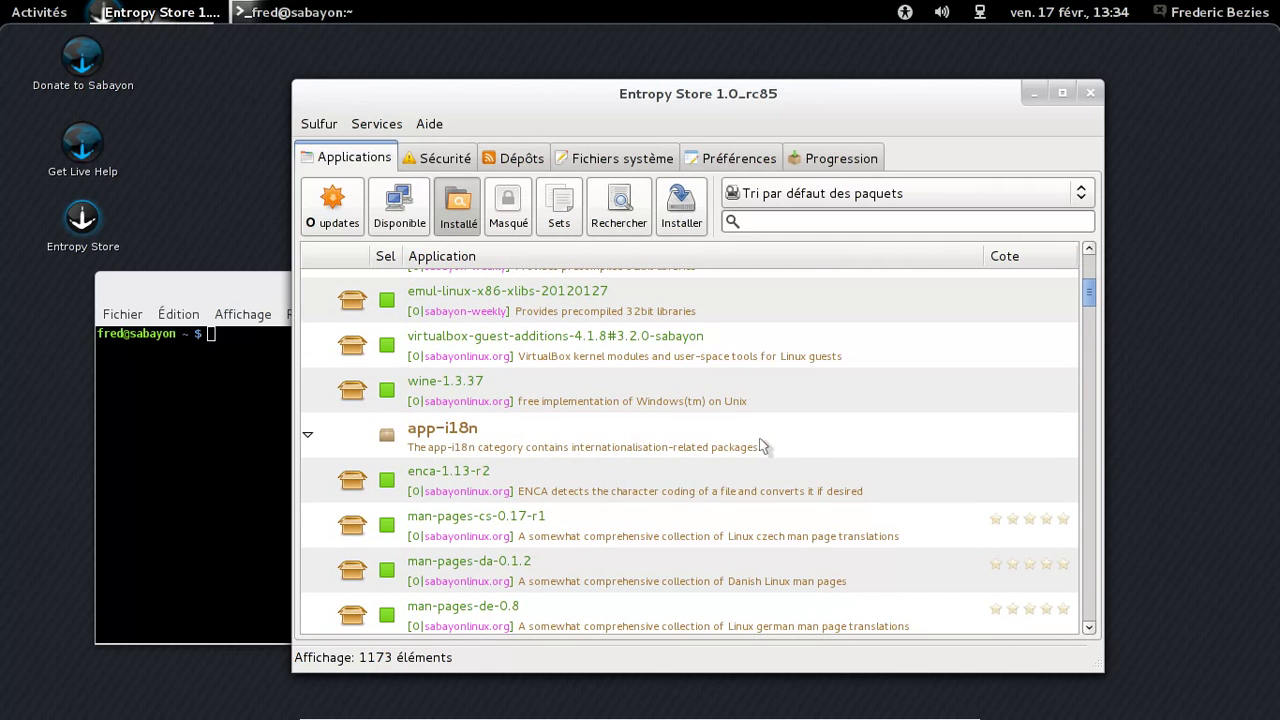
pyautogui.click(393, 397)
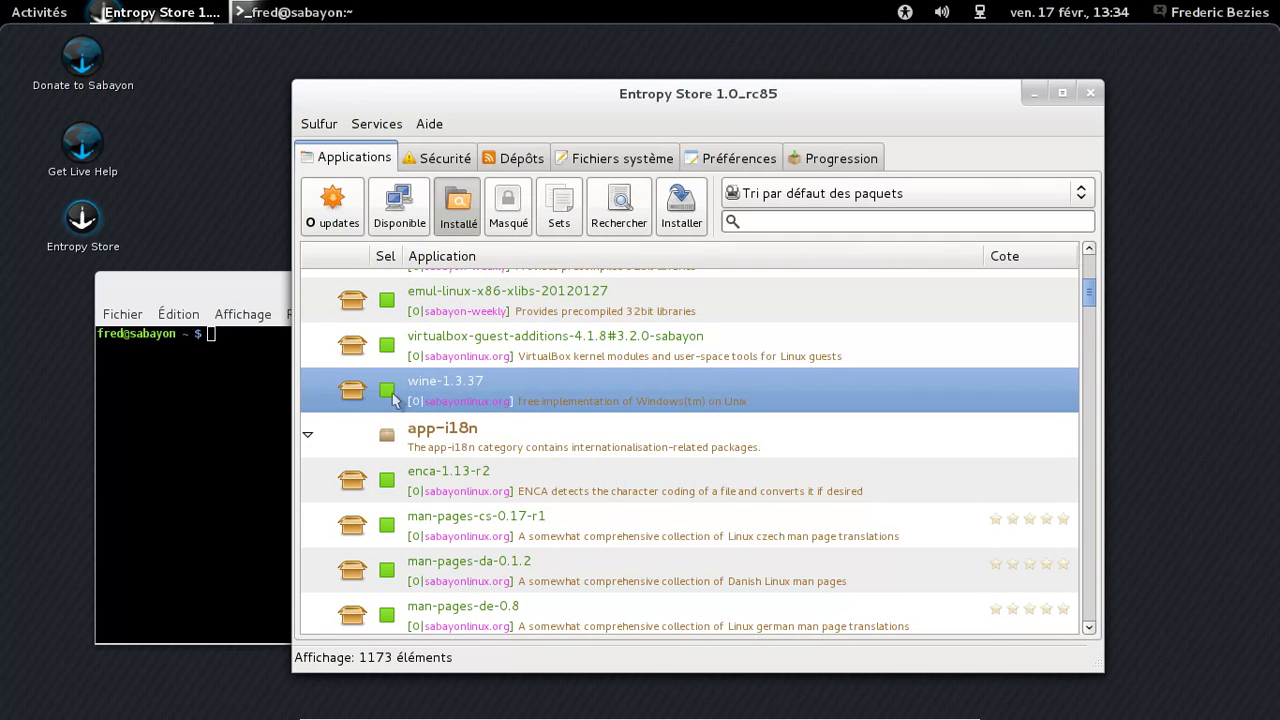
pyautogui.rightClick(393, 399)
pyautogui.click(432, 457)
# Look through the app-i18n man page packages and mark the nvidiabl-0.72#3.2.0-sabayon driver in app-laptop for purging.
pyautogui.scroll(-2, 596, 420)
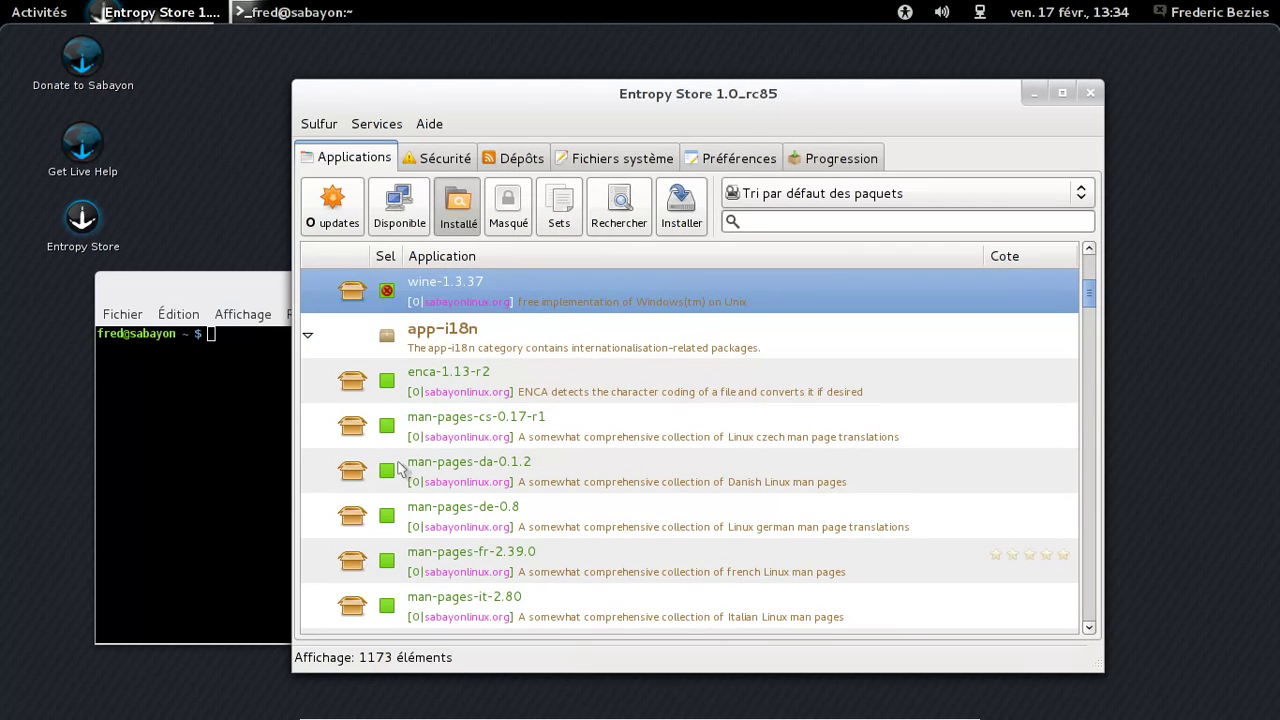
pyautogui.click(395, 428)
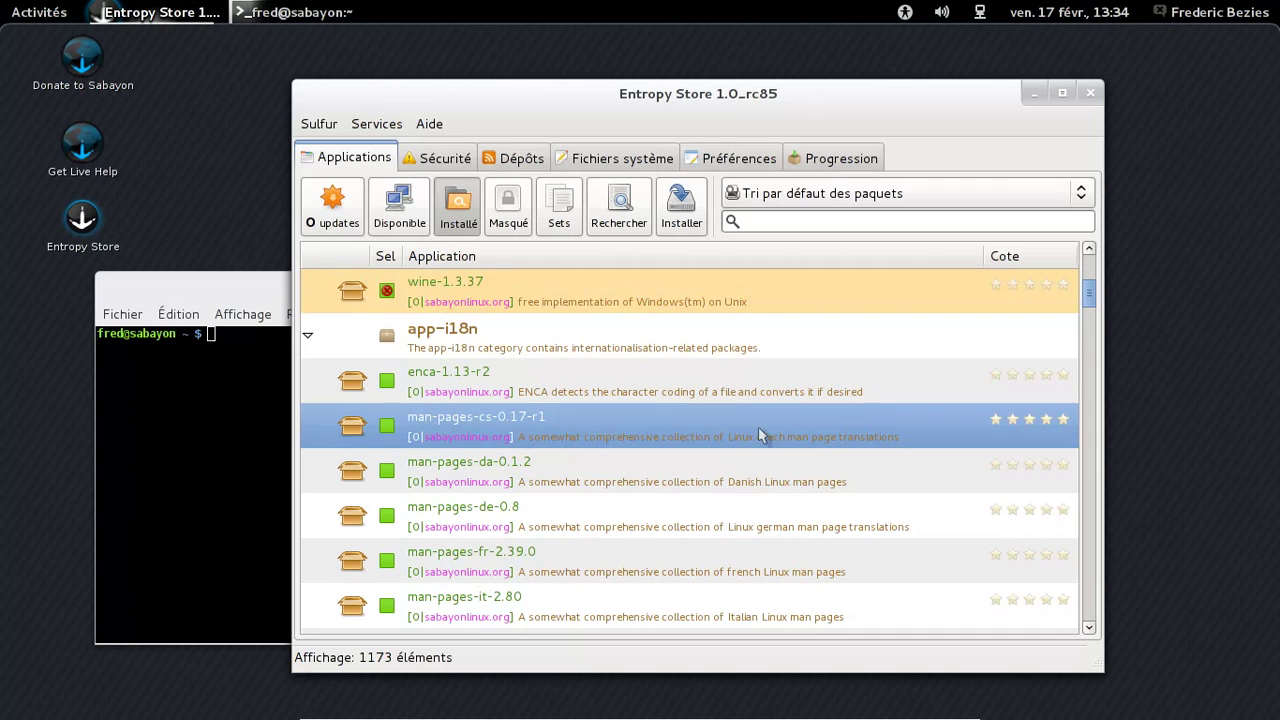
pyautogui.scroll(-5, 758, 427)
pyautogui.scroll(-5, 758, 435)
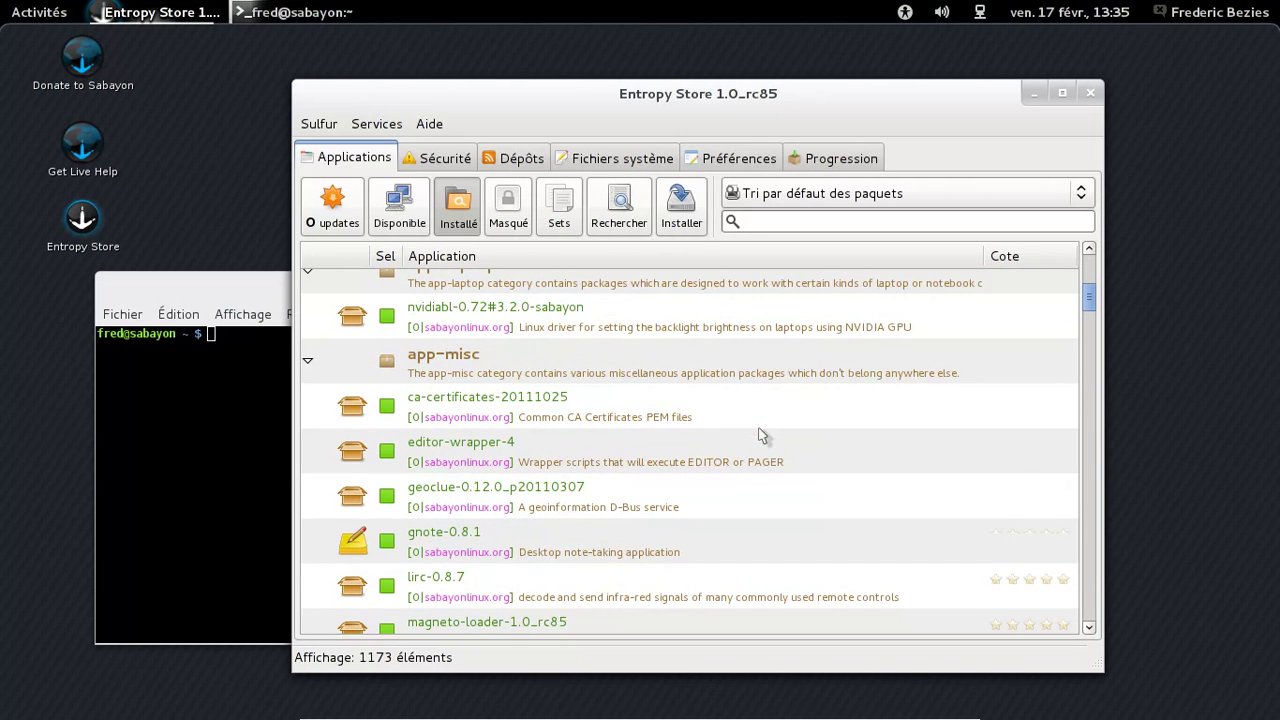
pyautogui.scroll(2, 758, 435)
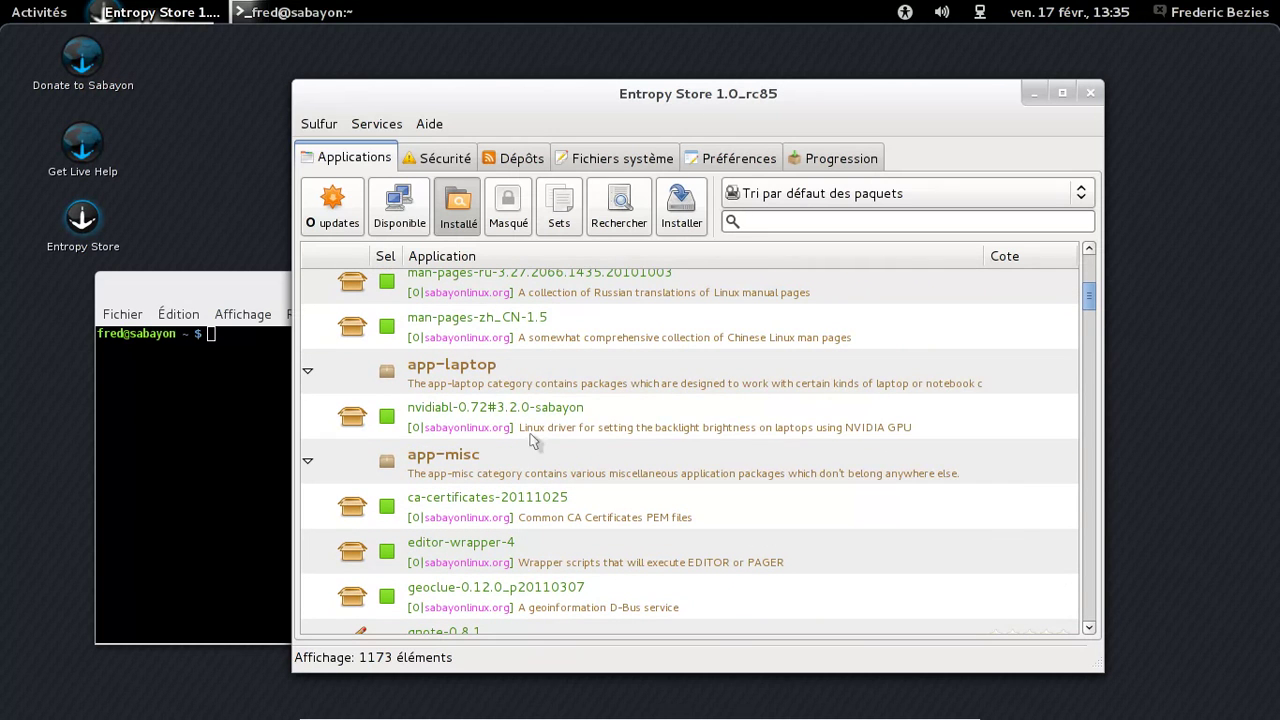
pyautogui.click(467, 421)
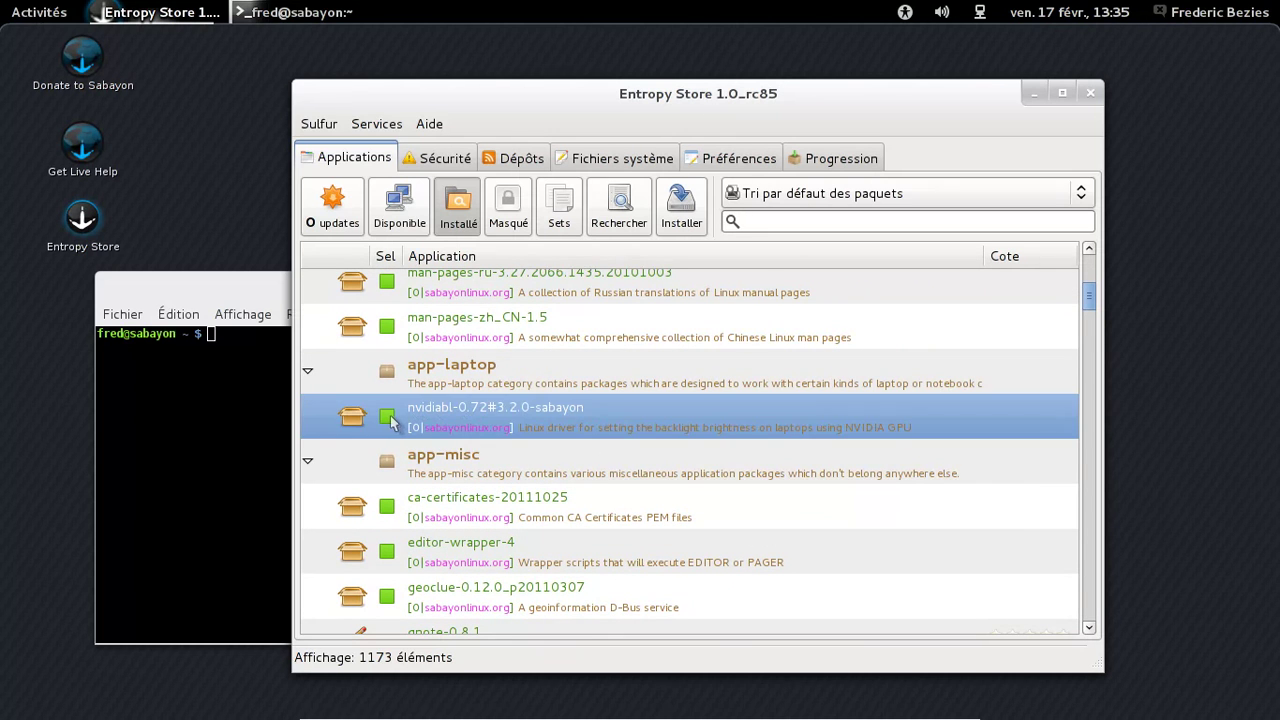
pyautogui.click(393, 424)
pyautogui.click(417, 482)
# Mark the German and Spanish LibreOffice localisations, libreoffice-l10n-de-3.4.4.2 and libreoffice-l10n-es-3.4.4.2, in app-office for purging.
pyautogui.scroll(-5, 686, 445)
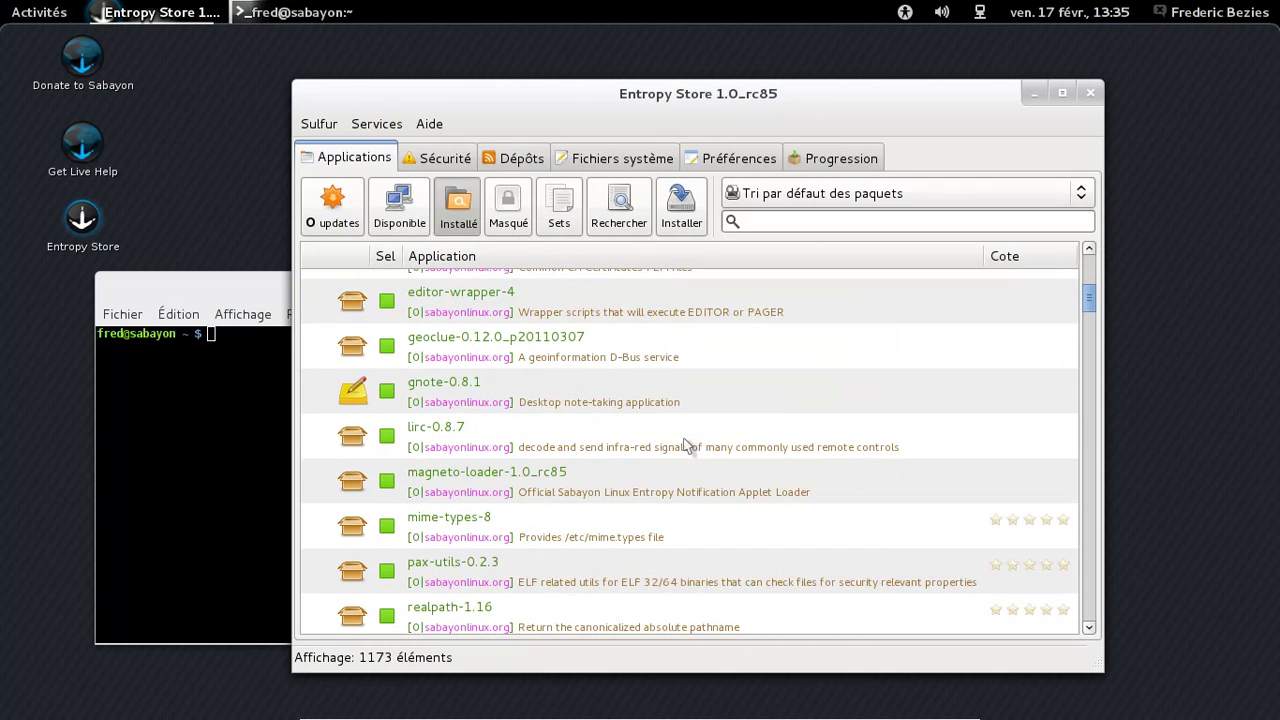
pyautogui.scroll(-2, 686, 445)
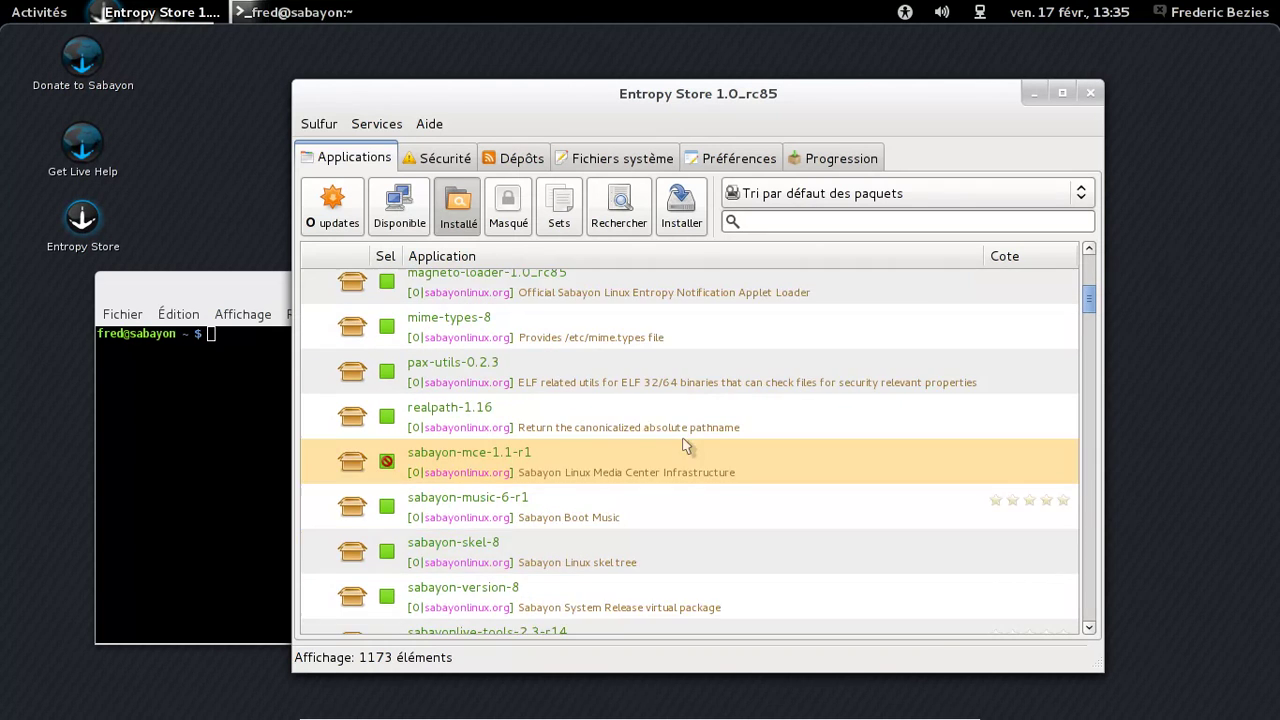
pyautogui.scroll(-5, 686, 445)
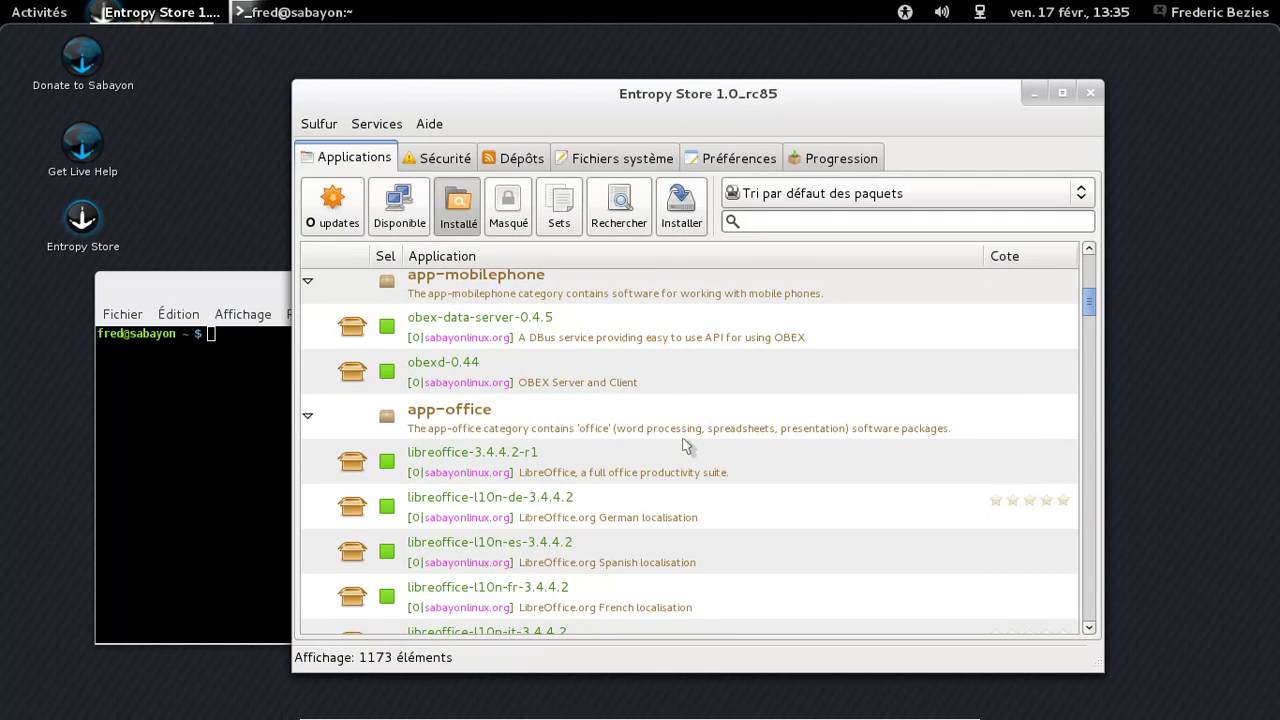
pyautogui.scroll(-1, 686, 445)
pyautogui.click(393, 470)
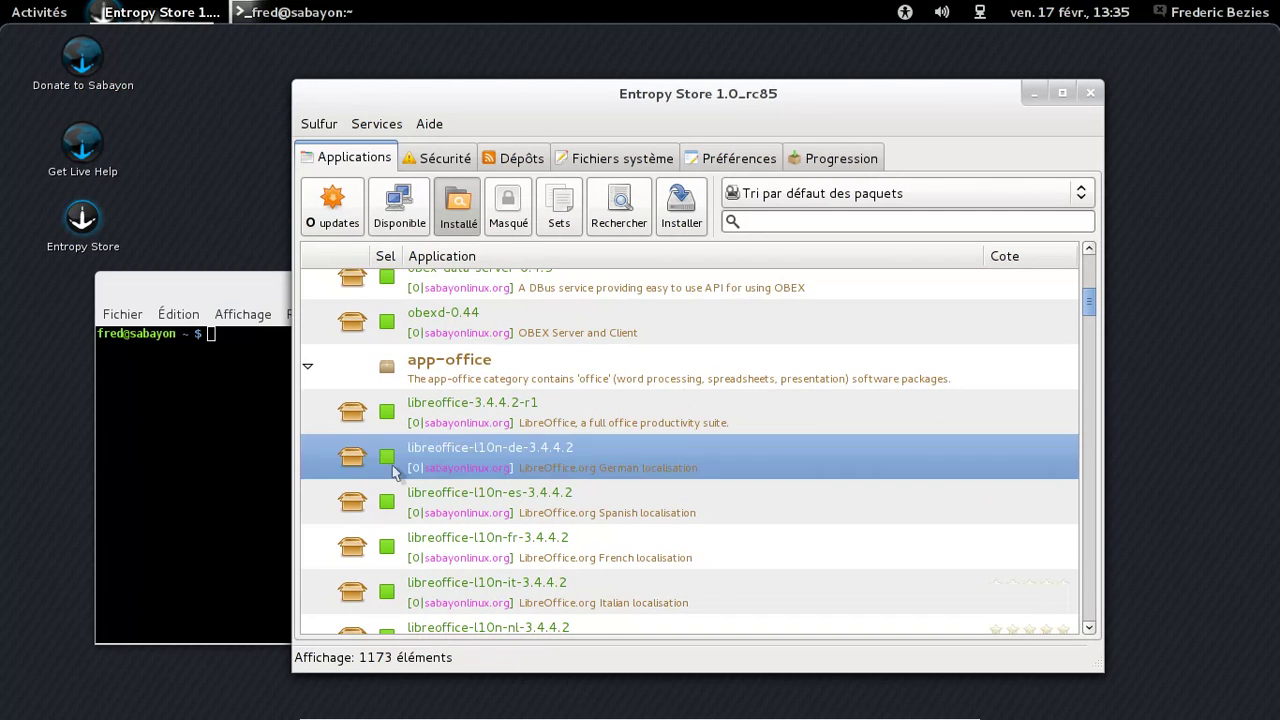
pyautogui.rightClick(389, 462)
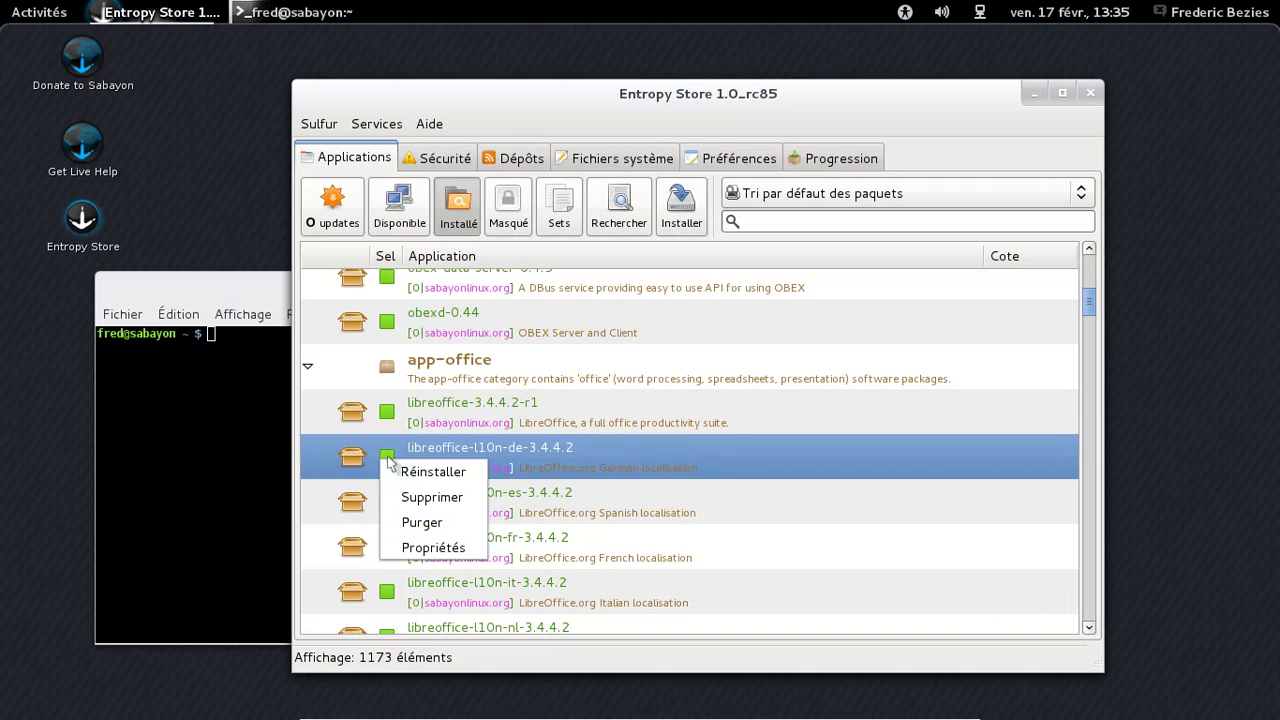
pyautogui.click(422, 524)
pyautogui.click(389, 505)
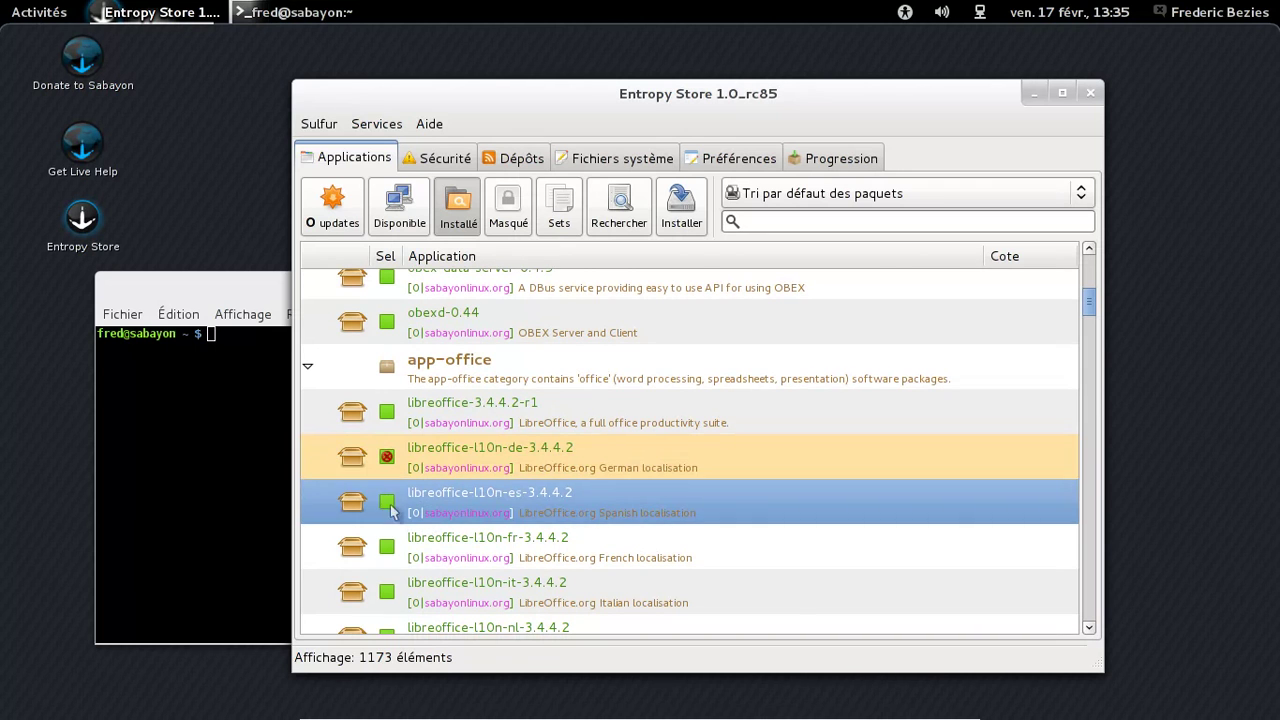
pyautogui.rightClick(389, 507)
pyautogui.click(428, 542)
pyautogui.scroll(-4, 770, 460)
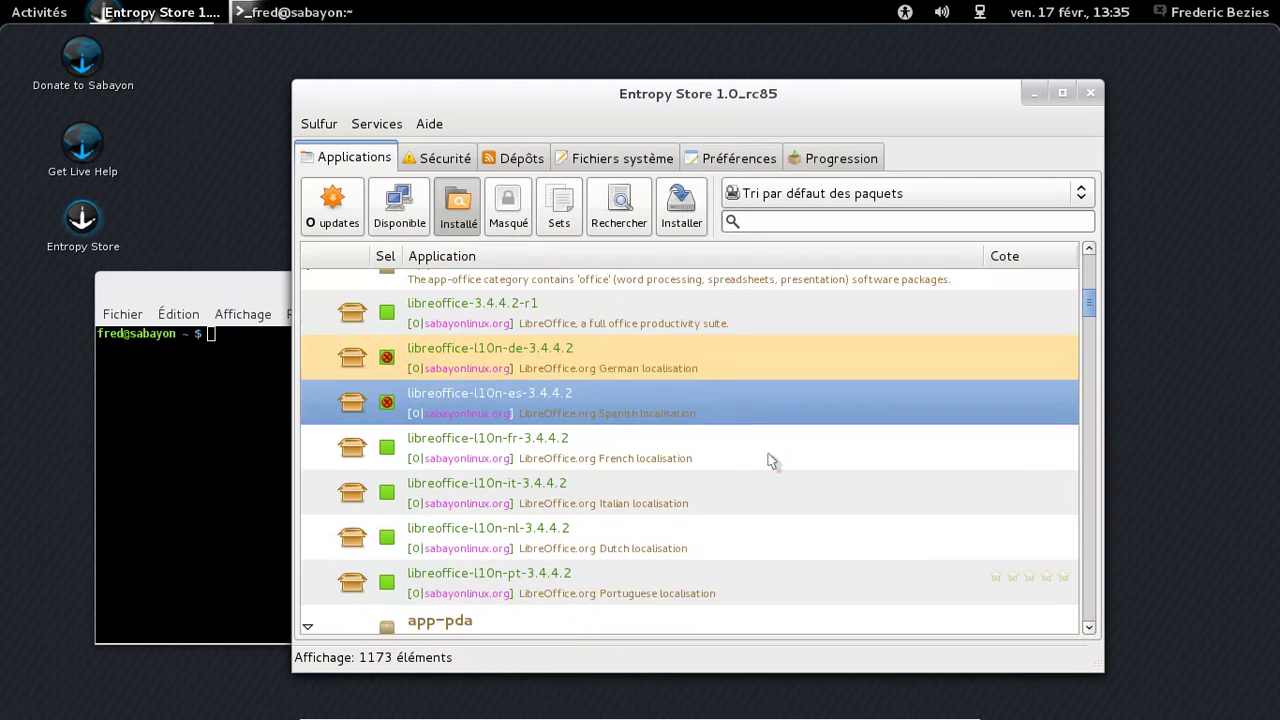
# Mark the Italian, Dutch and Portuguese LibreOffice localisations (libreoffice-l10n-it, -nl and -pt 3.4.4.2) for purging.
pyautogui.click(393, 395)
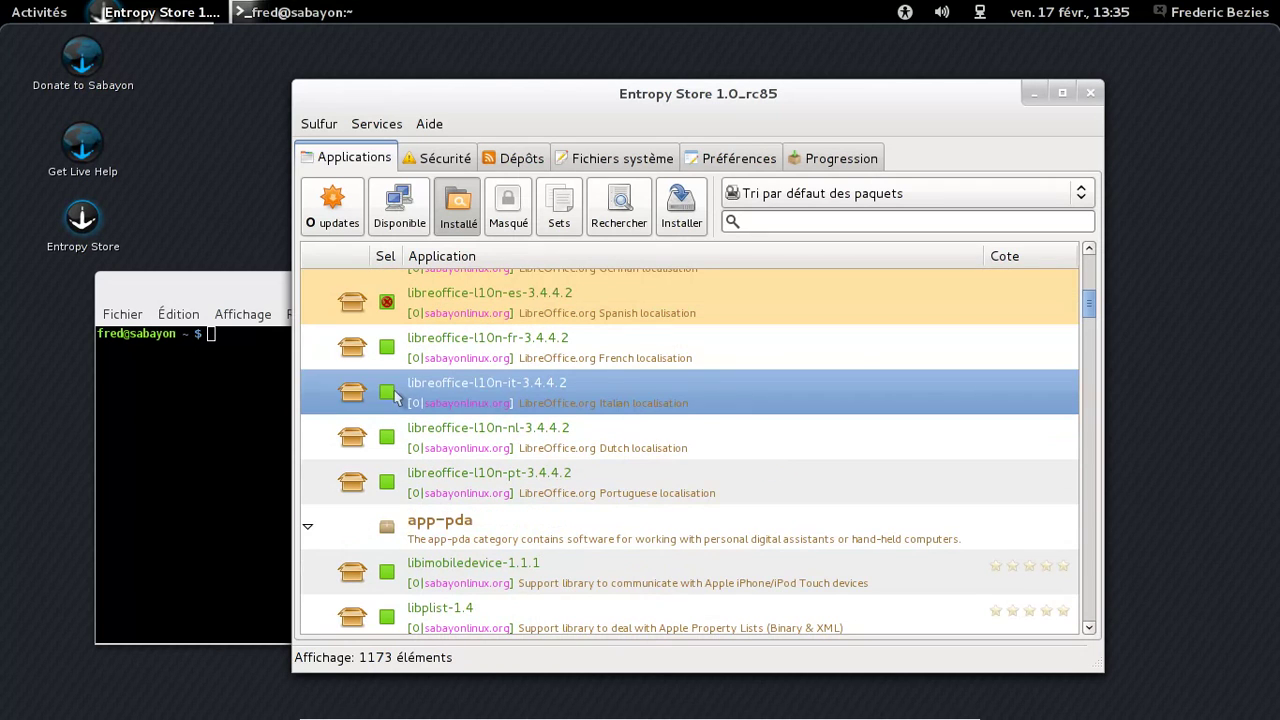
pyautogui.rightClick(395, 396)
pyautogui.click(410, 456)
pyautogui.click(390, 443)
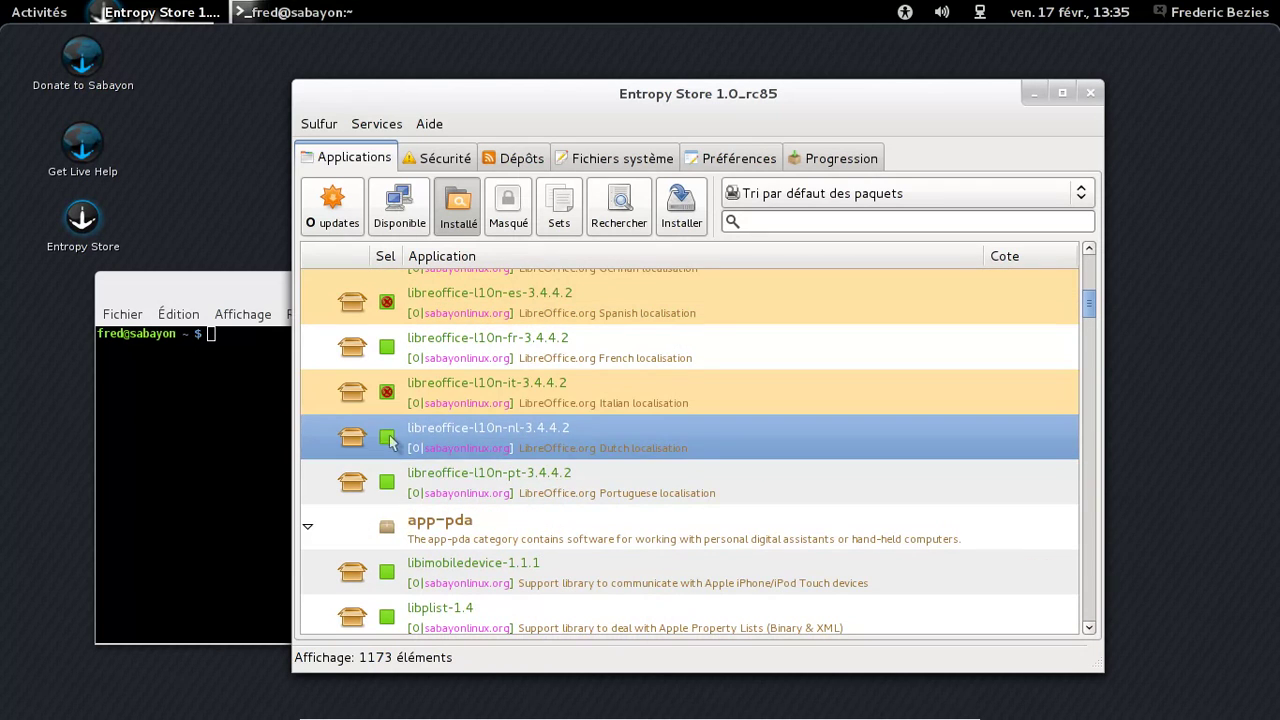
pyautogui.rightClick(390, 443)
pyautogui.click(415, 505)
pyautogui.click(405, 492)
pyautogui.rightClick(382, 486)
pyautogui.click(415, 547)
# Look through the installed app-text, media-gfx and media-libs packages for further removal candidates.
pyautogui.scroll(-6, 697, 460)
pyautogui.scroll(-8, 697, 457)
pyautogui.scroll(-9, 700, 453)
pyautogui.scroll(-3, 700, 450)
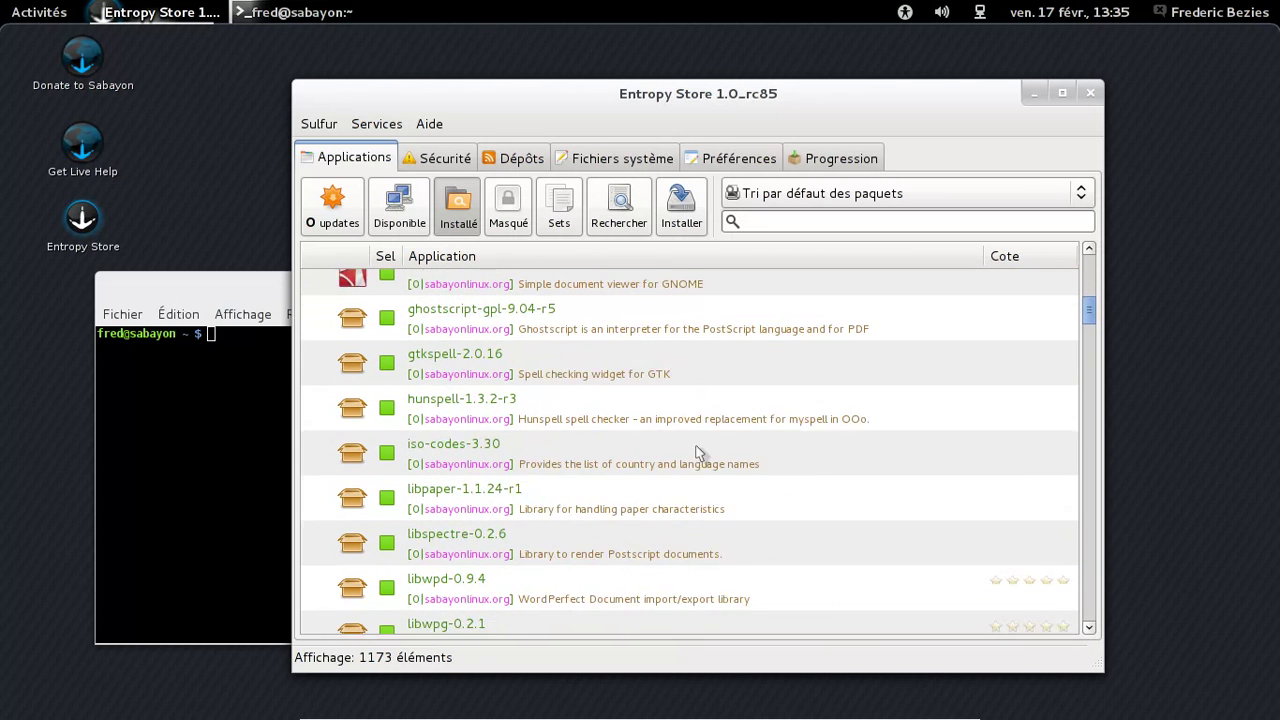
pyautogui.moveTo(1088, 318); pyautogui.dragTo(1094, 419)
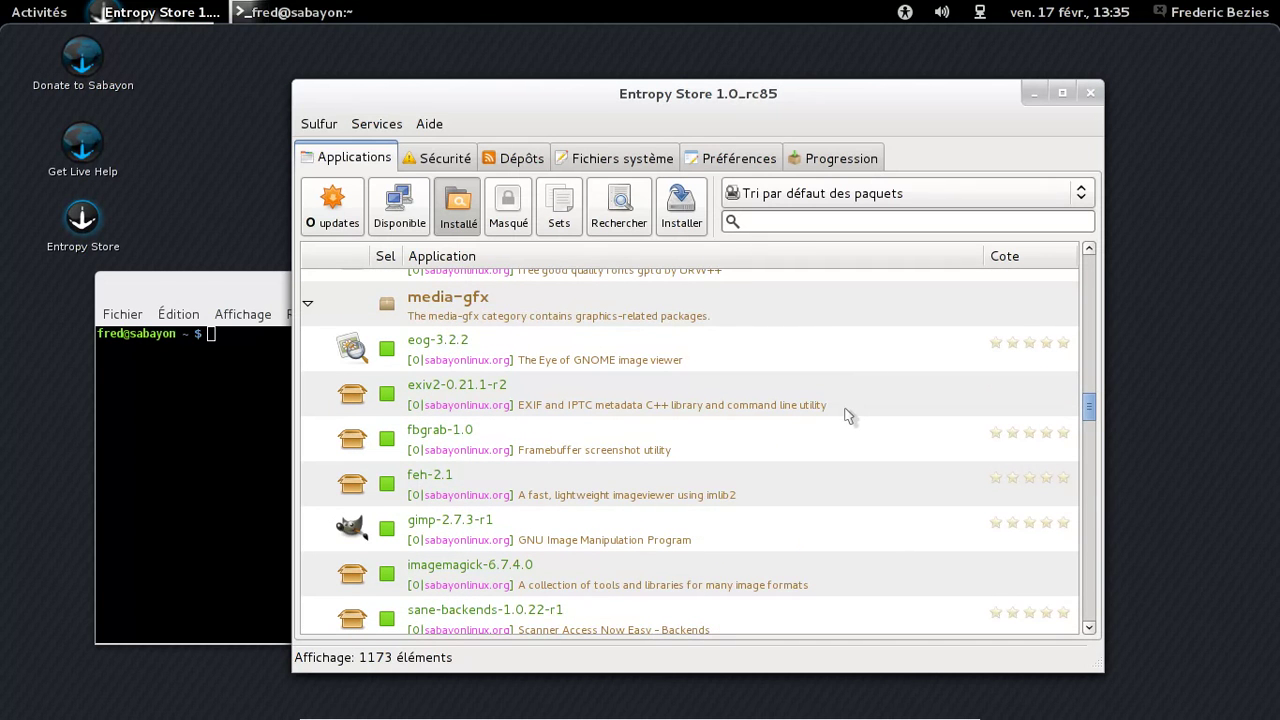
pyautogui.scroll(-5, 841, 409)
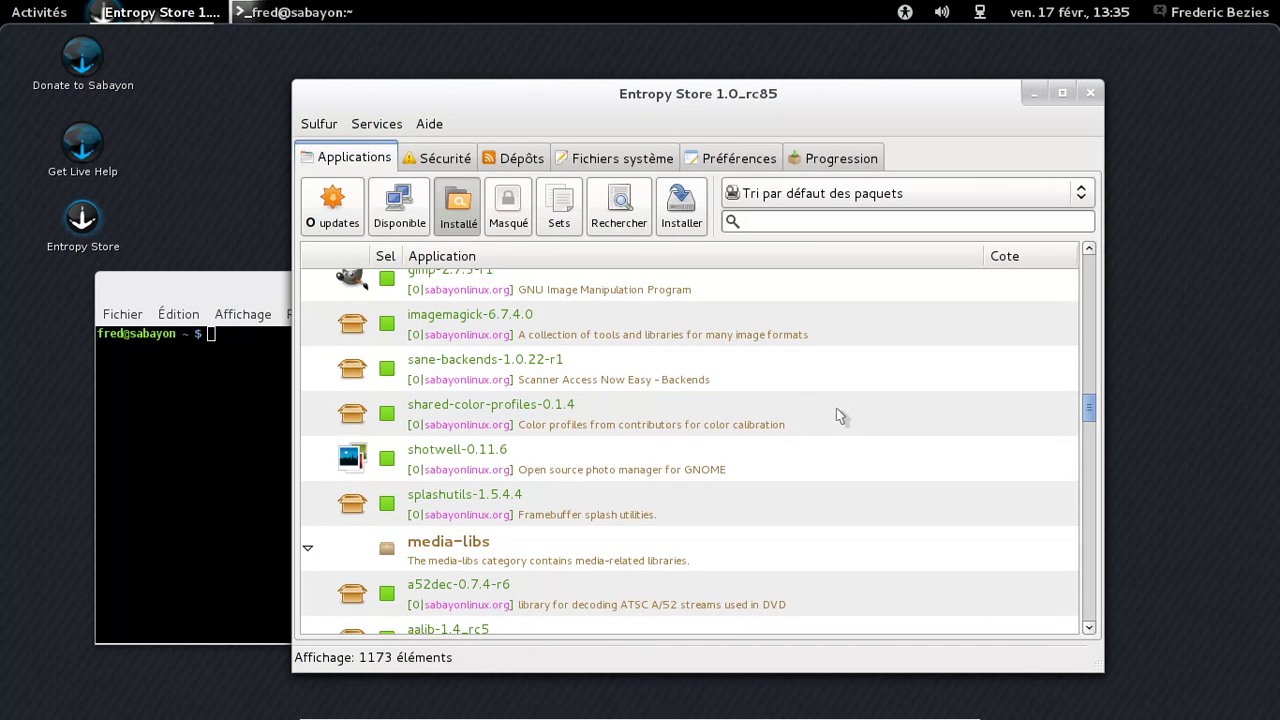
pyautogui.scroll(-8, 838, 413)
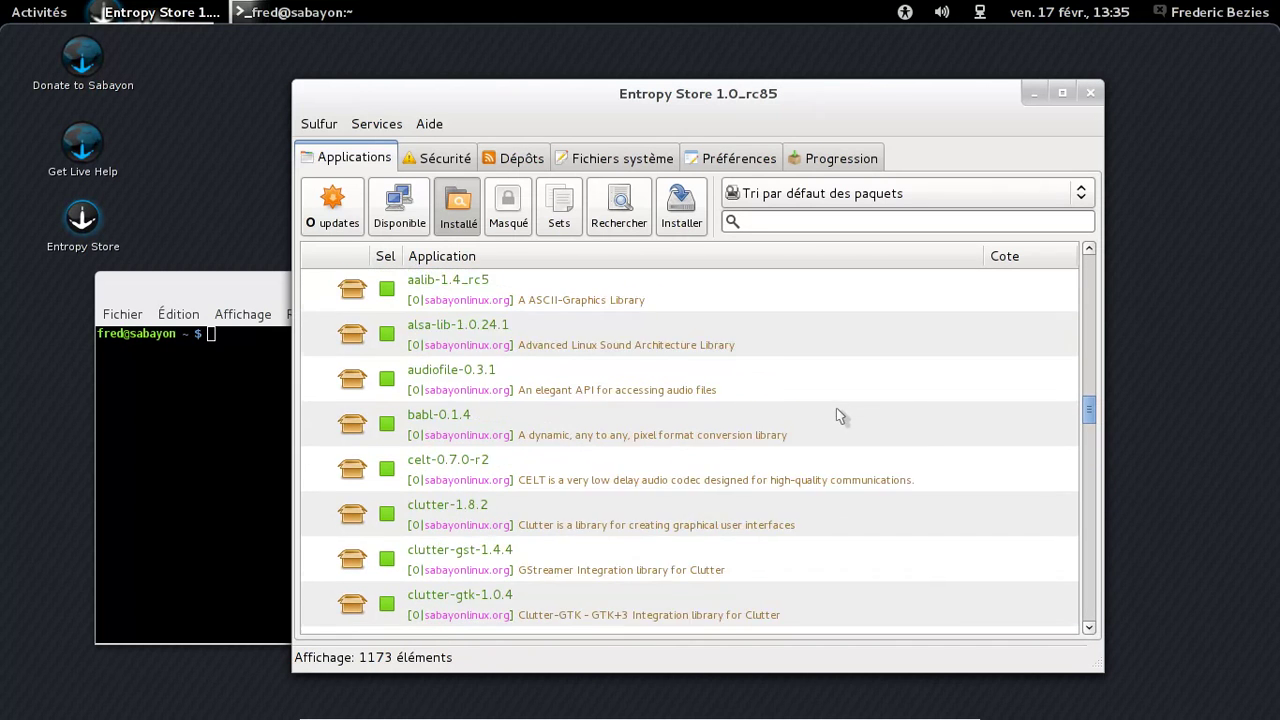
pyautogui.scroll(-12, 838, 414)
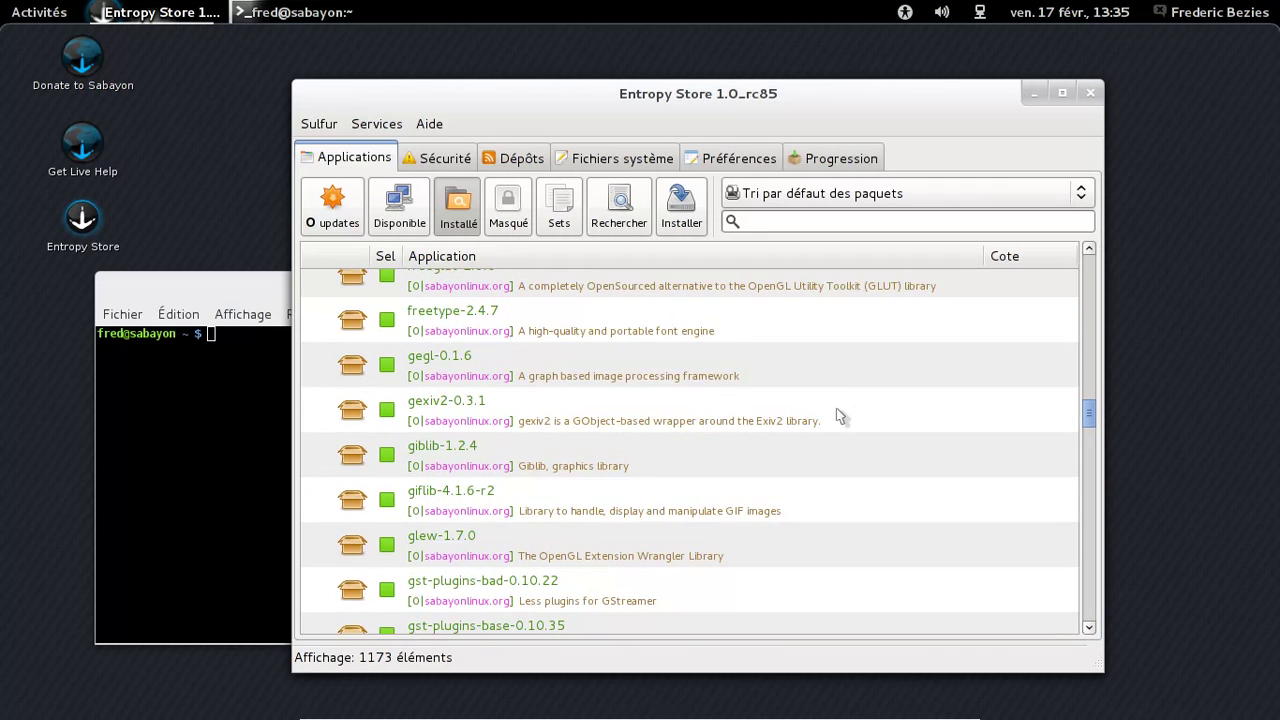
pyautogui.scroll(-13, 838, 415)
pyautogui.scroll(-10, 838, 415)
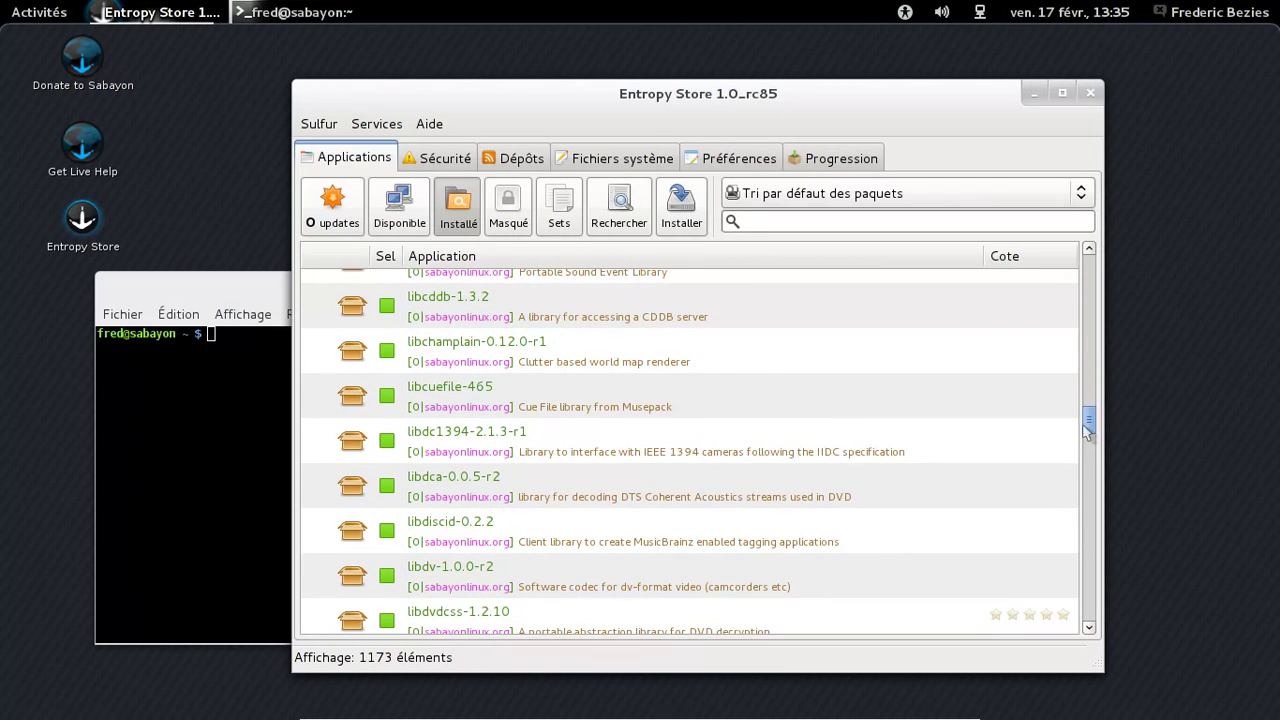
pyautogui.moveTo(1088, 424); pyautogui.dragTo(1086, 452)
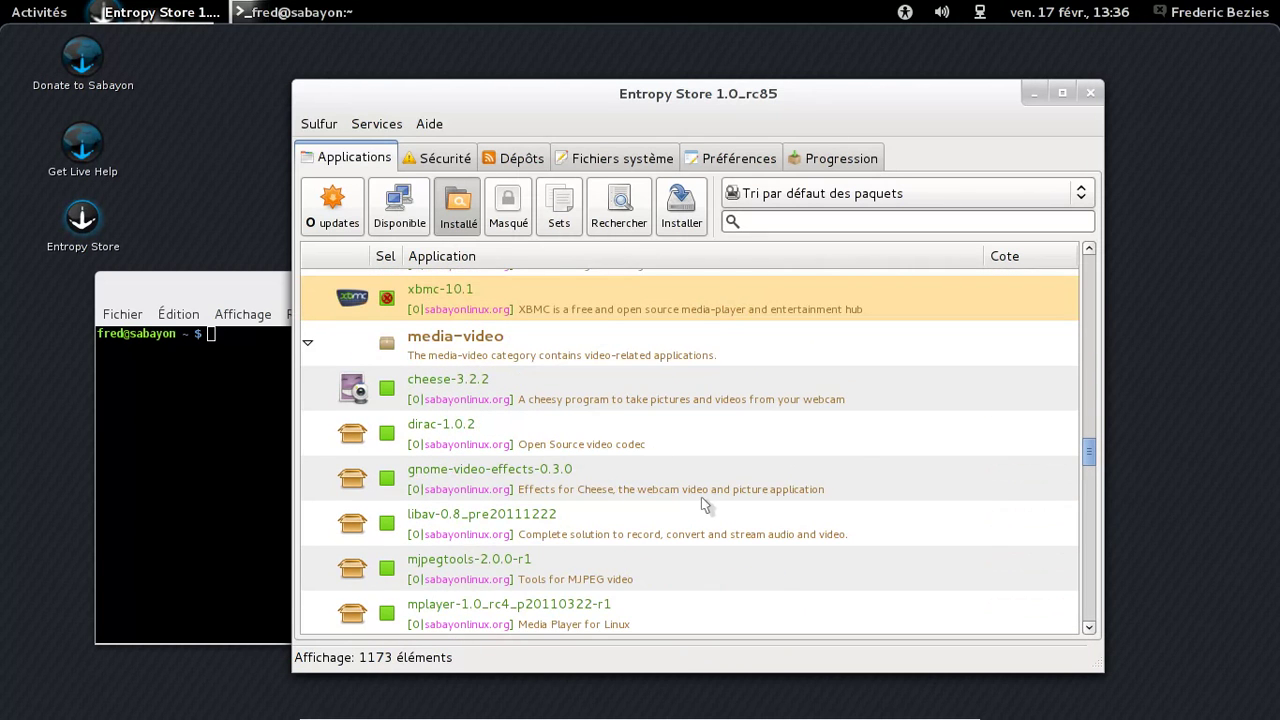
# Mark gnome-ppp-0.3.23-r1 in the net-dialup category for purging.
pyautogui.scroll(-3, 703, 505)
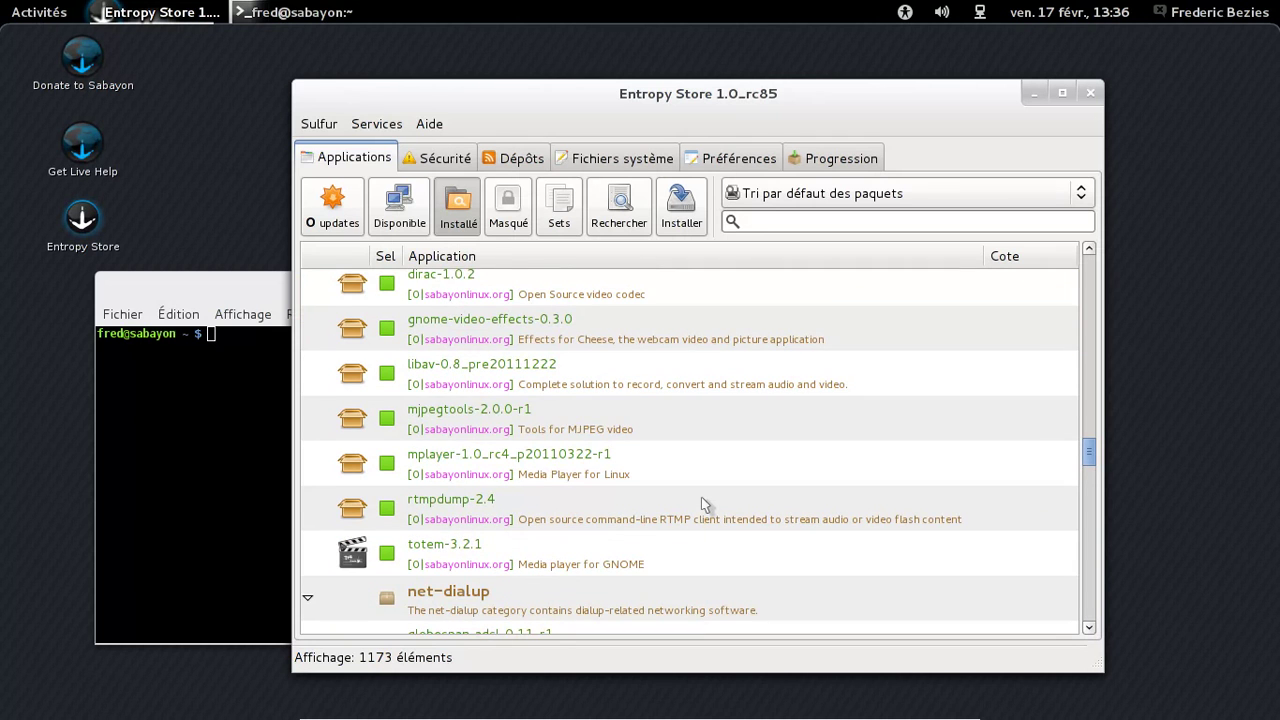
pyautogui.scroll(-4, 701, 497)
pyautogui.click(592, 500)
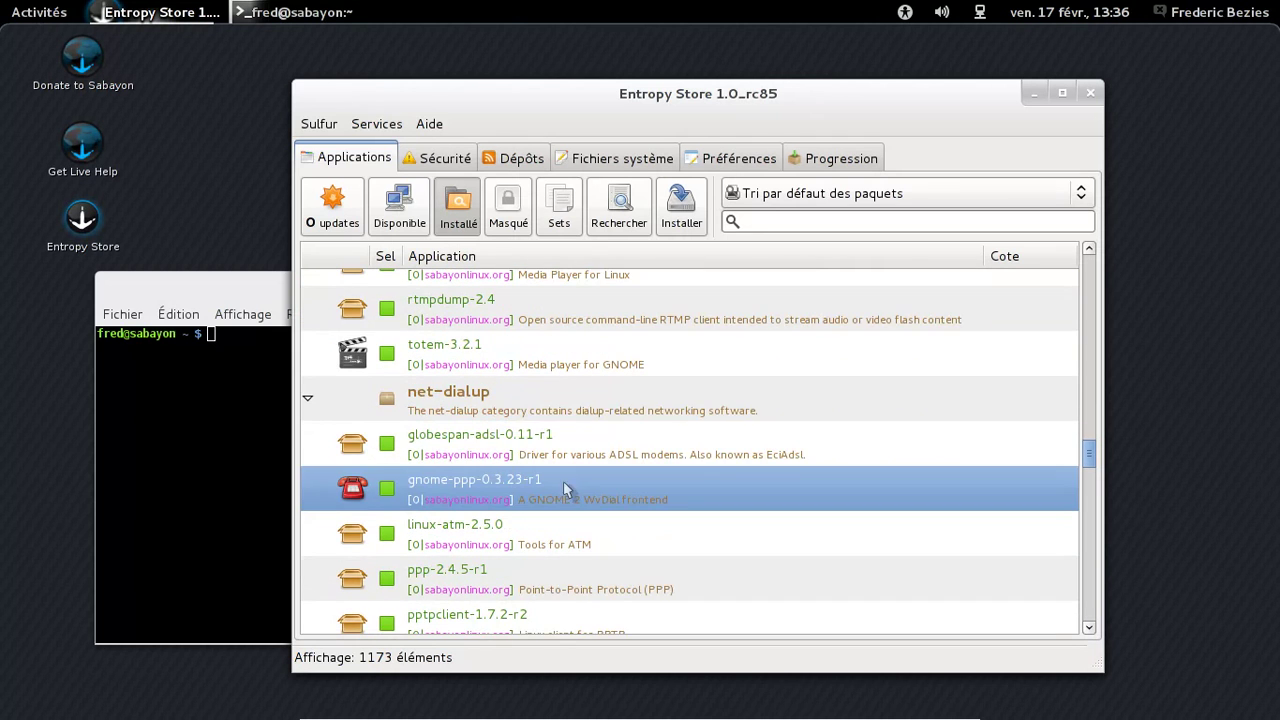
pyautogui.rightClick(396, 498)
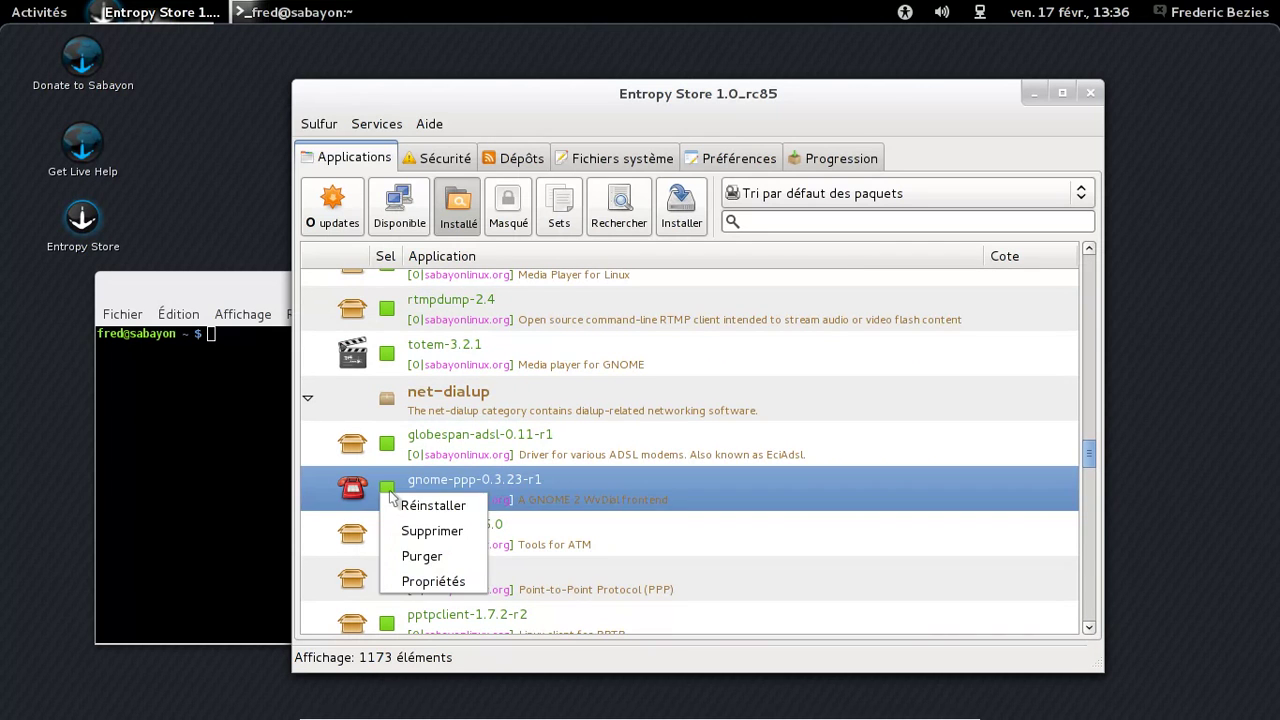
pyautogui.click(408, 555)
pyautogui.scroll(1, 1090, 458)
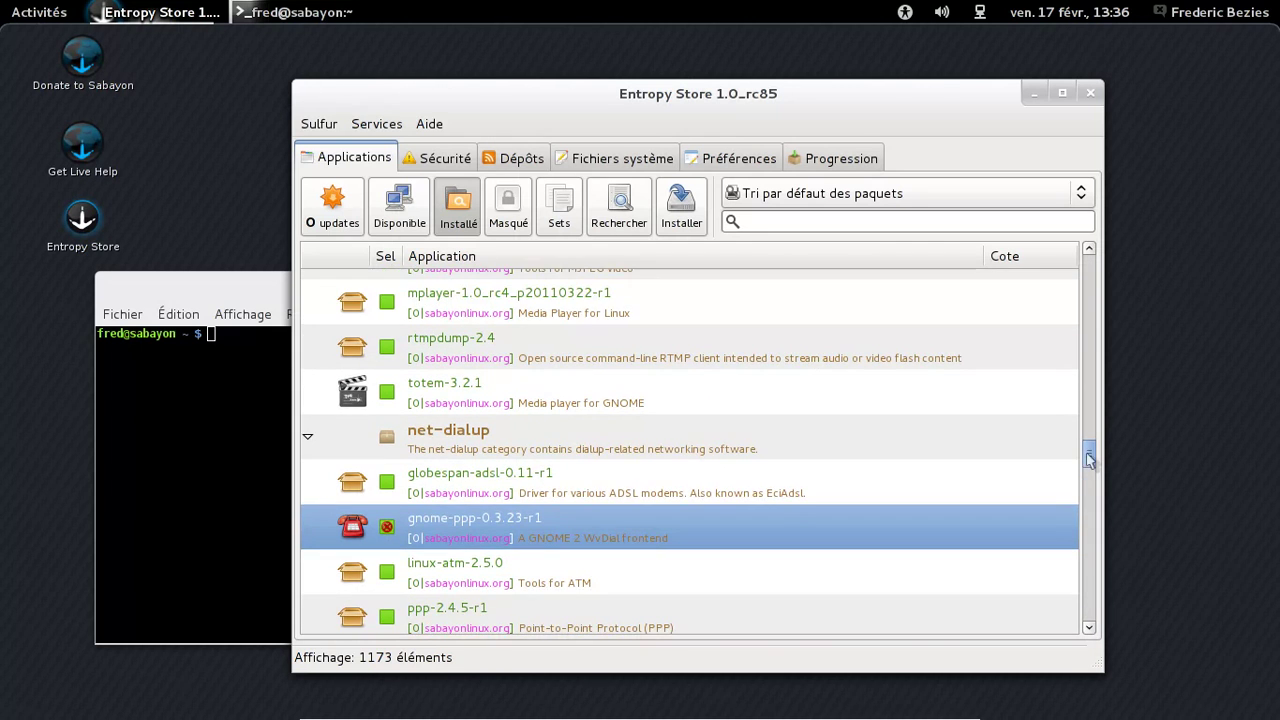
# Look through the remaining installed packages, search them for "sharp", and clear the search.
pyautogui.moveTo(1090, 458); pyautogui.dragTo(1079, 545)
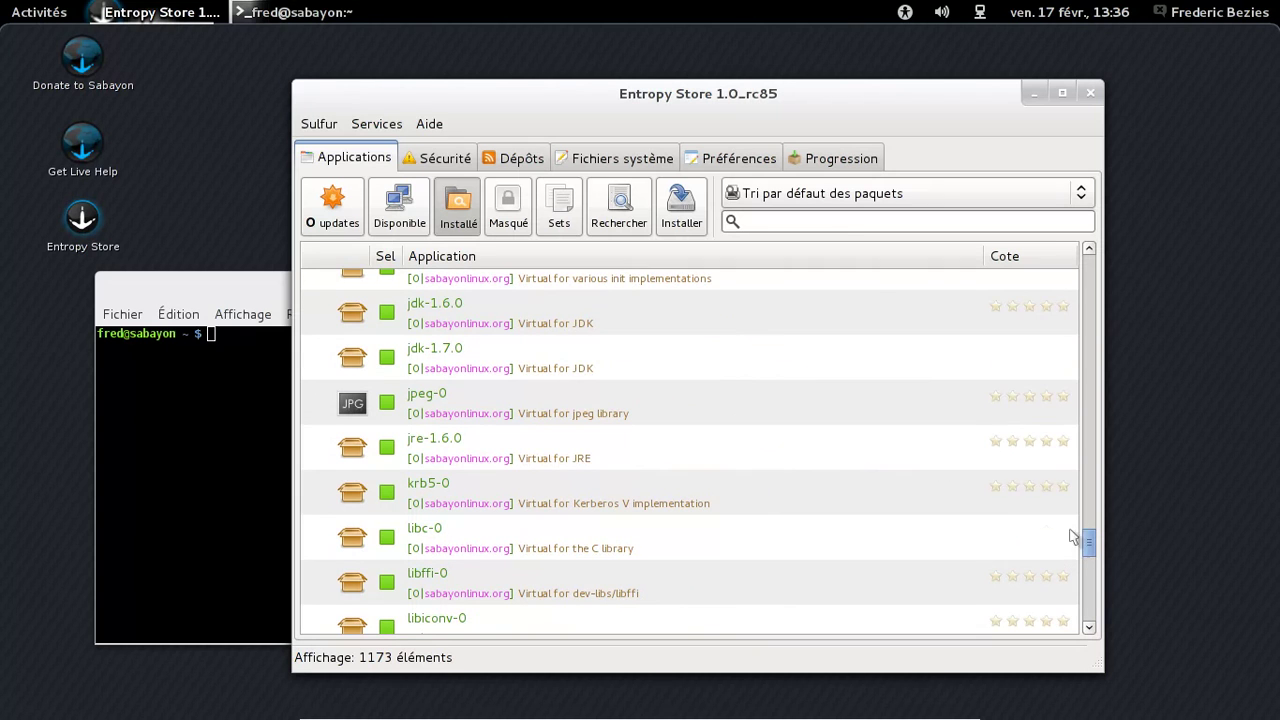
pyautogui.click(830, 224)
pyautogui.write('sharp')
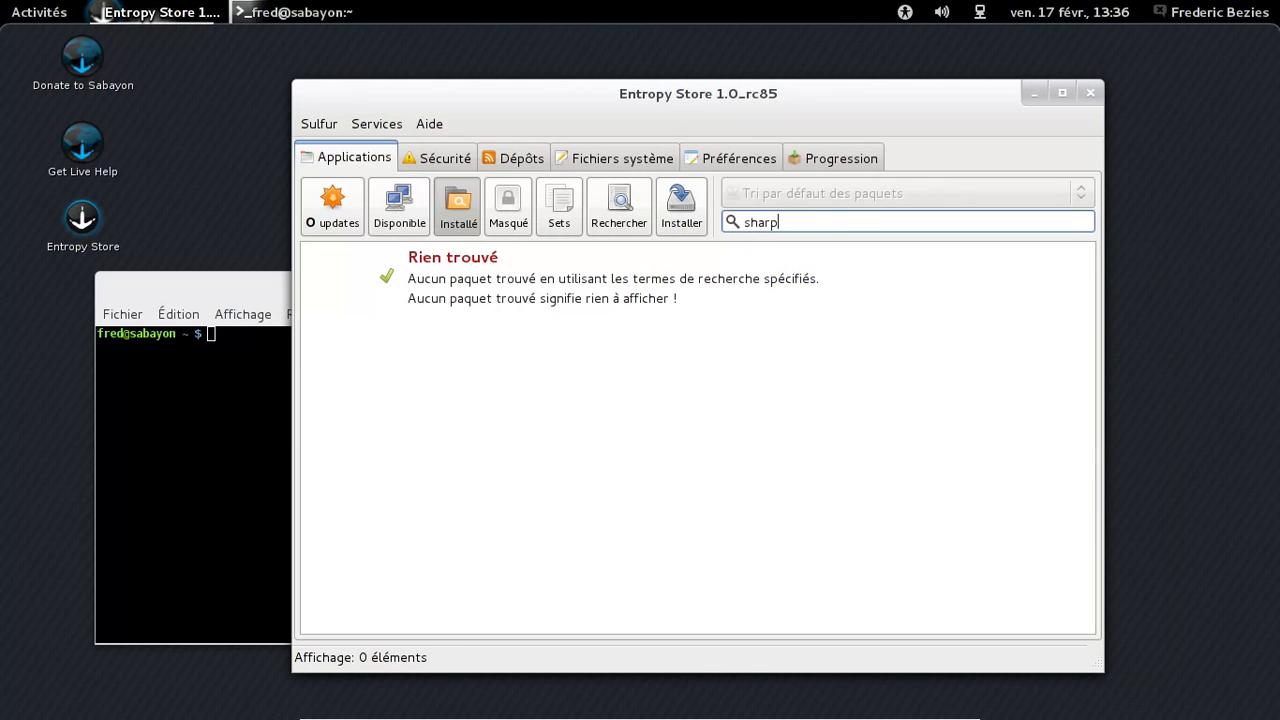
pyautogui.press('BackSpace')
pyautogui.press('BackSpace')
pyautogui.press('BackSpace')
pyautogui.press('BackSpace')
pyautogui.press('BackSpace')
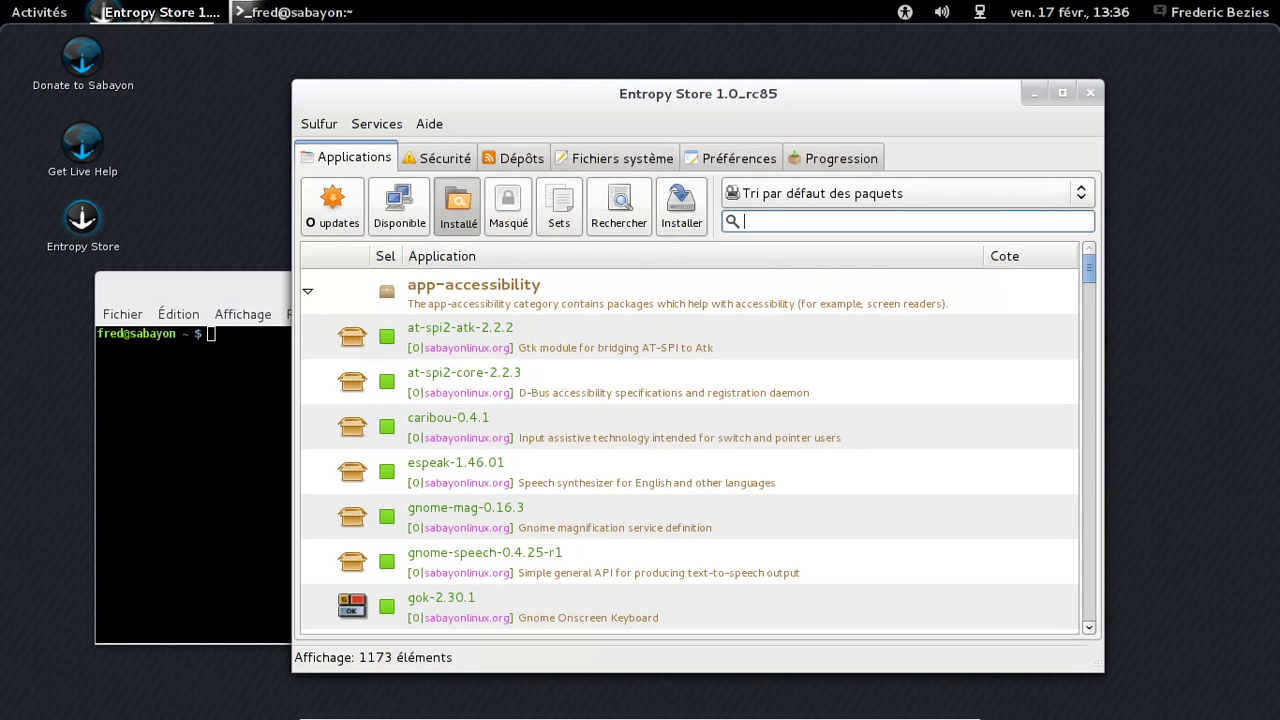
# Review the queue of marked packages and confirm the actions to run the removals, returning to the store after a glance at the terminal.
pyautogui.click(697, 216)
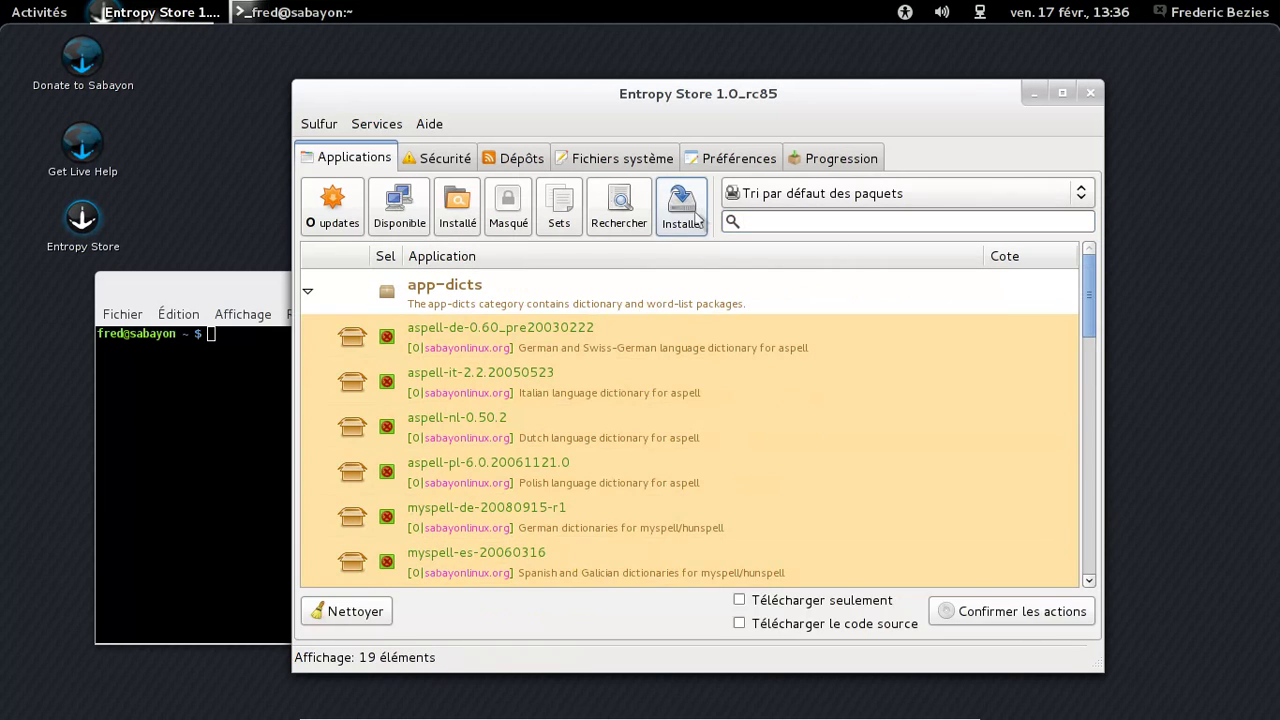
pyautogui.click(993, 614)
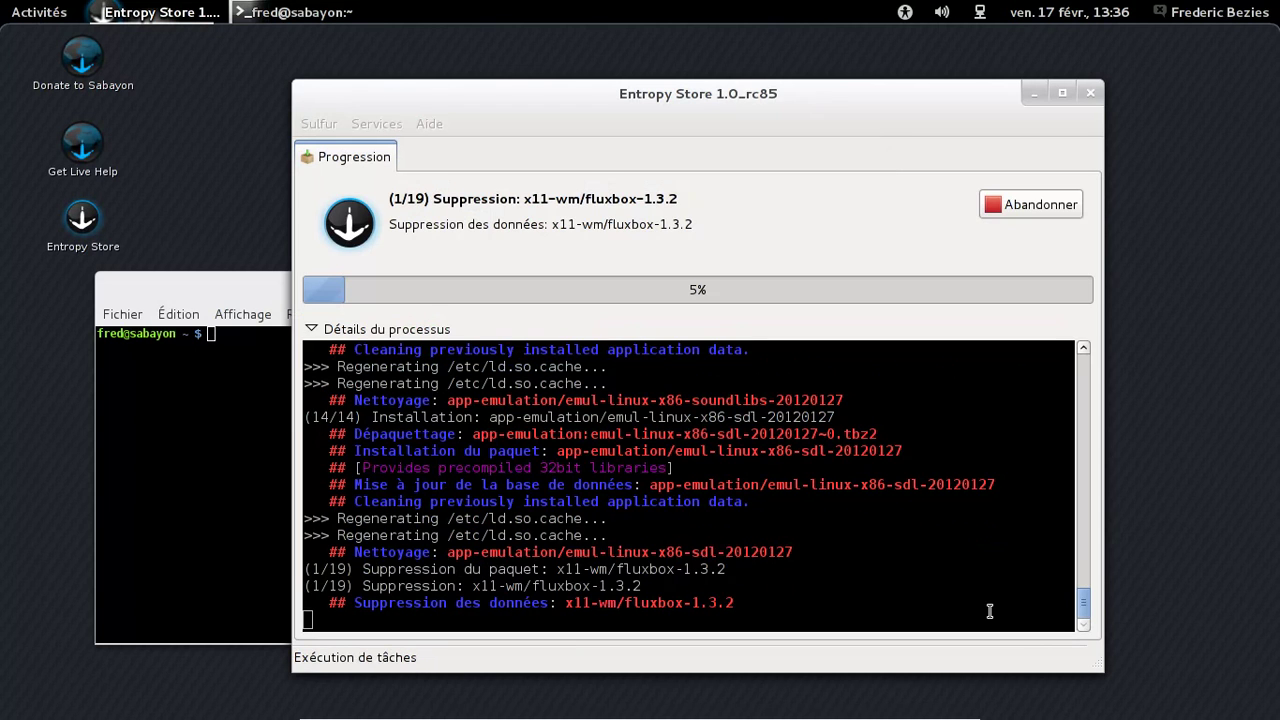
pyautogui.click(246, 401)
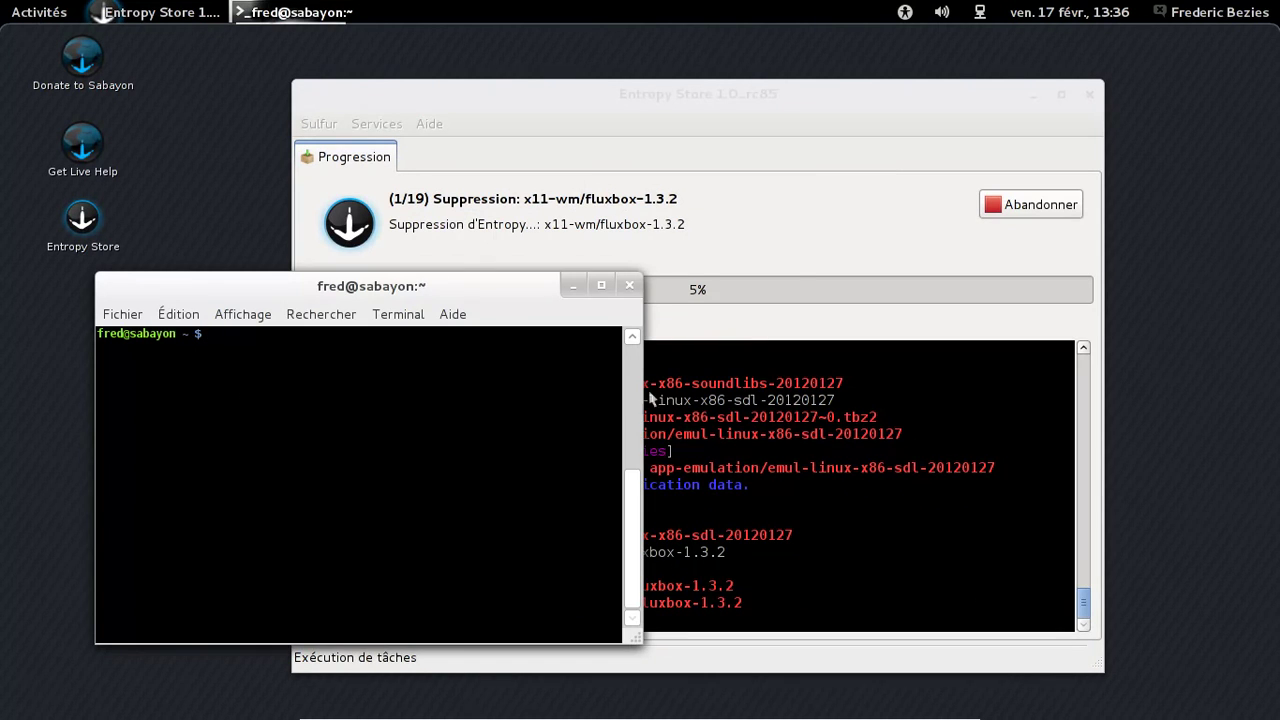
pyautogui.click(794, 110)
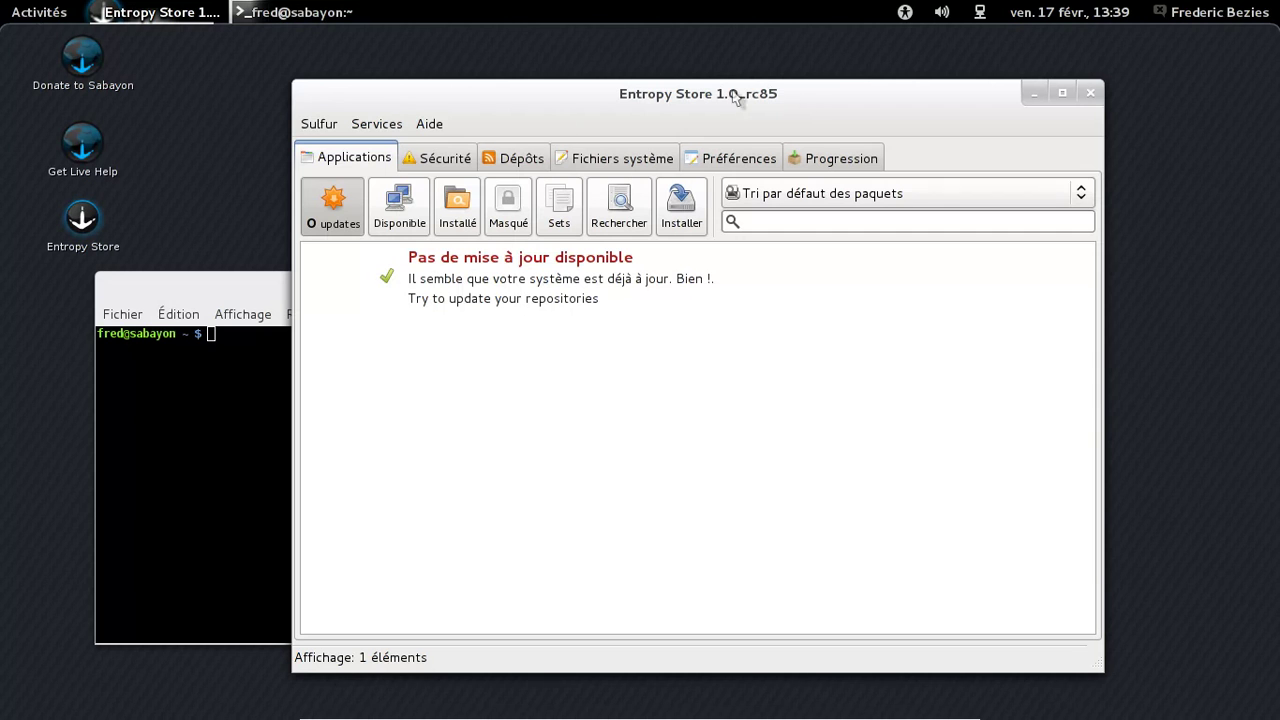
# Search the installed packages for "chromium" and select chromium-17.0.963.44 in www-client.
pyautogui.click(402, 214)
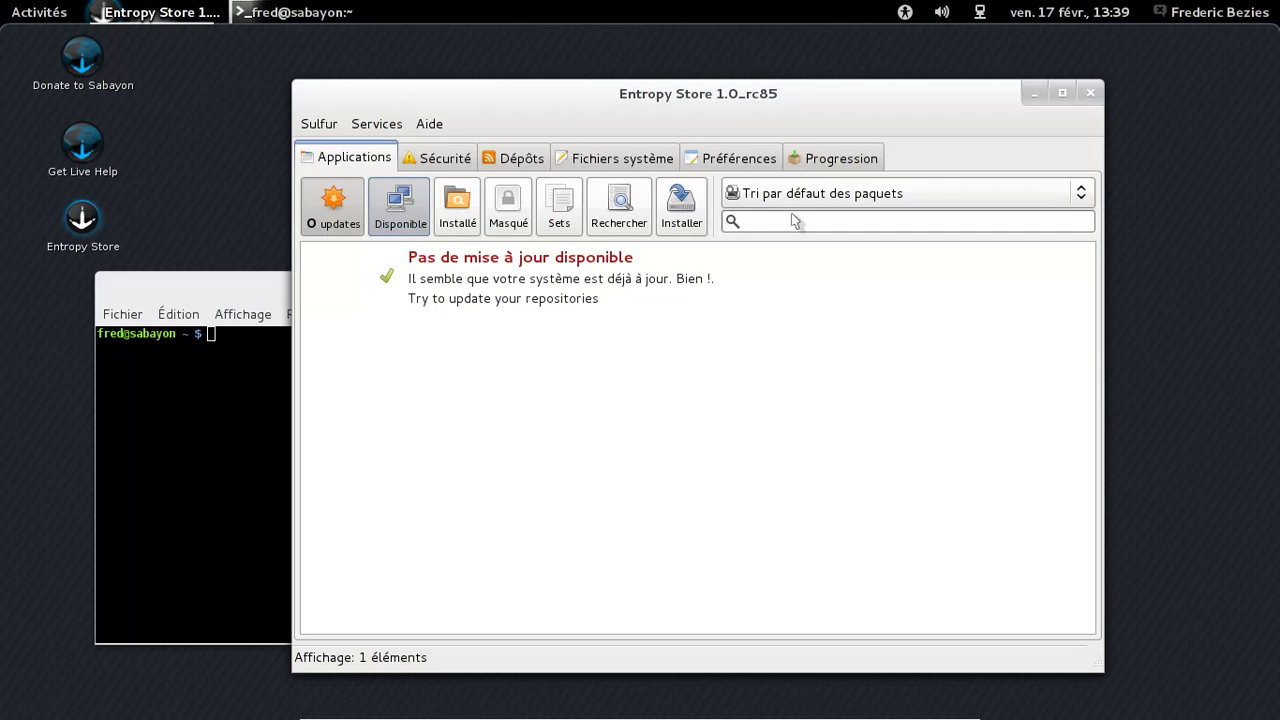
pyautogui.click(780, 225)
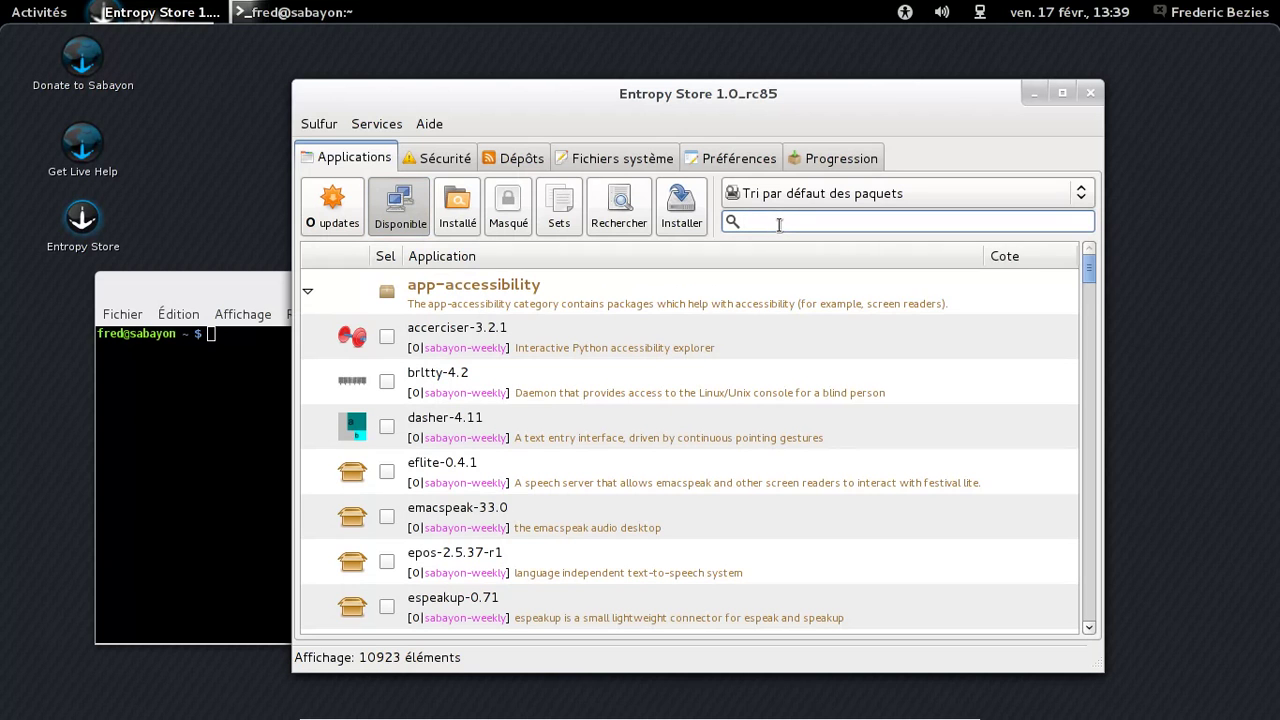
pyautogui.click(462, 210)
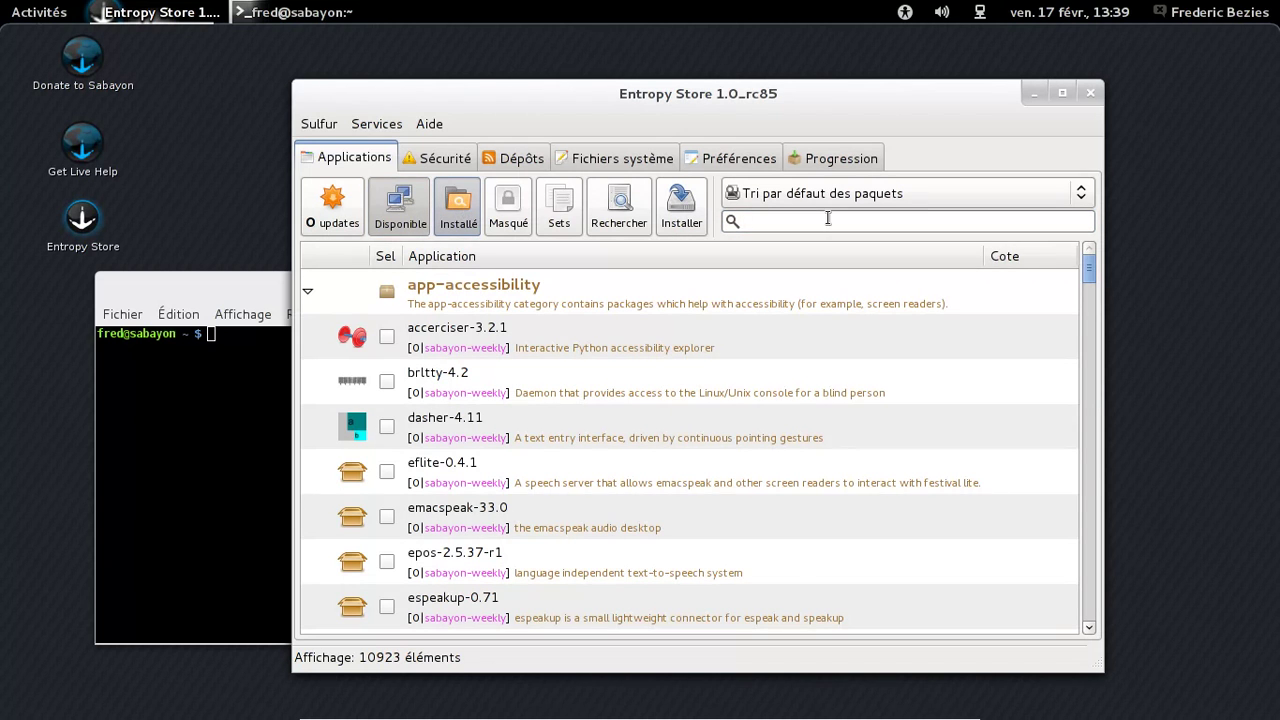
pyautogui.write('chromium')
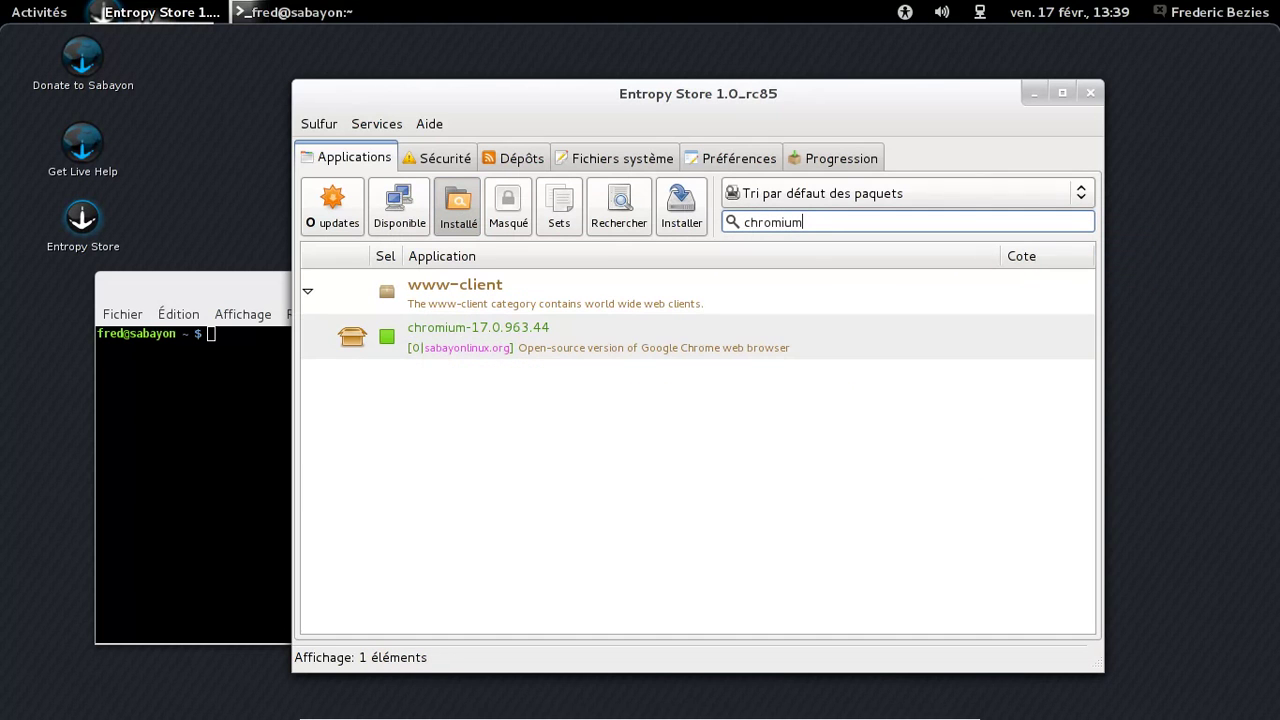
pyautogui.click(457, 325)
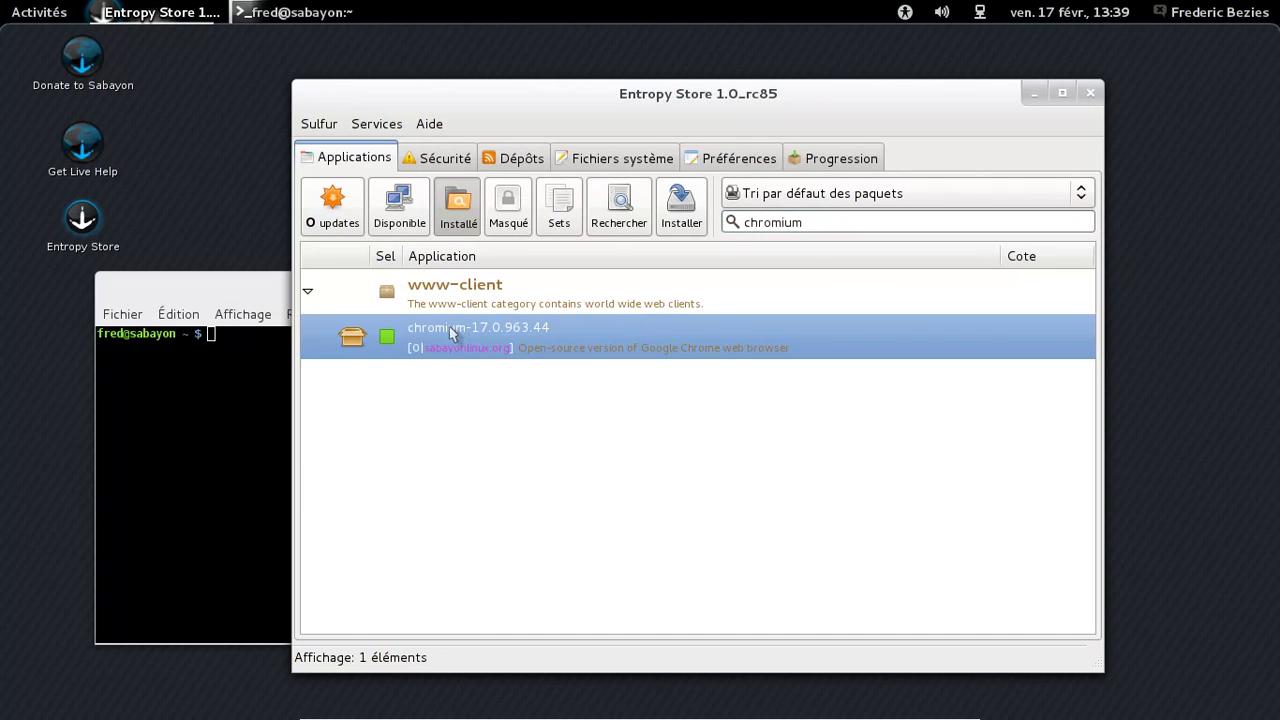
pyautogui.rightClick(390, 345)
pyautogui.press('Escape')
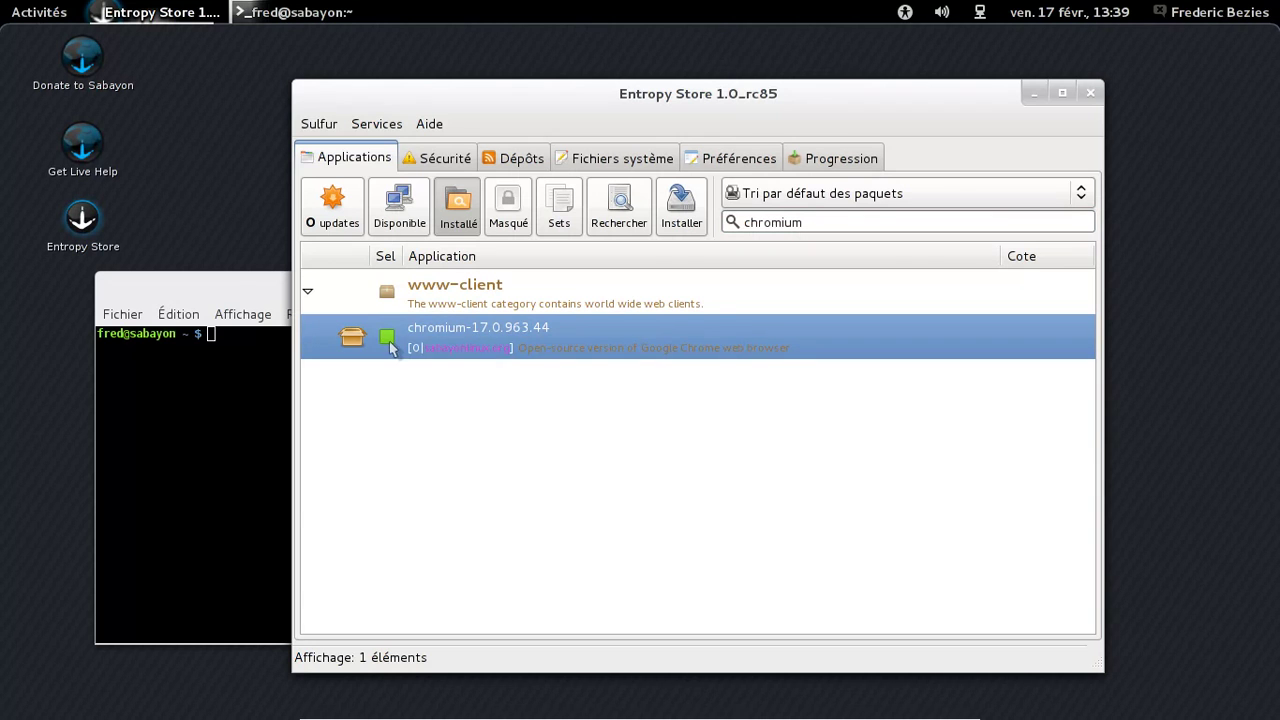
pyautogui.rightClick(390, 345)
pyautogui.click(400, 352)
pyautogui.rightClick(392, 345)
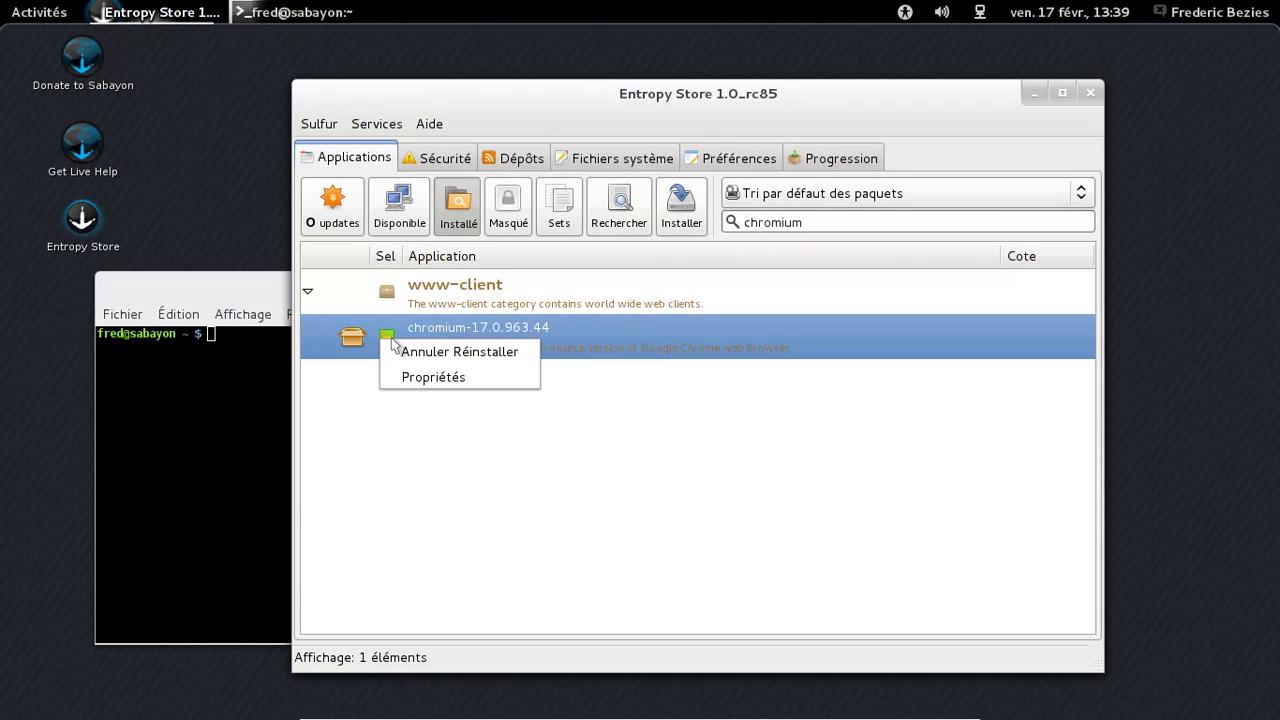
pyautogui.click(368, 374)
pyautogui.rightClick(391, 339)
pyautogui.click(412, 352)
# Mark chromium-17.0.963.44 for purging.
pyautogui.rightClick(388, 340)
pyautogui.click(410, 402)
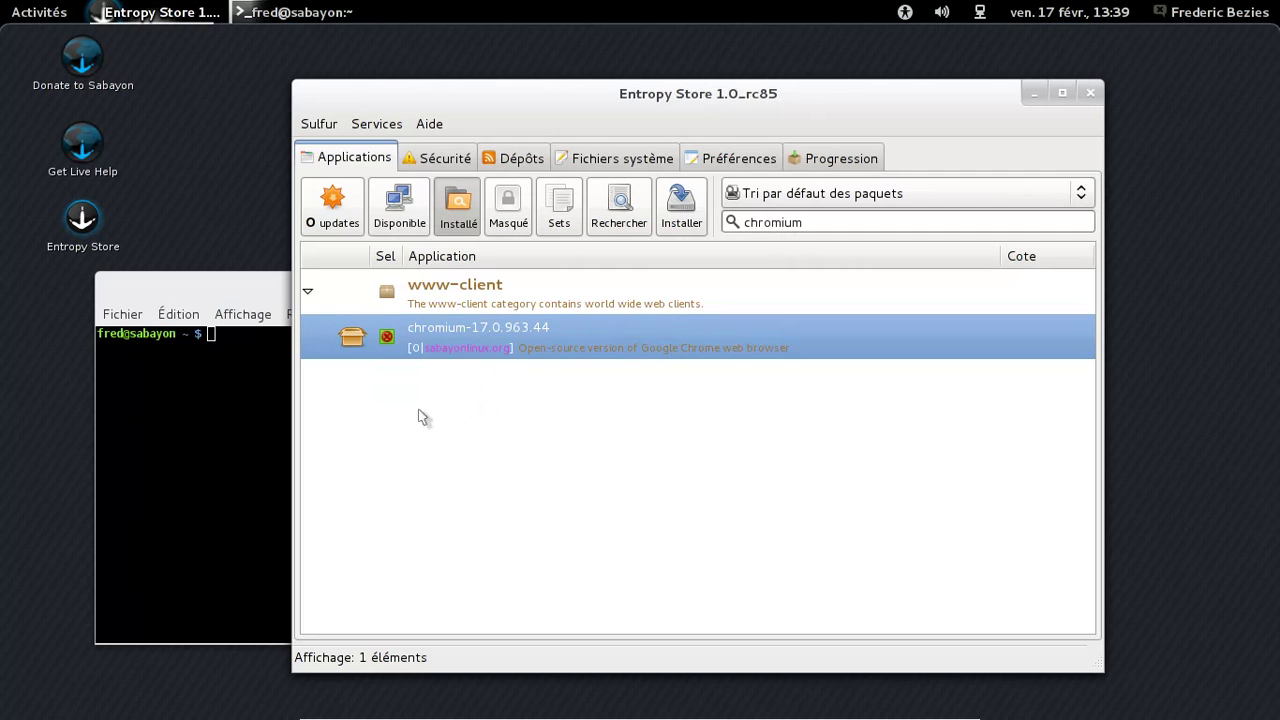
# Search the available packages for "firefox" and mark firefox-9.0.1 for installation.
pyautogui.click(396, 206)
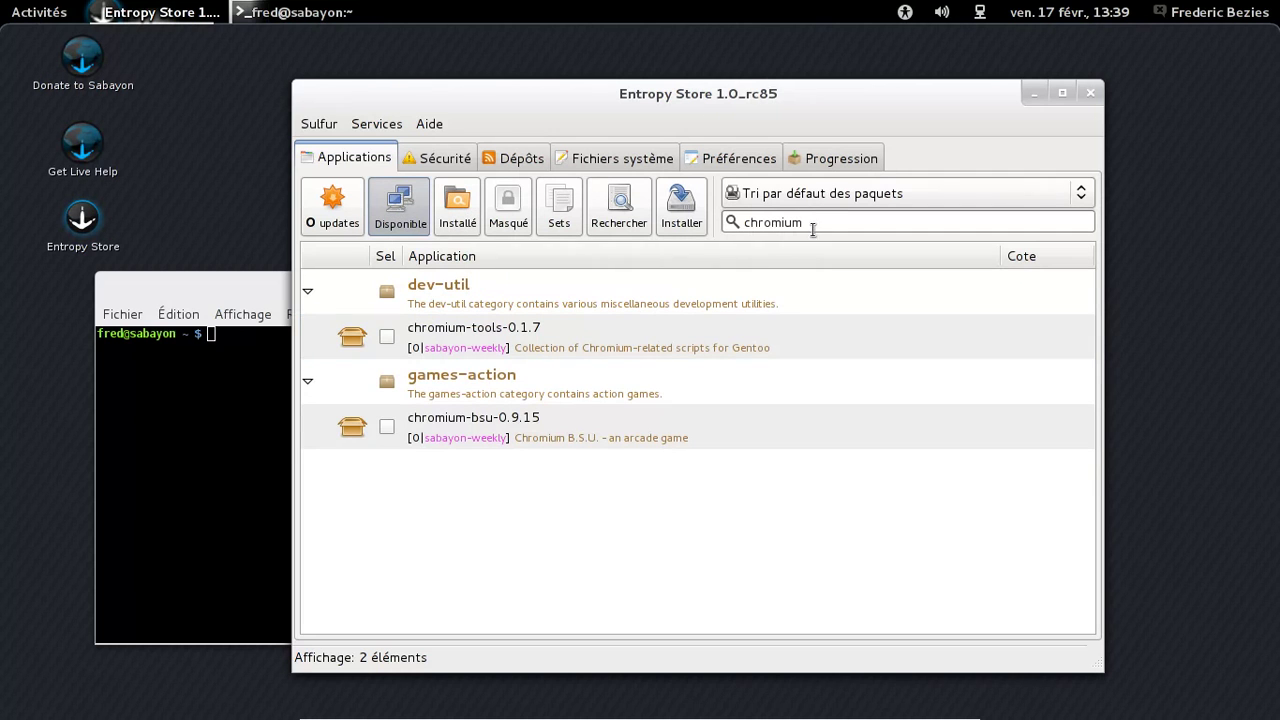
pyautogui.doubleClick(810, 222)
pyautogui.write('firefox')
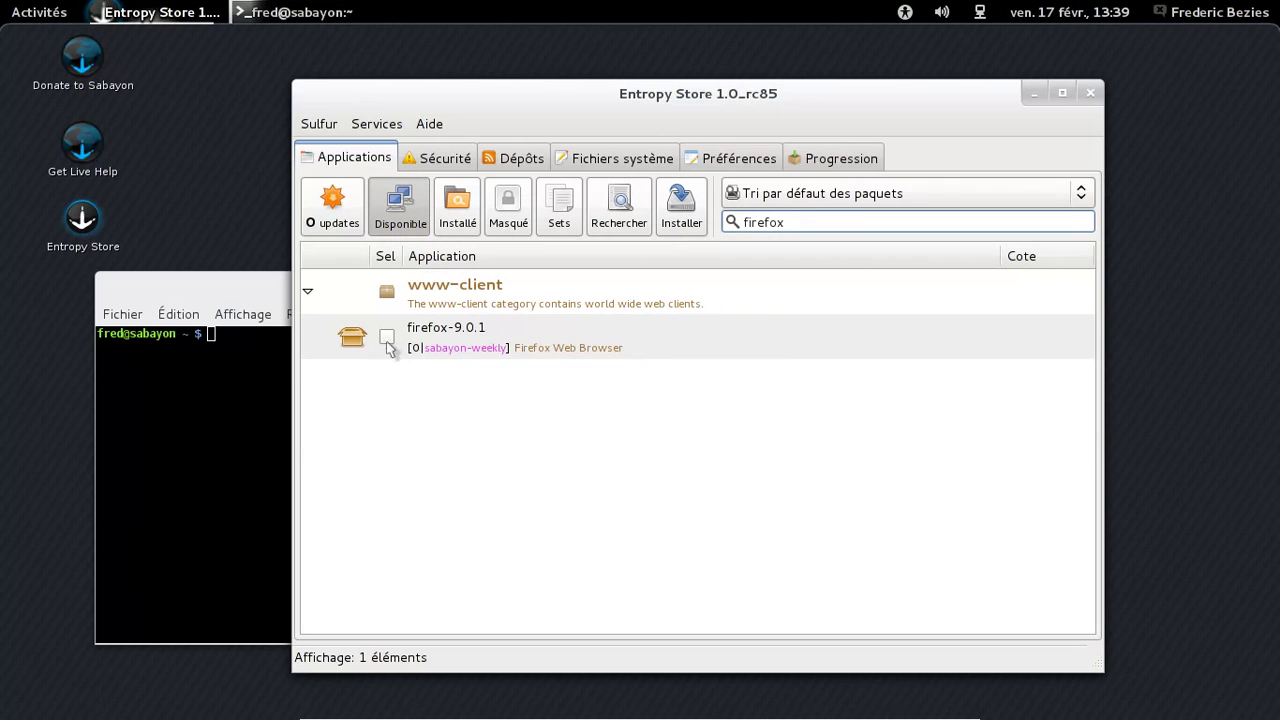
pyautogui.click(389, 343)
pyautogui.rightClick(389, 341)
pyautogui.click(405, 351)
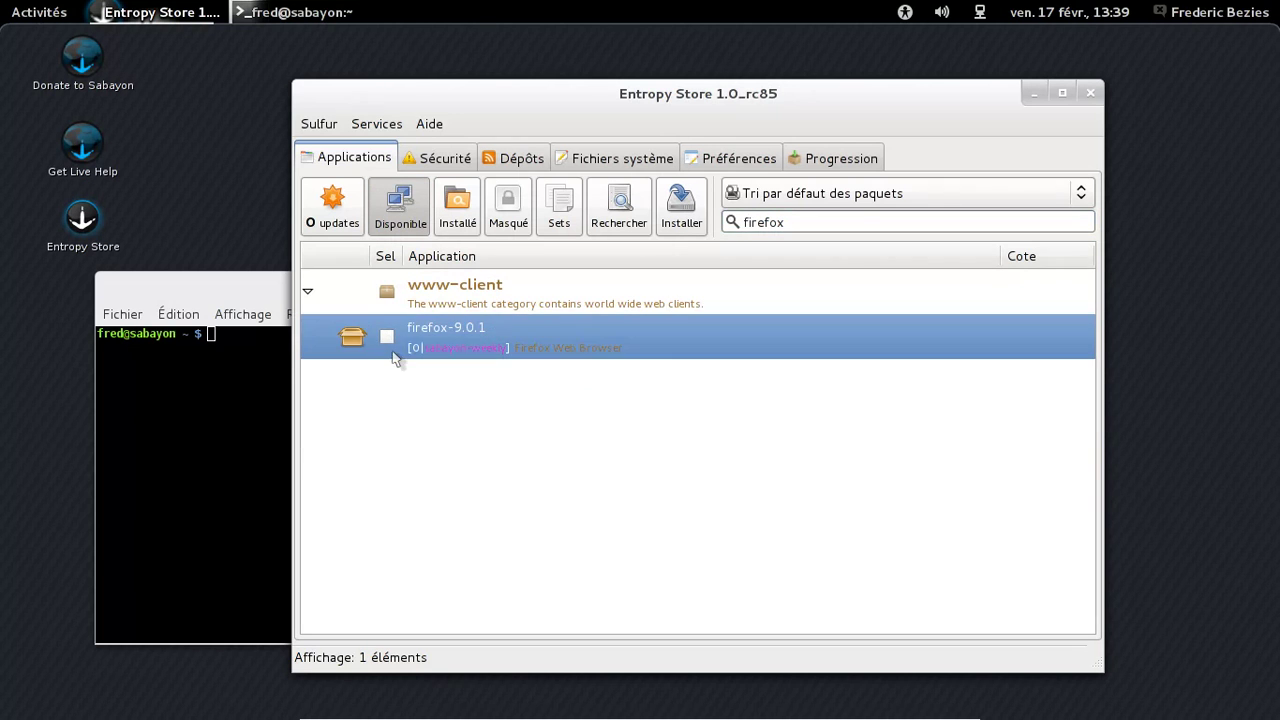
# Display the queue of pending package actions and check the disk usage with df -h in the terminal.
pyautogui.click(681, 205)
pyautogui.click(144, 471)
pyautogui.write('df -h')
pyautogui.press('Return')
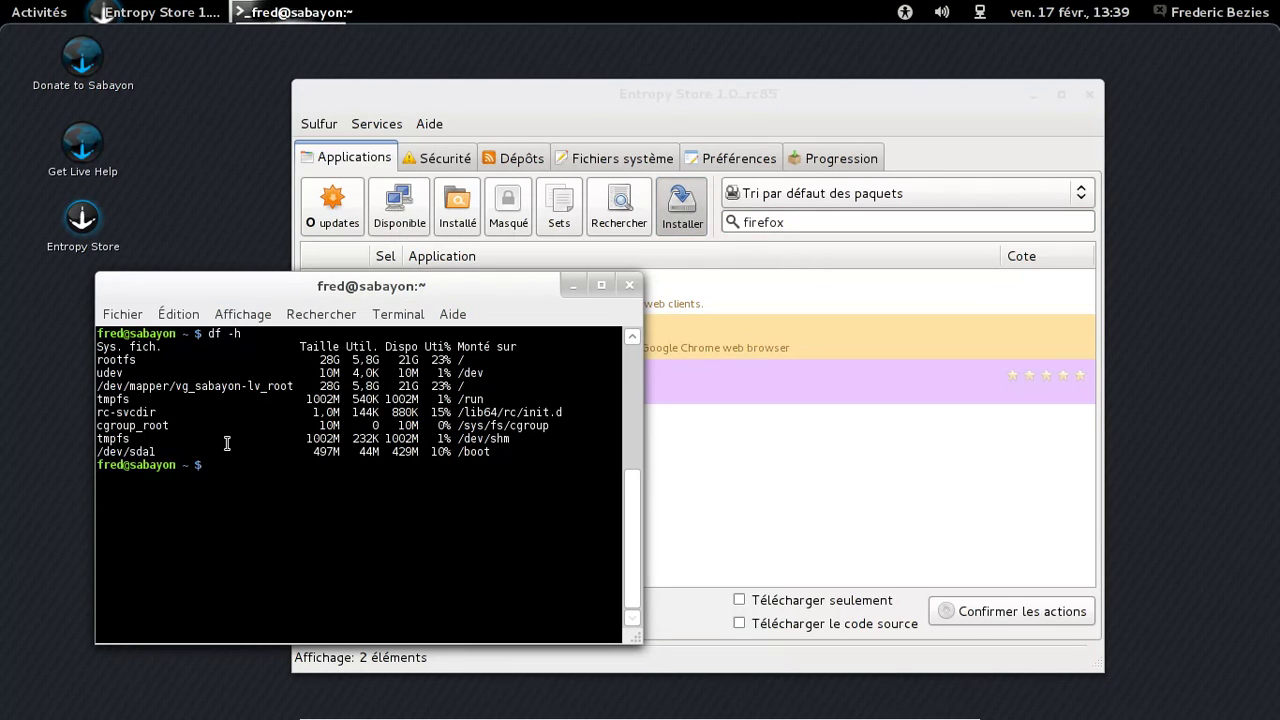
# Return to the Entropy Store and confirm the queued Chromium removal and Firefox installation.
pyautogui.click(788, 132)
pyautogui.click(1020, 612)
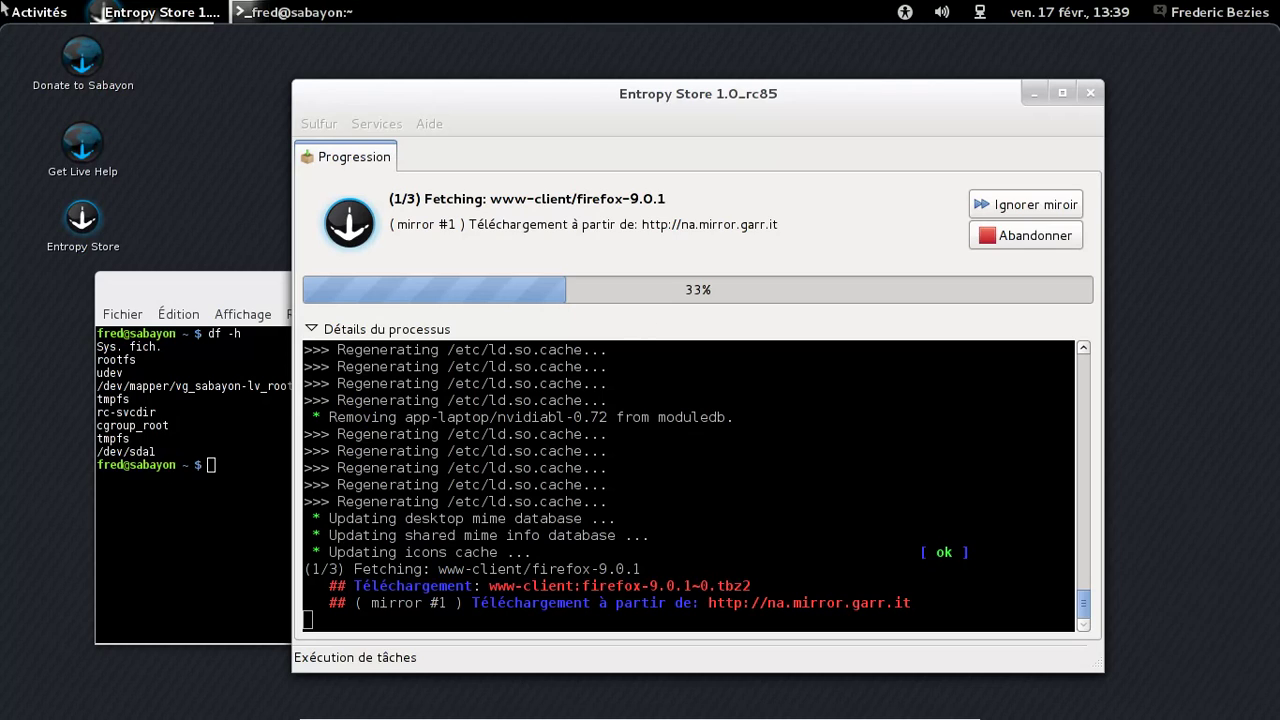
# Check the package progress in the Entropy Store window and open the Activities overview of open windows.
pyautogui.moveTo(2, 2)
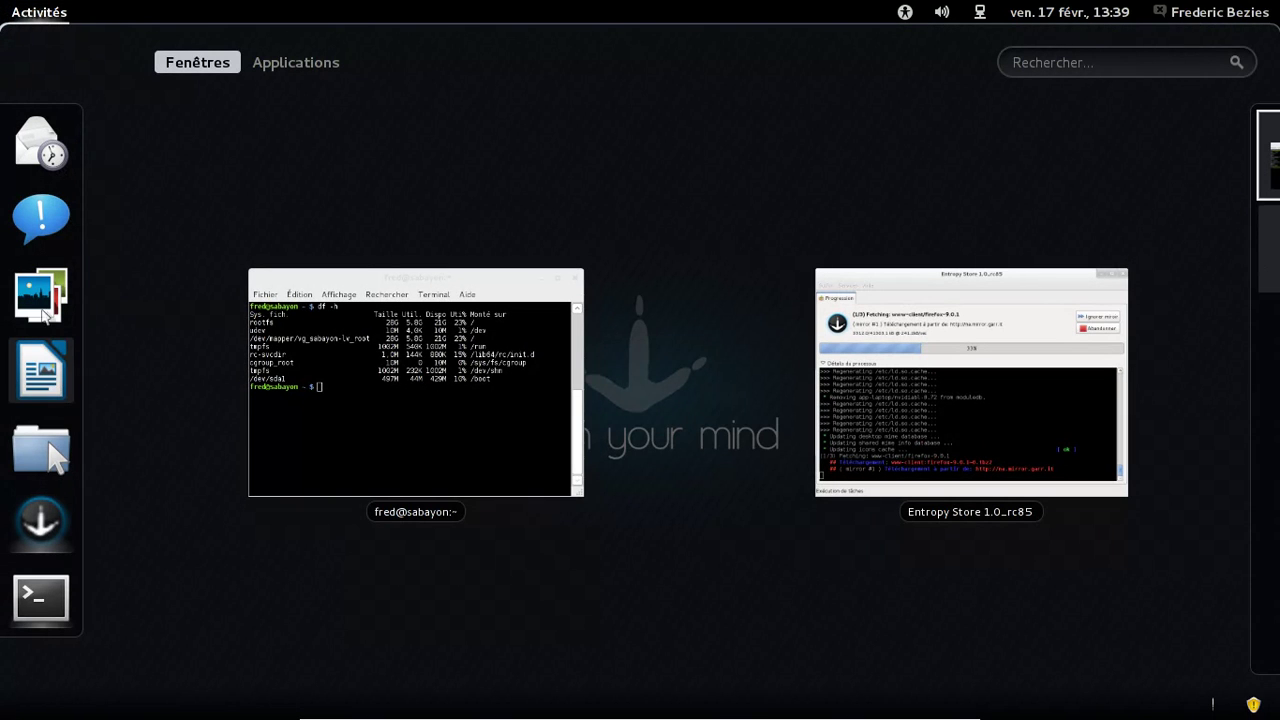
pyautogui.click(962, 405)
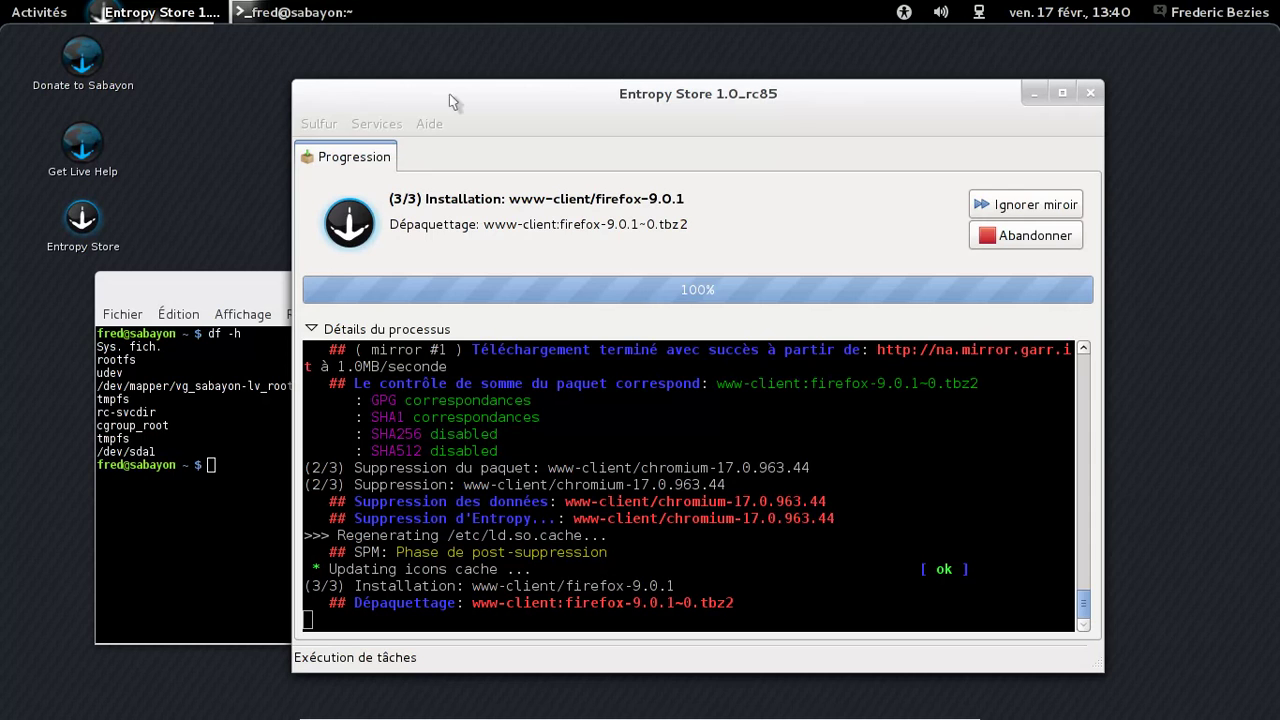
pyautogui.click(12, 8)
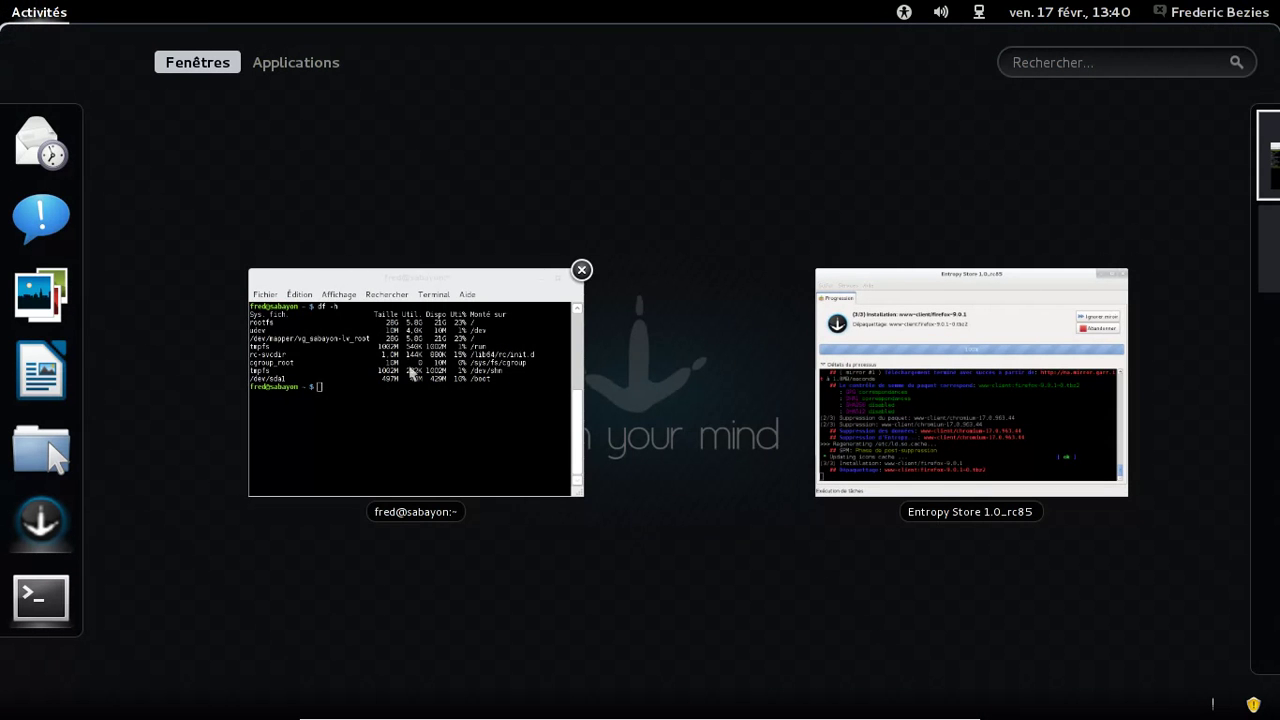